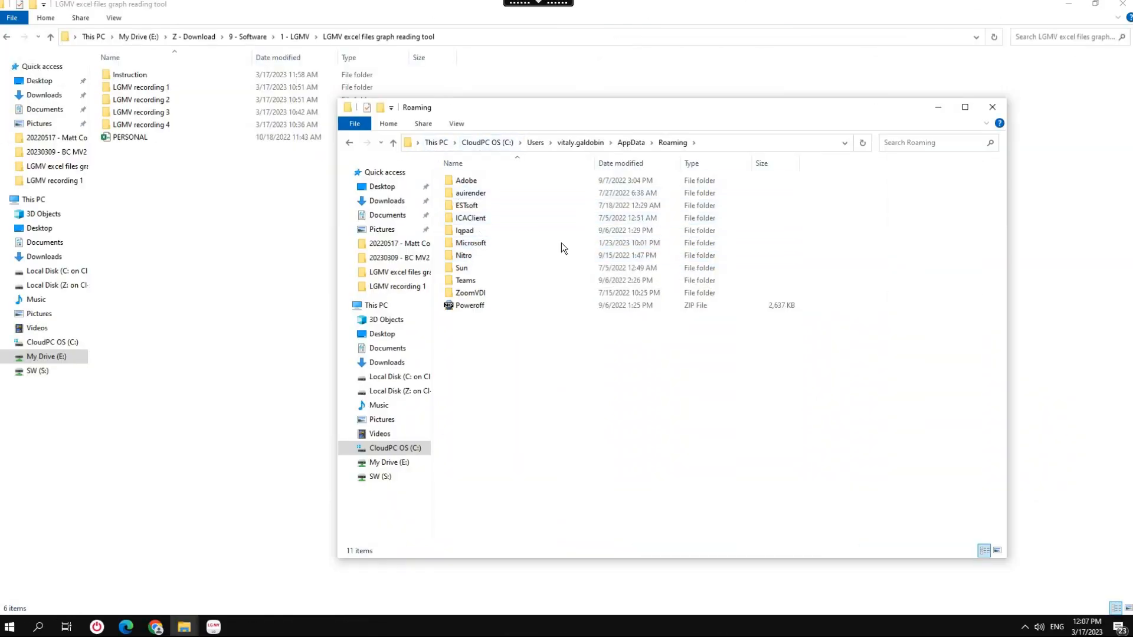
# Open the XLSTART folder inside Microsoft > Excel in the Roaming directory.
pyautogui.doubleClick(500, 244)
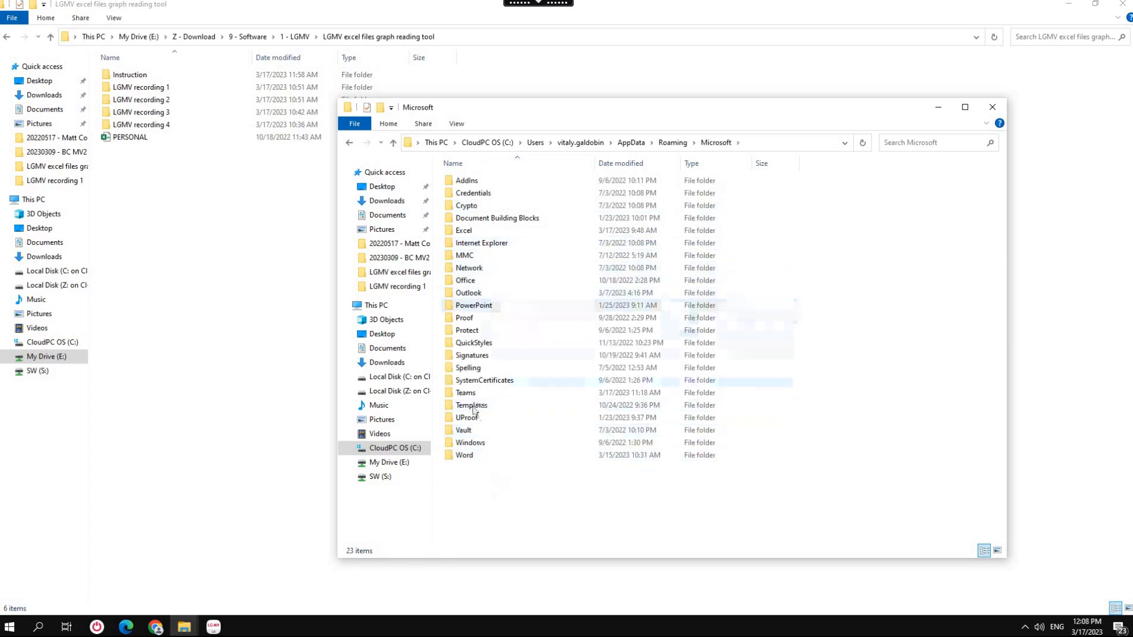
pyautogui.doubleClick(464, 230)
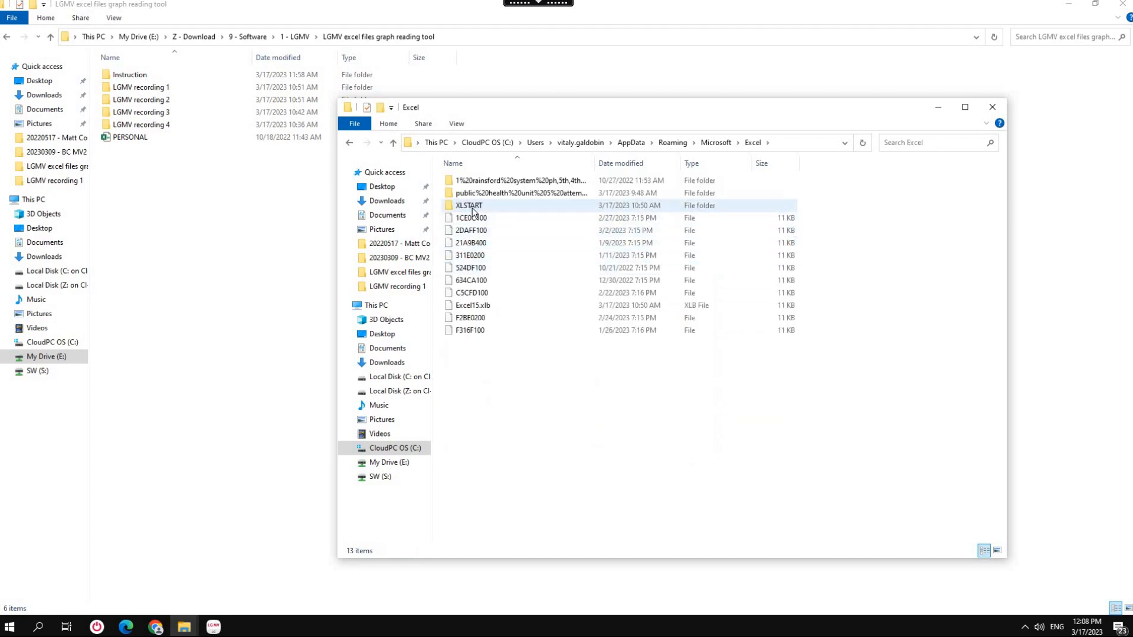
pyautogui.moveTo(467, 210)
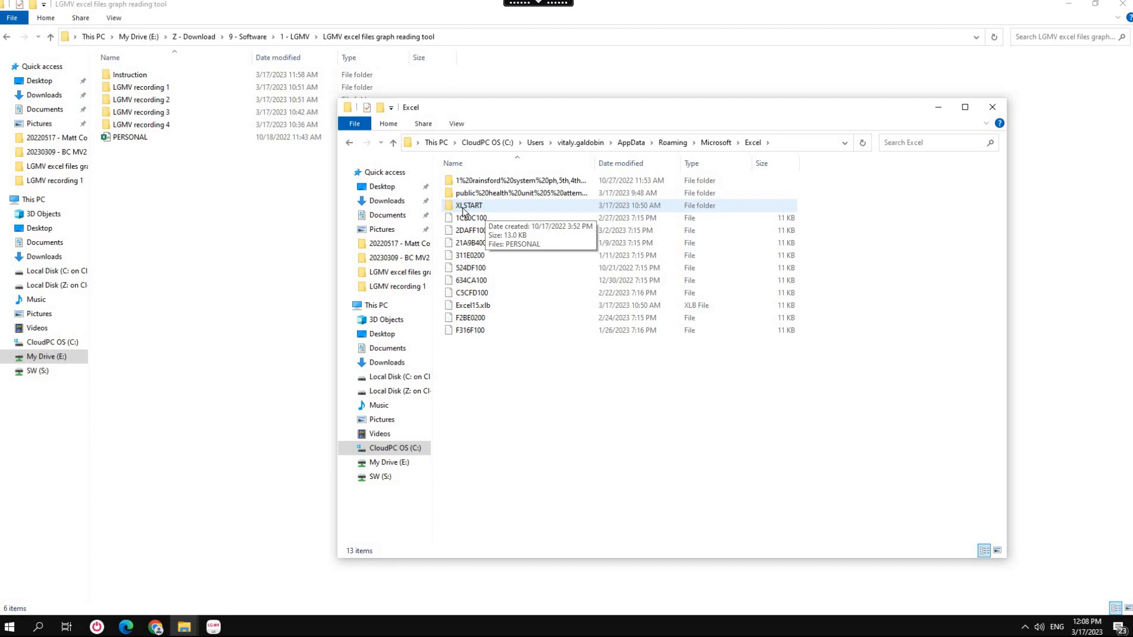
pyautogui.doubleClick(471, 207)
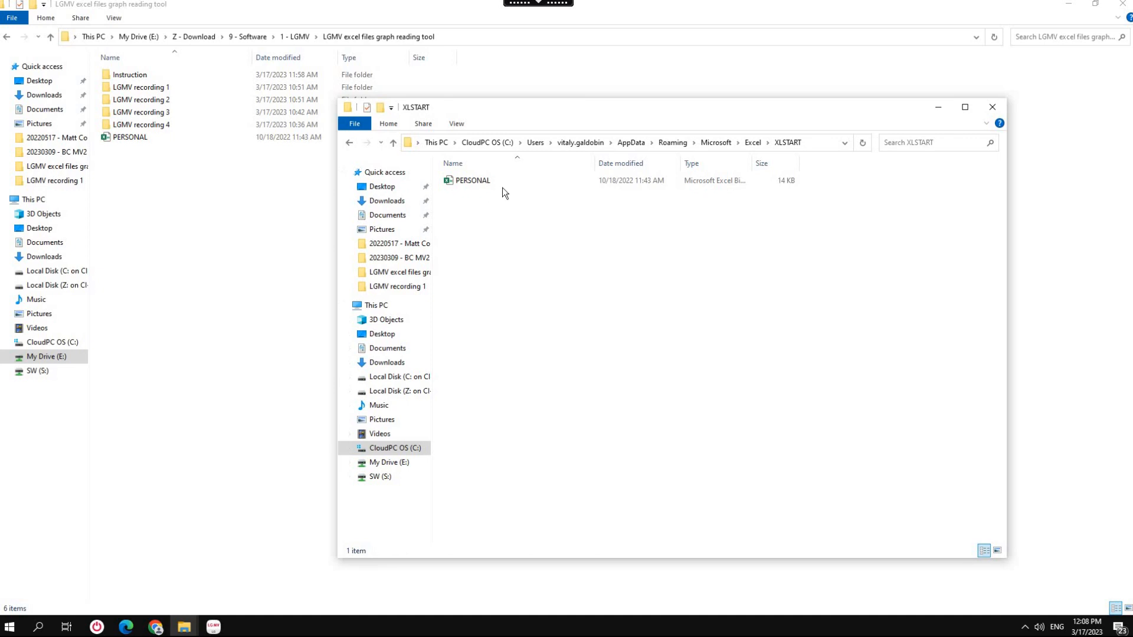
pyautogui.click(456, 124)
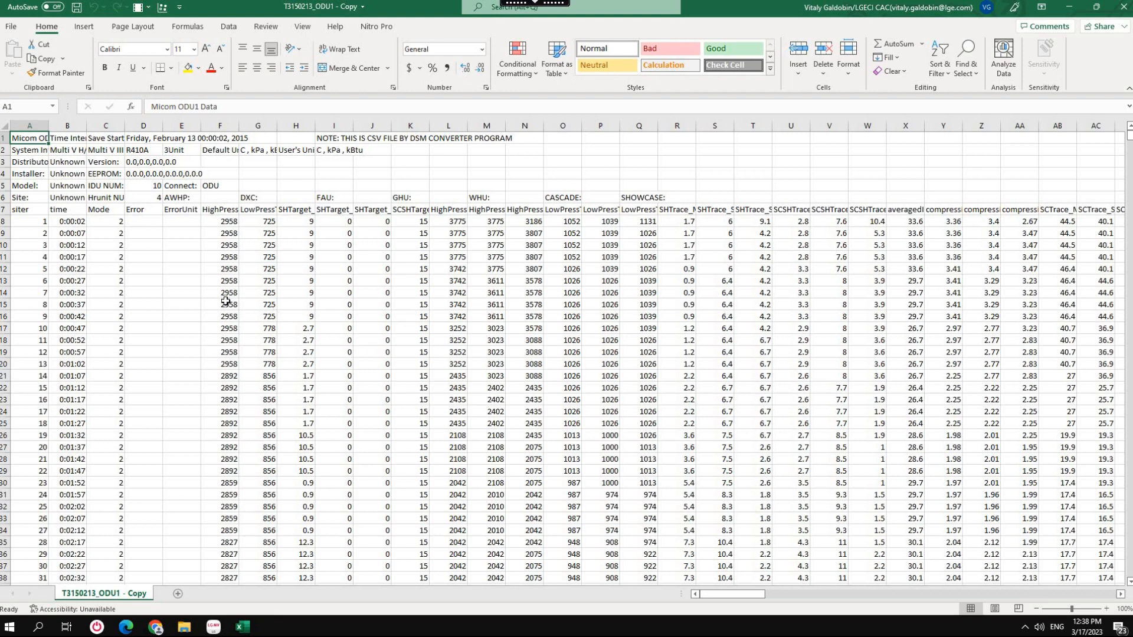
# Switch to Excel and list all commands in the Quick Access Toolbar customization options.
pyautogui.click(16, 29)
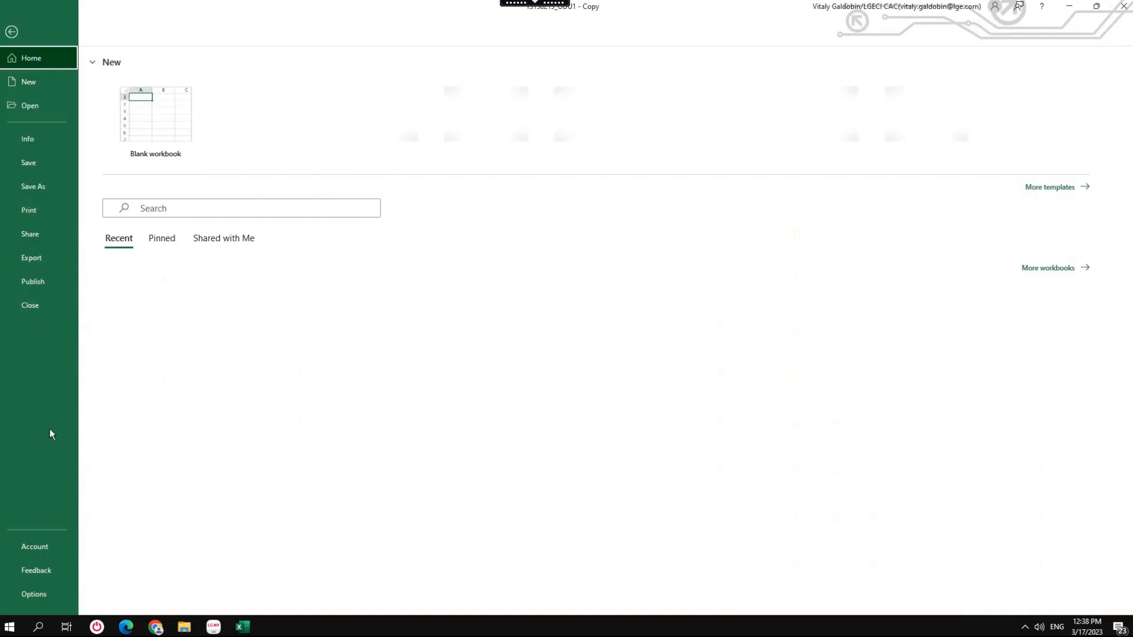
pyautogui.click(47, 595)
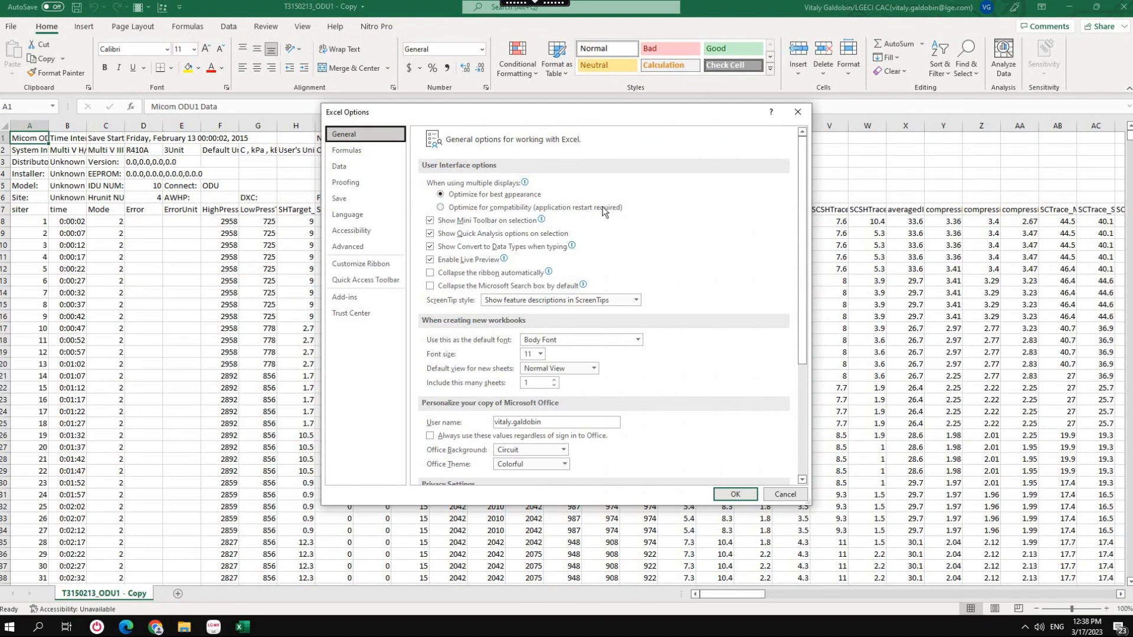
pyautogui.click(366, 280)
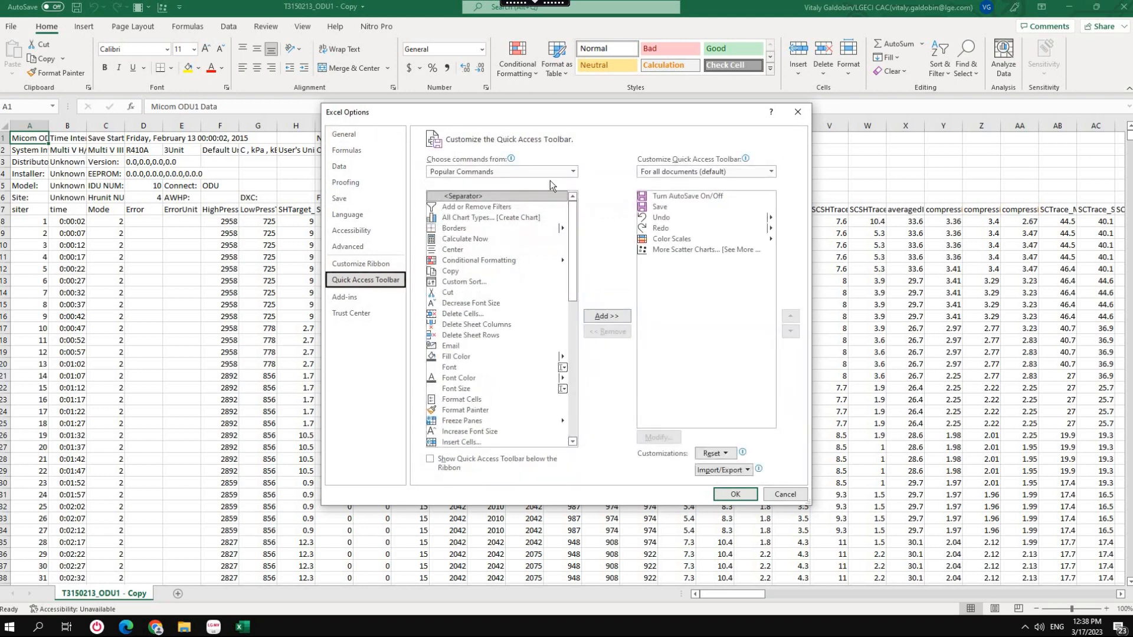
pyautogui.click(571, 173)
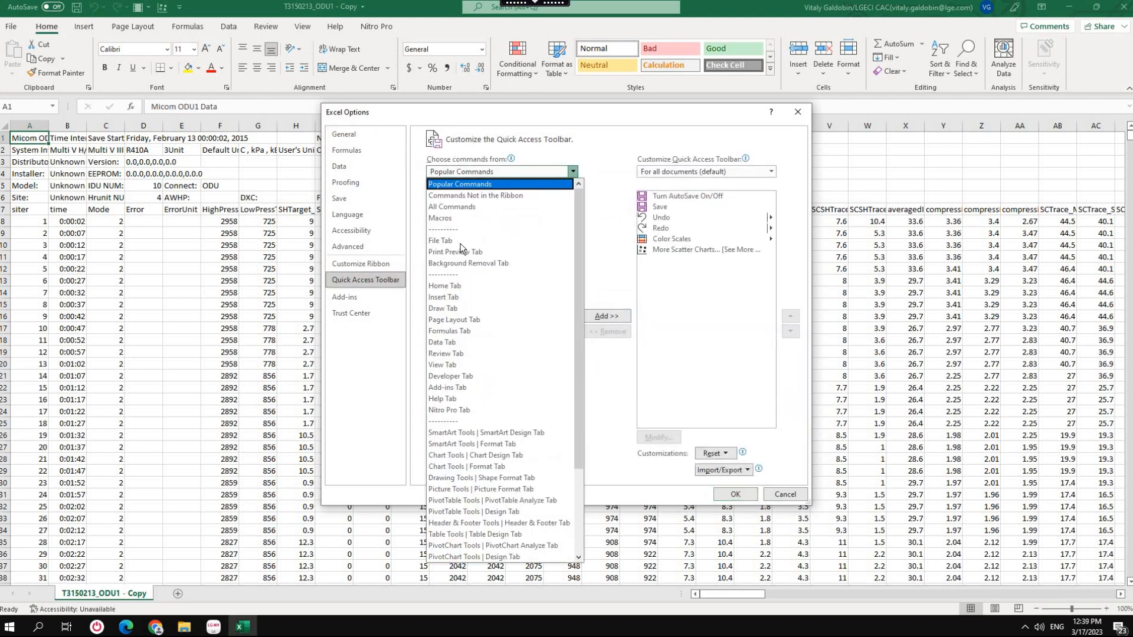
pyautogui.click(467, 206)
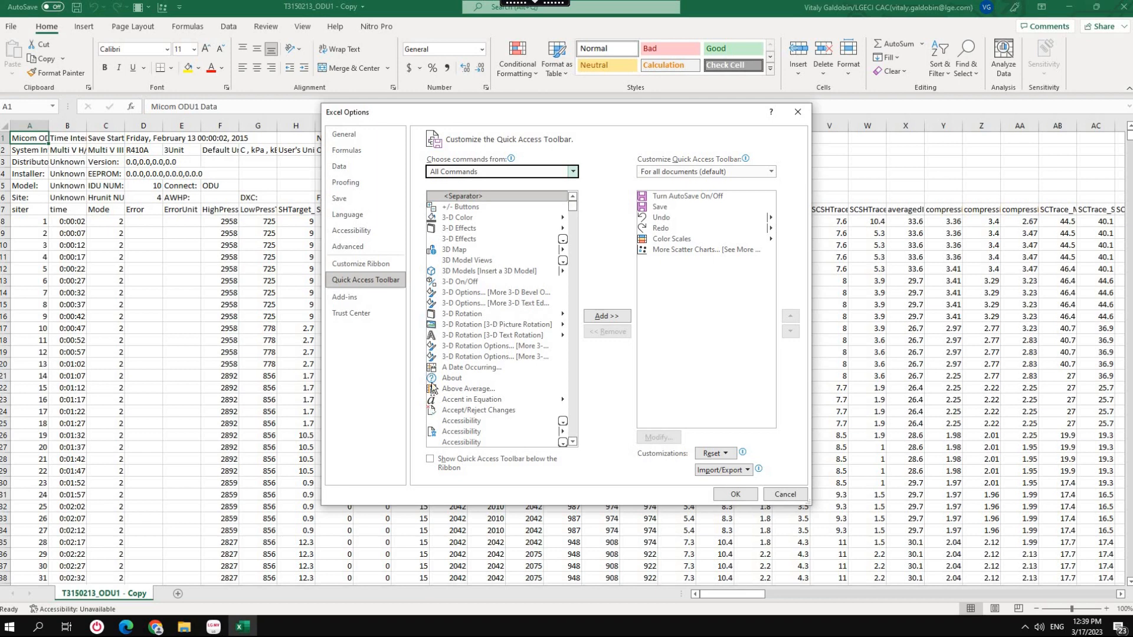
# Locate Color Scales and More Scatter Charts among the available toolbar commands and confirm the Excel options.
pyautogui.scroll(-20, 501, 318)
pyautogui.scroll(-5, 481, 378)
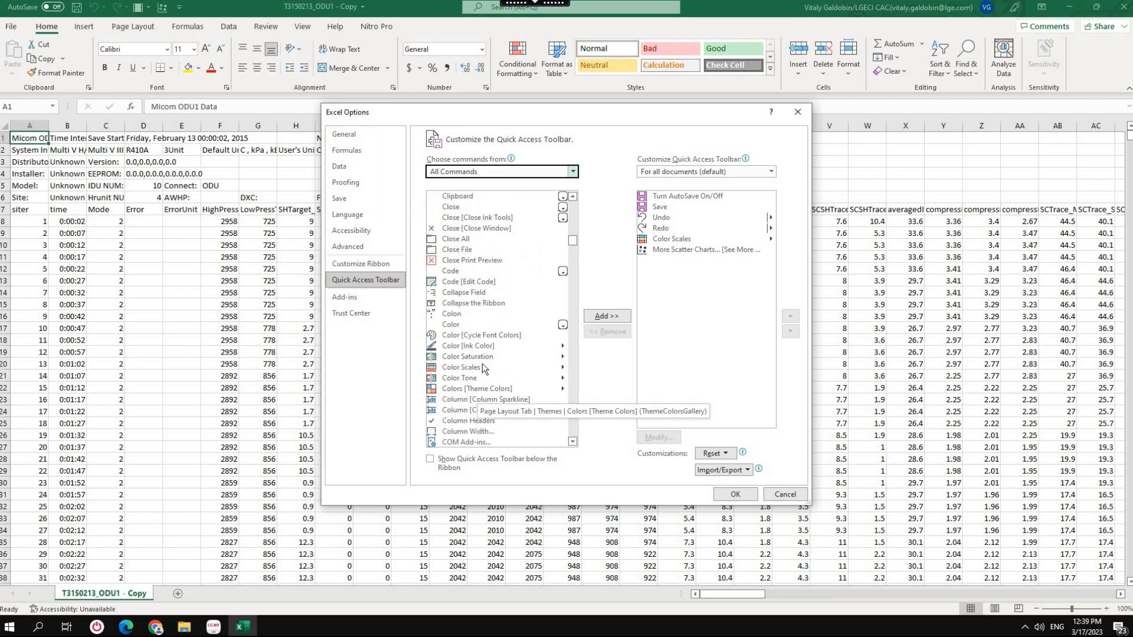
pyautogui.click(489, 367)
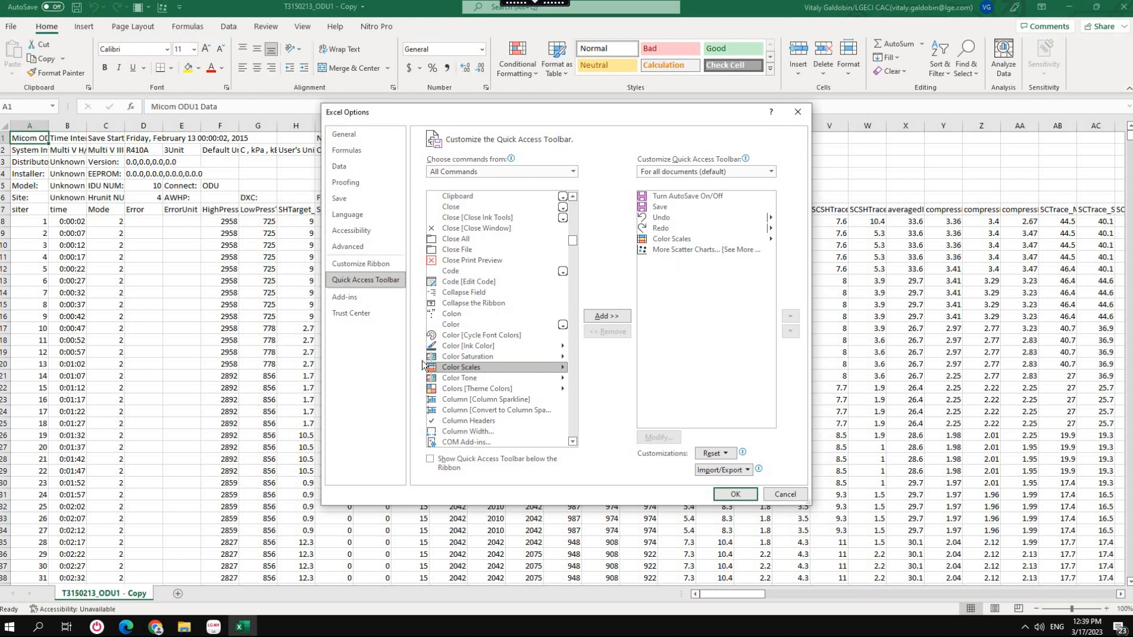
pyautogui.scroll(-20, 494, 369)
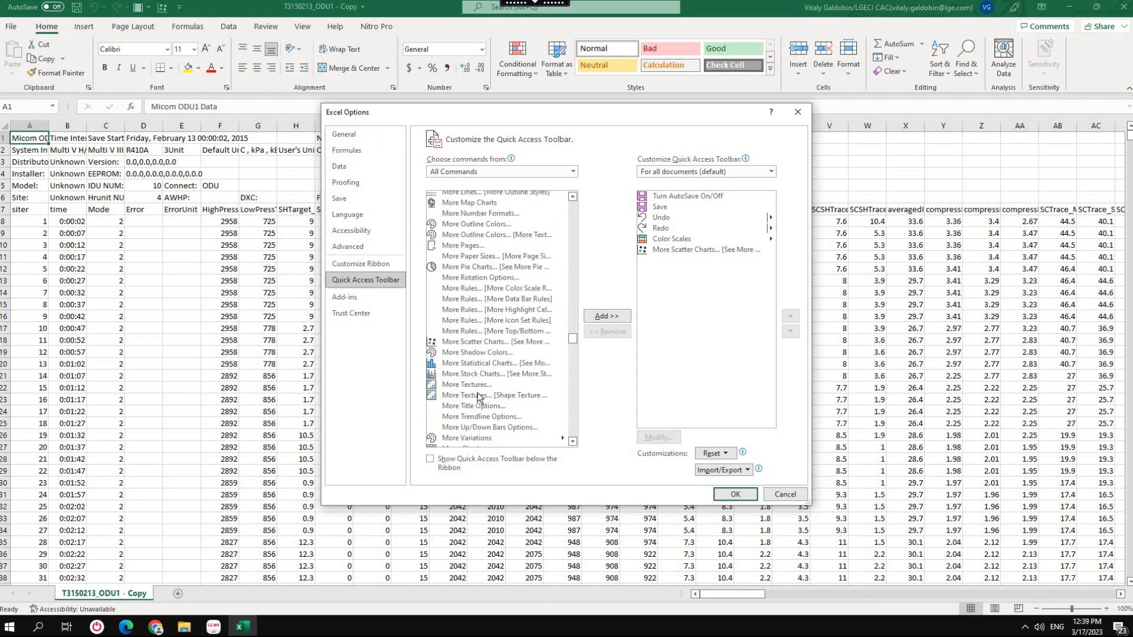
pyautogui.click(491, 343)
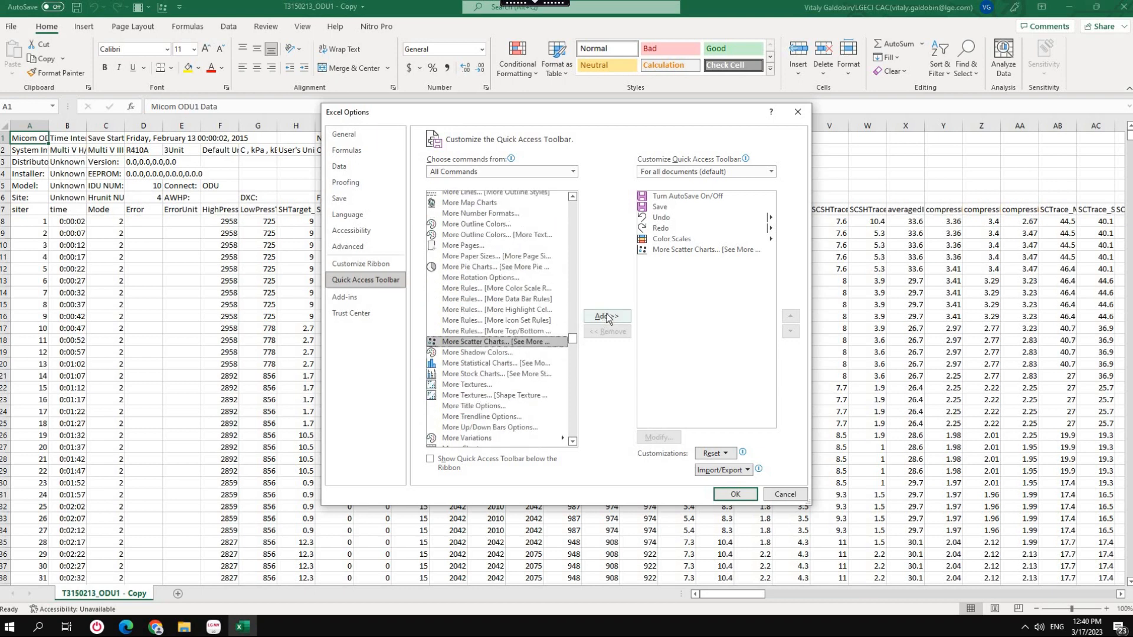
pyautogui.click(736, 494)
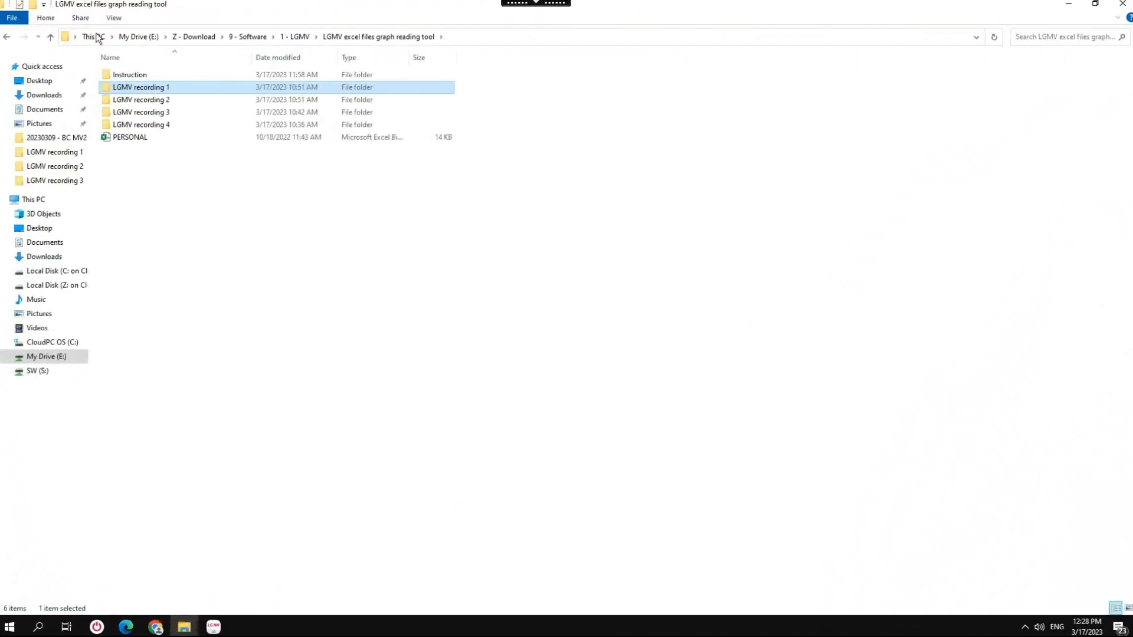
# Switch to File Explorer and open T3150213_ODU1 from the LGMV recording 1 folder to view its raw data.
pyautogui.doubleClick(141, 84)
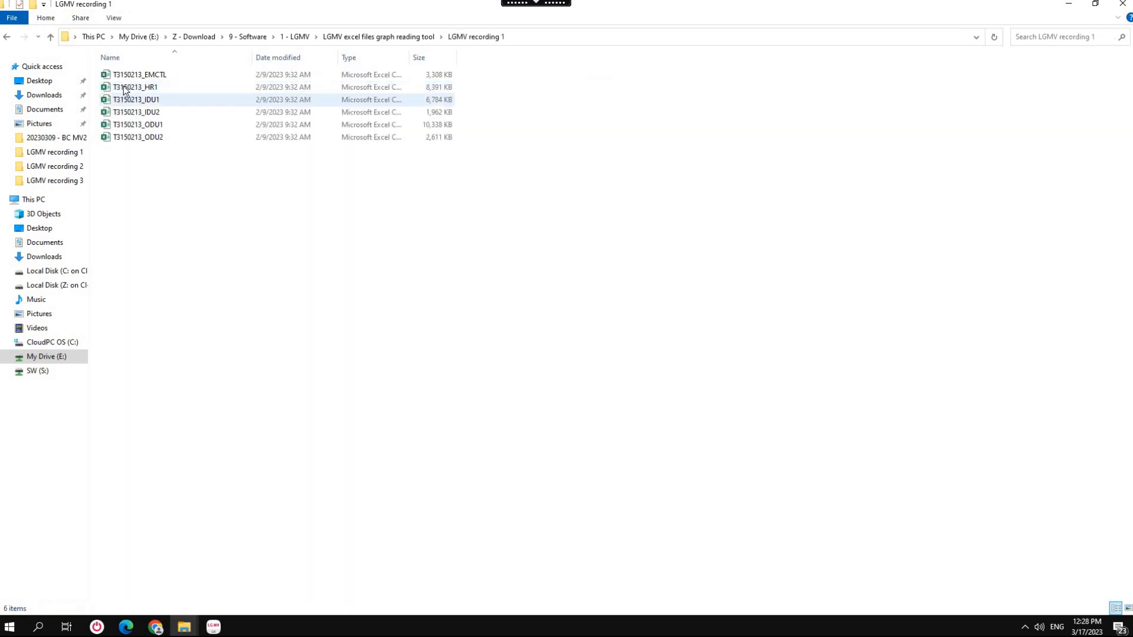
pyautogui.click(142, 125)
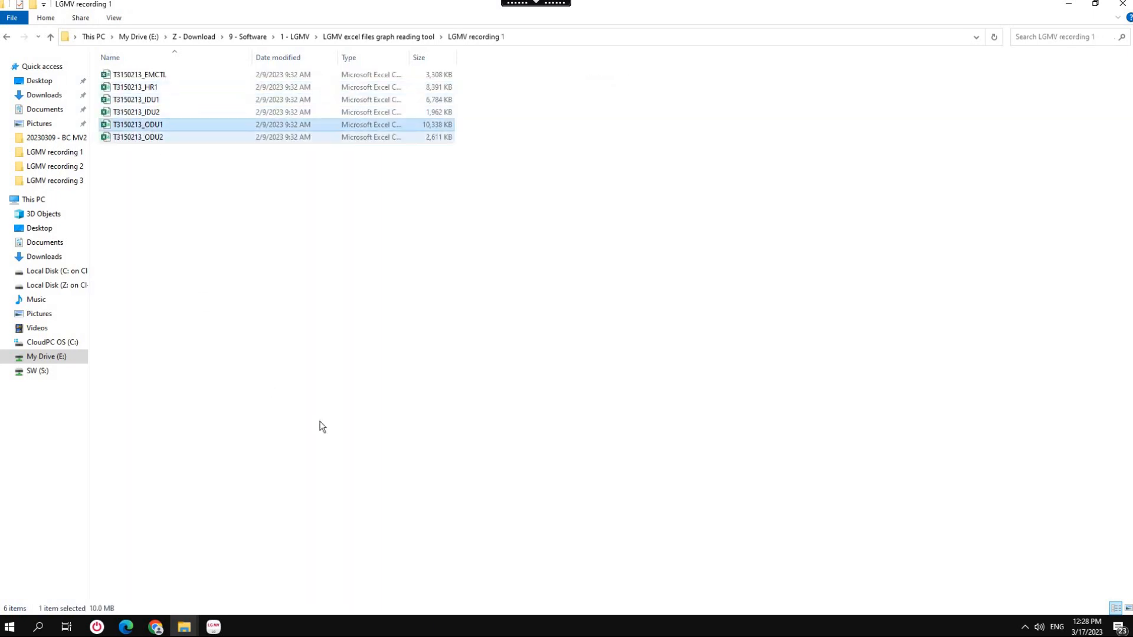
pyautogui.press('Return')
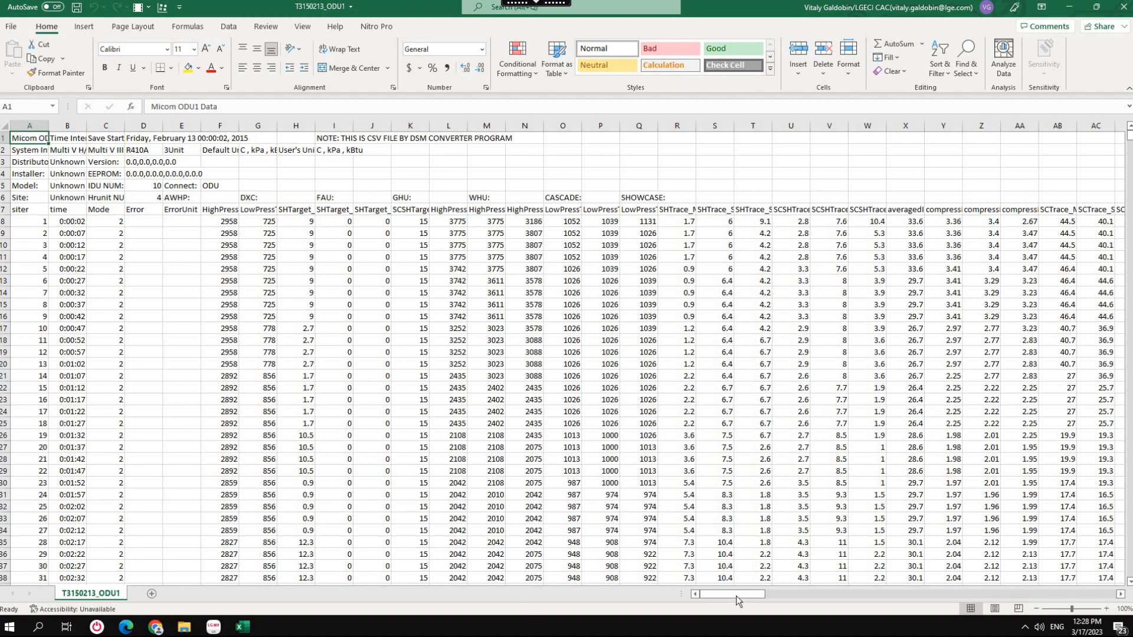
pyautogui.moveTo(748, 593); pyautogui.dragTo(696, 600)
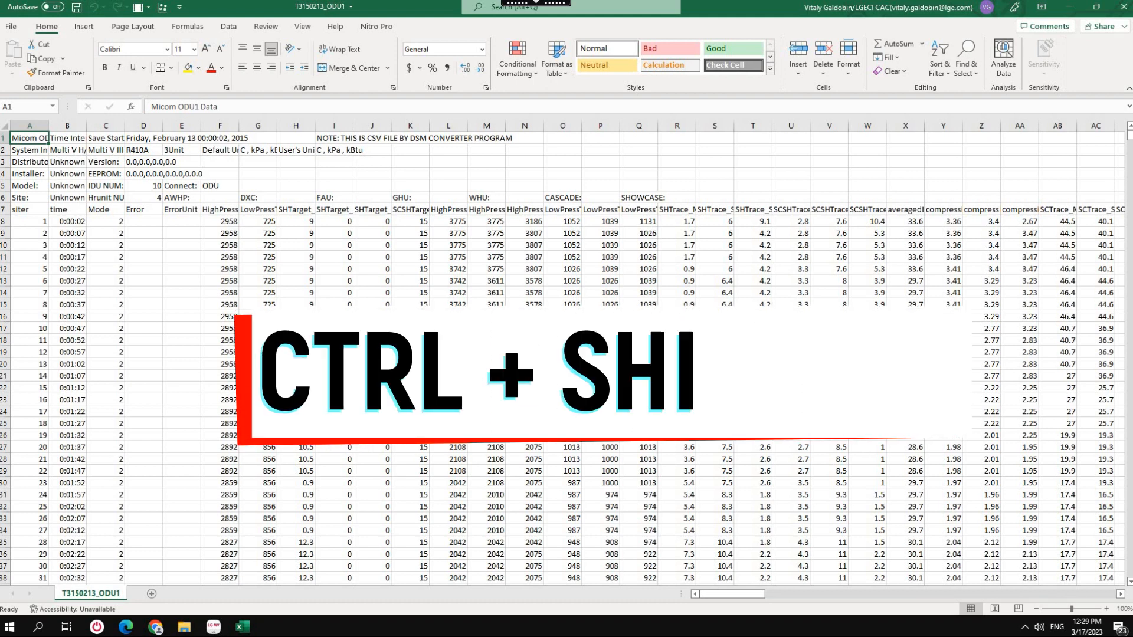
# Run the formatting macro on the T3150213_ODU1 data and close the workbook without saving.
pyautogui.hotkey('ctrl', 'shift', 'j')
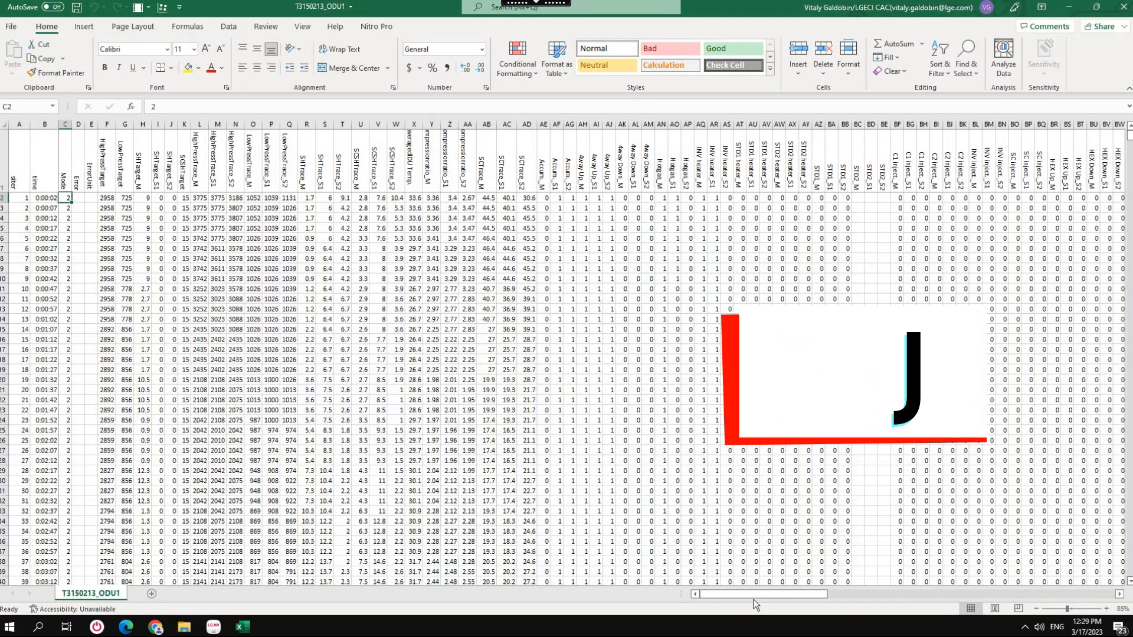
pyautogui.moveTo(777, 597); pyautogui.dragTo(500, 420)
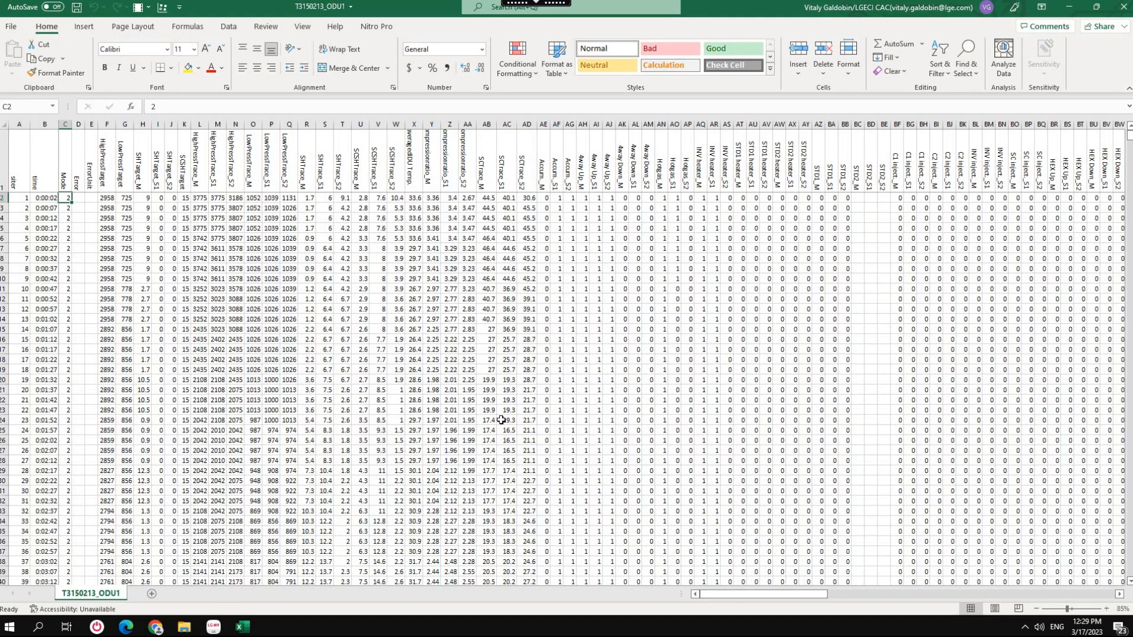
pyautogui.click(1123, 7)
pyautogui.click(548, 329)
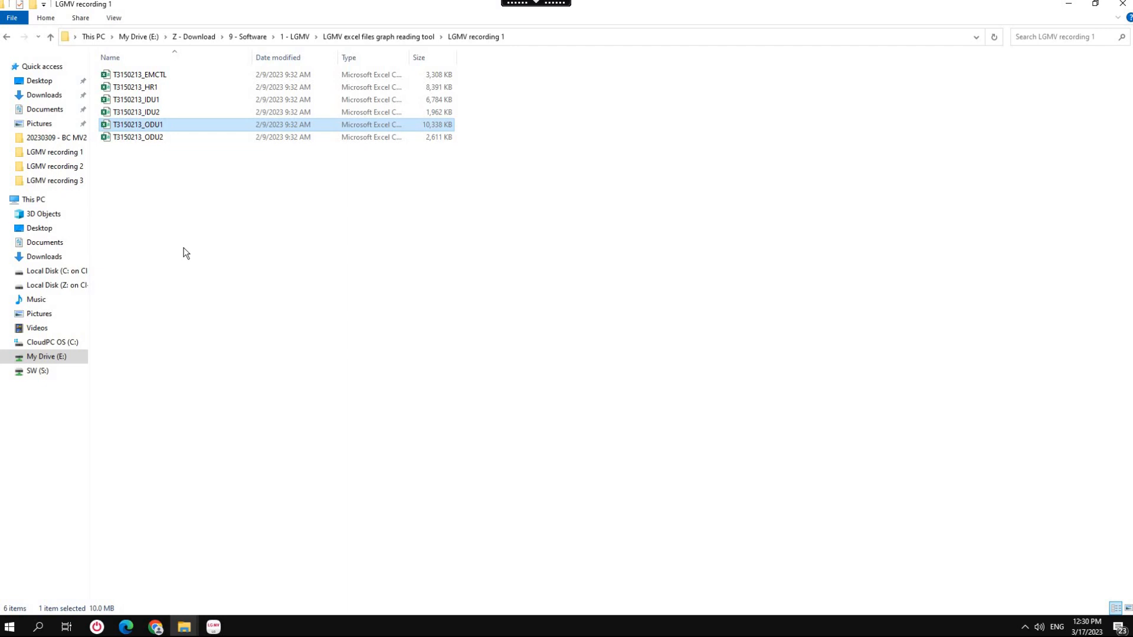
# Duplicate T3150213_ODU1 in the same folder and run the formatting macro on the opened copy.
pyautogui.hotkey('ctrl', 'c')
pyautogui.hotkey('ctrl', 'v')
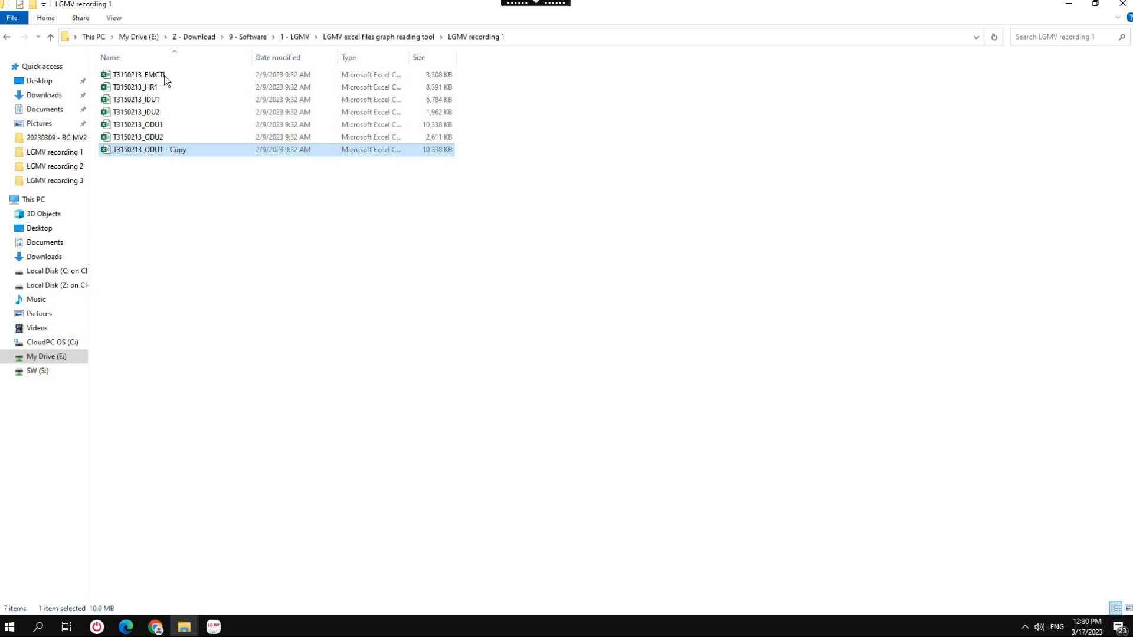
pyautogui.doubleClick(158, 151)
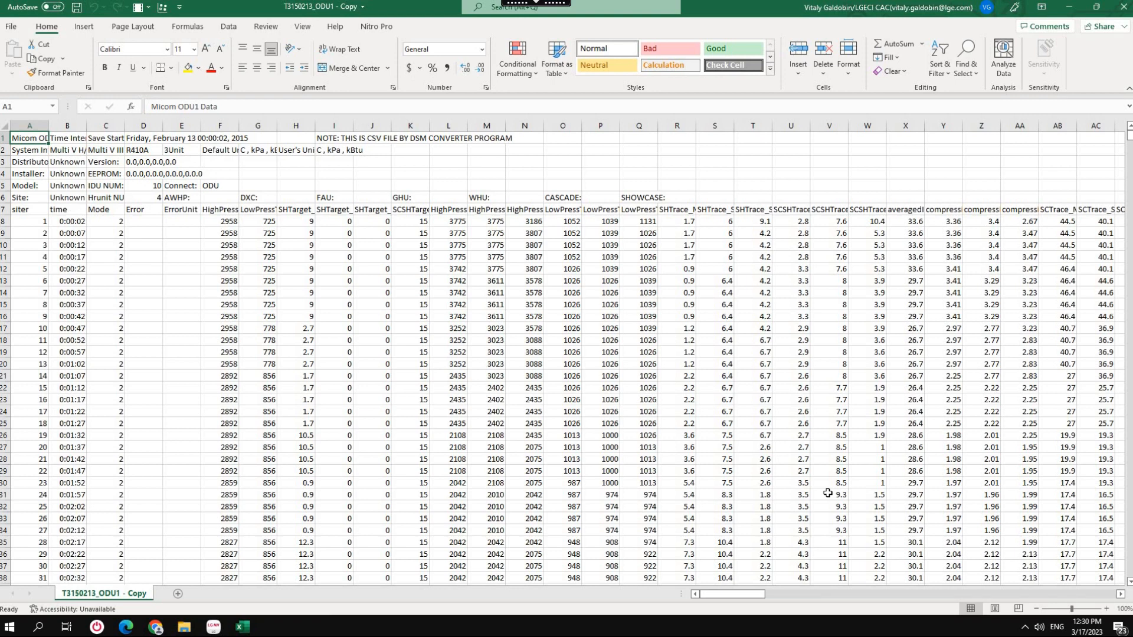
pyautogui.hotkey('ctrl', 'shift', 'j')
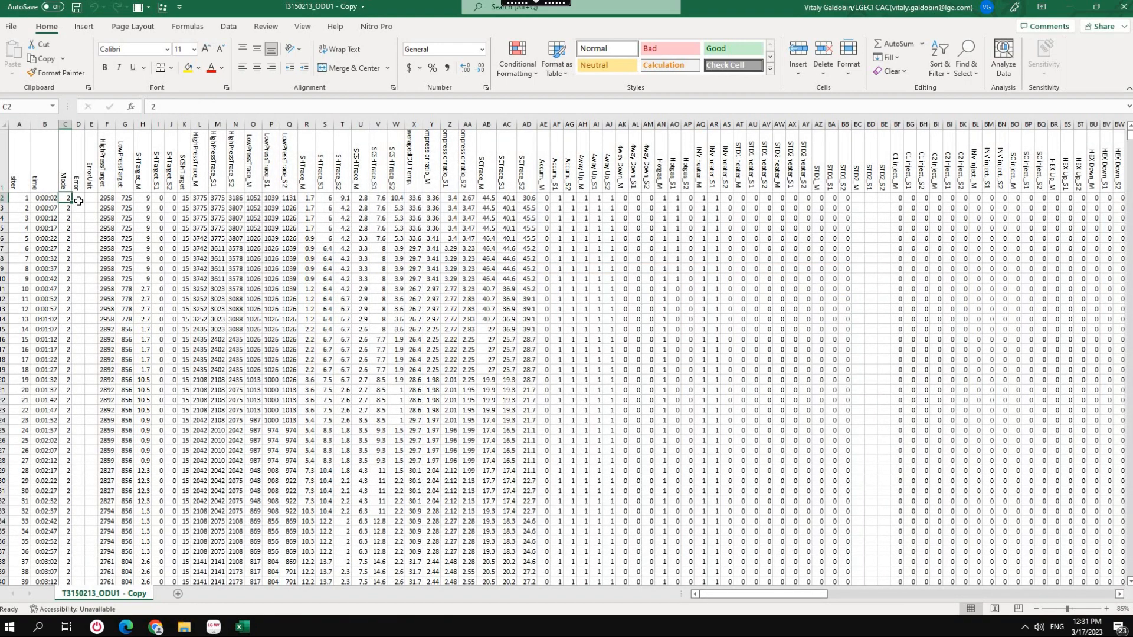
# Find the first error code recorded in the Error column of the formatted copy.
pyautogui.click(78, 201)
pyautogui.scroll(-9, 88, 328)
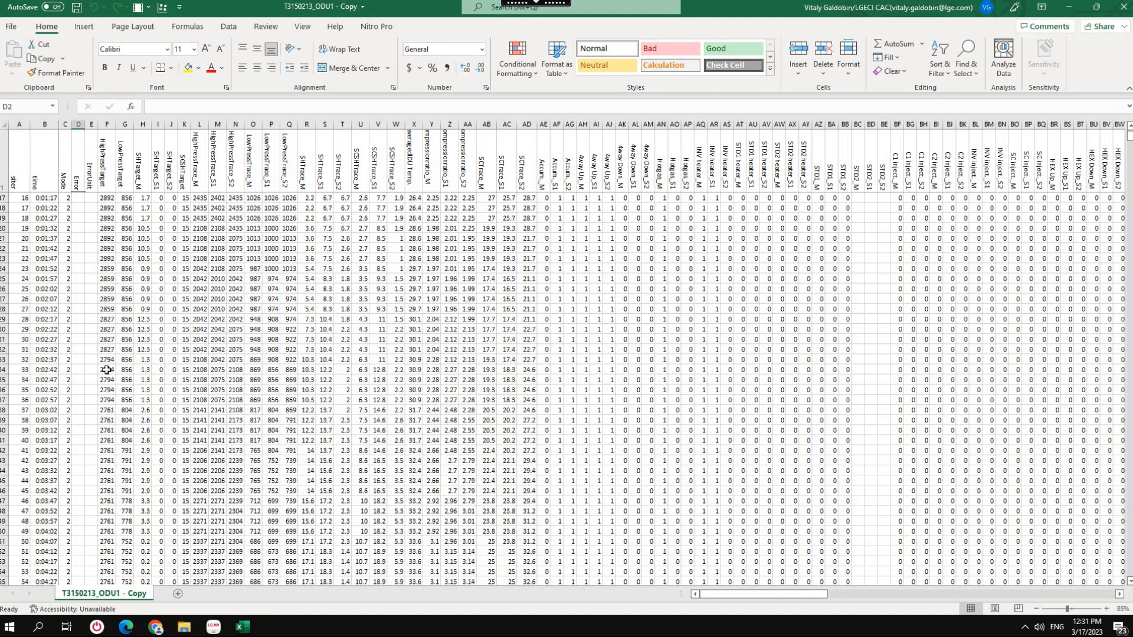
pyautogui.scroll(-20, 63, 471)
pyautogui.click(80, 462)
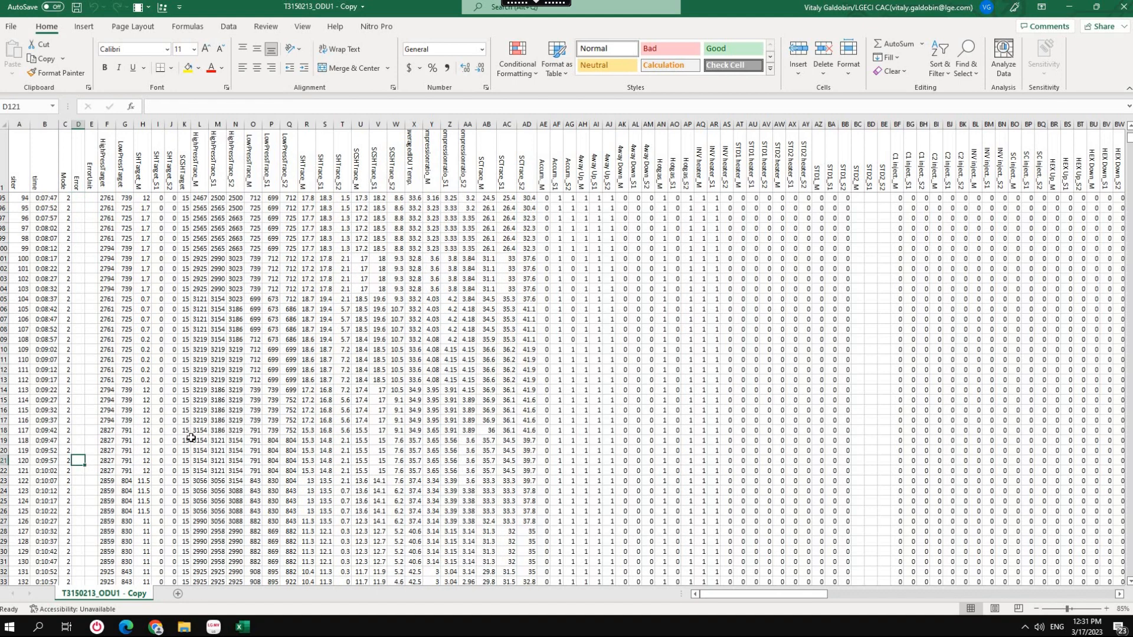
pyautogui.hotkey('ctrl', 'shift', 'Down')
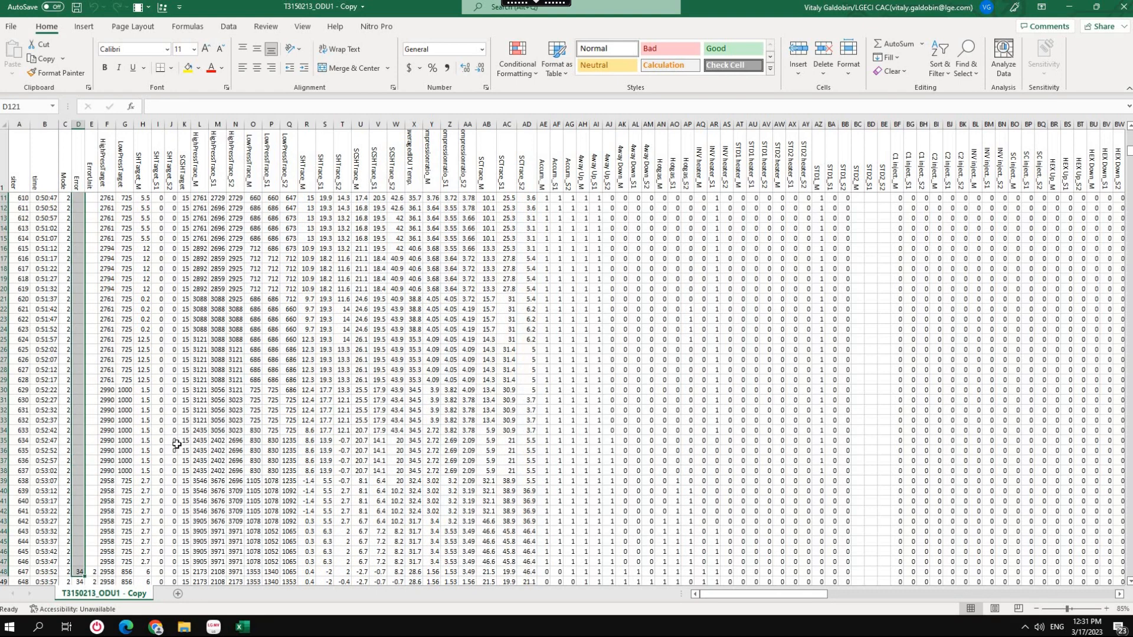
pyautogui.scroll(-6, 82, 413)
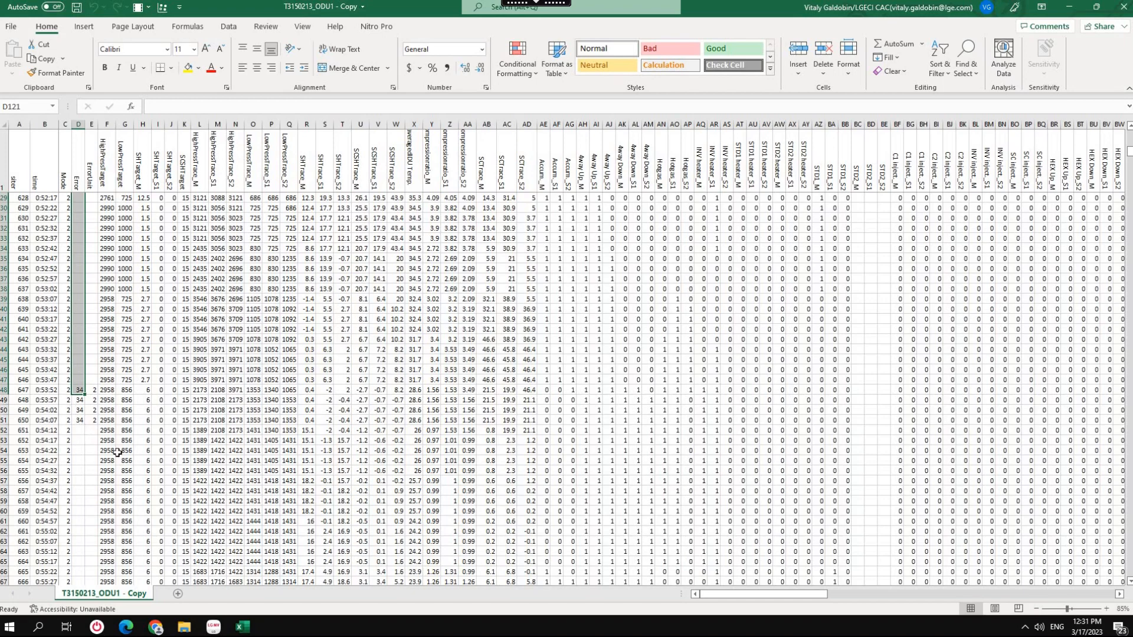
# Find the next groups of error codes further down the Error column.
pyautogui.click(78, 451)
pyautogui.hotkey('ctrl', 'shift', 'Down')
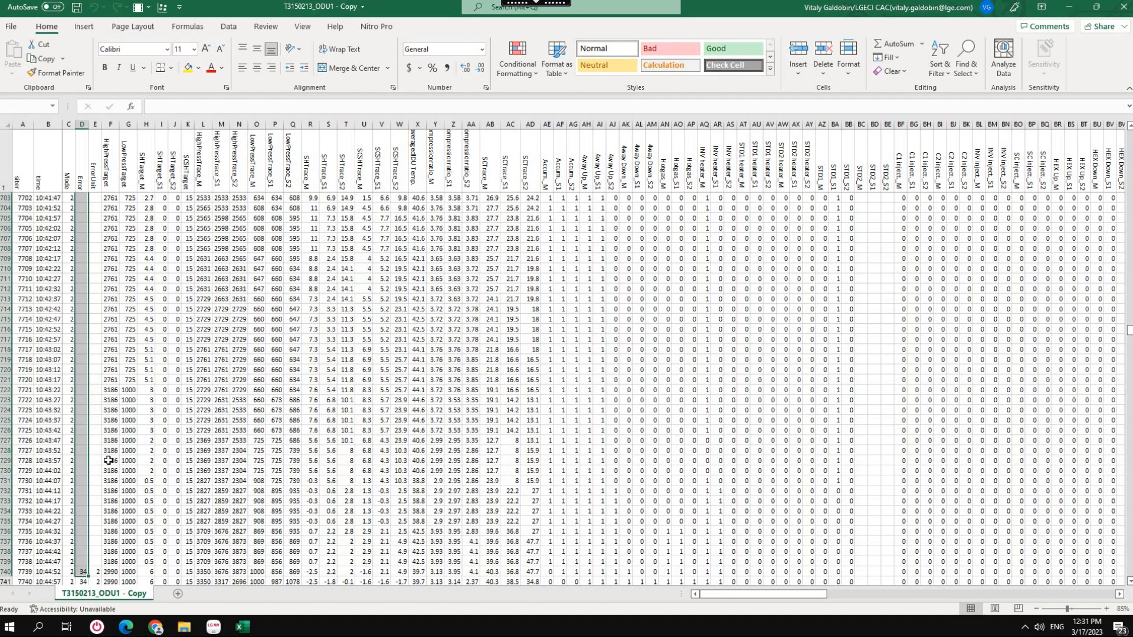
pyautogui.scroll(-4, 108, 462)
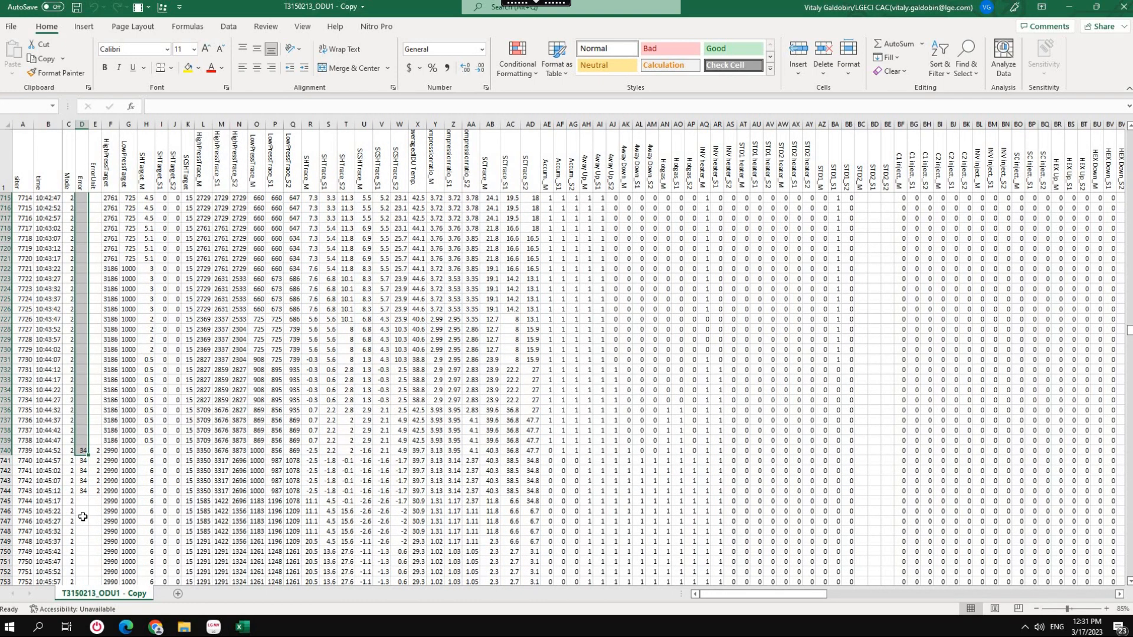
pyautogui.click(83, 519)
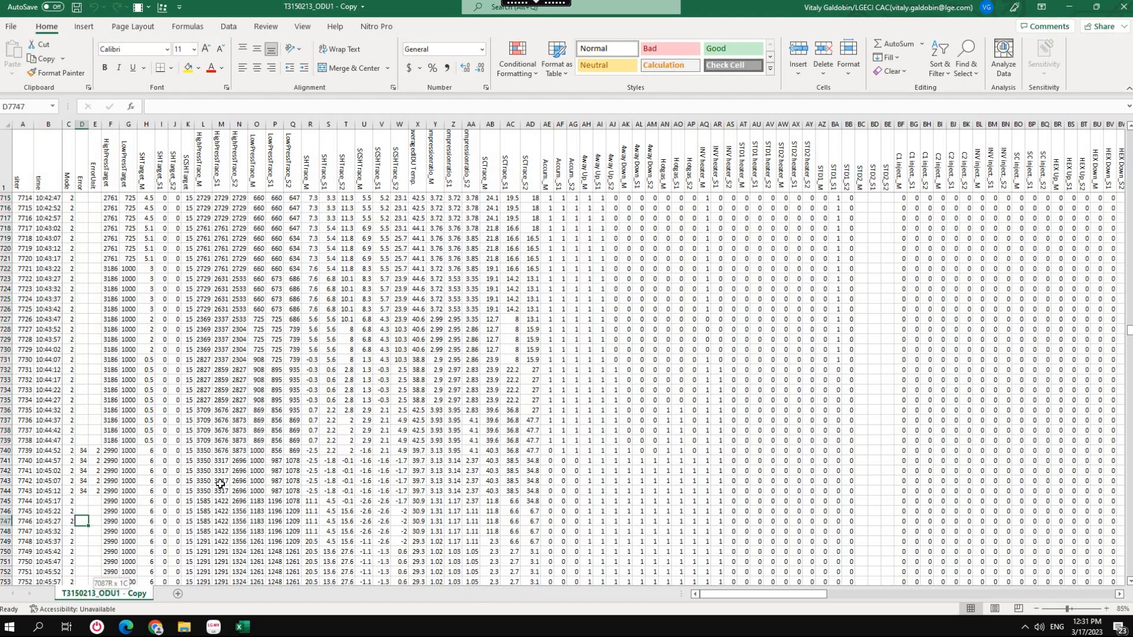
pyautogui.hotkey('ctrl', 'shift', 'Down')
pyautogui.scroll(-13, 233, 447)
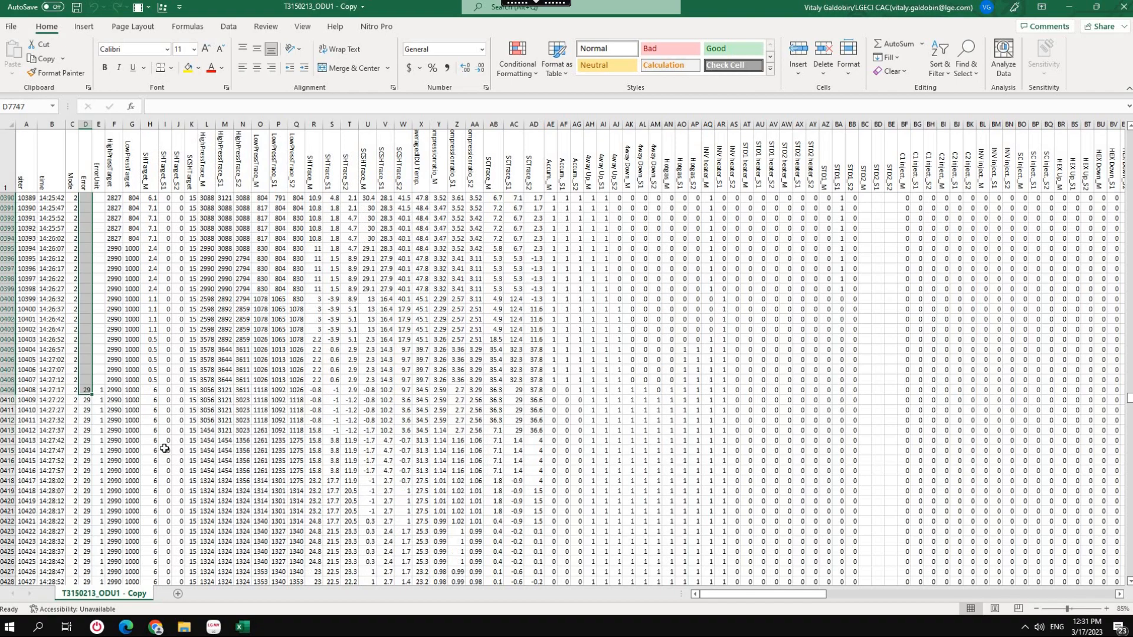
pyautogui.hotkey('shift', 'Down')
pyautogui.hotkey('shift', 'Down')
pyautogui.hotkey('shift', 'Down')
pyautogui.hotkey('shift', 'Down')
pyautogui.hotkey('shift', 'Down')
pyautogui.hotkey('shift', 'Down')
pyautogui.hotkey('shift', 'Down')
pyautogui.hotkey('shift', 'Down')
pyautogui.hotkey('shift', 'Down')
pyautogui.hotkey('shift', 'Down')
pyautogui.hotkey('shift', 'Down')
pyautogui.hotkey('shift', 'Down')
pyautogui.hotkey('shift', 'Down')
pyautogui.hotkey('shift', 'Down')
pyautogui.hotkey('shift', 'Down')
pyautogui.hotkey('shift', 'Down')
pyautogui.hotkey('shift', 'Down')
pyautogui.hotkey('shift', 'Down')
pyautogui.hotkey('shift', 'Down')
pyautogui.hotkey('shift', 'Down')
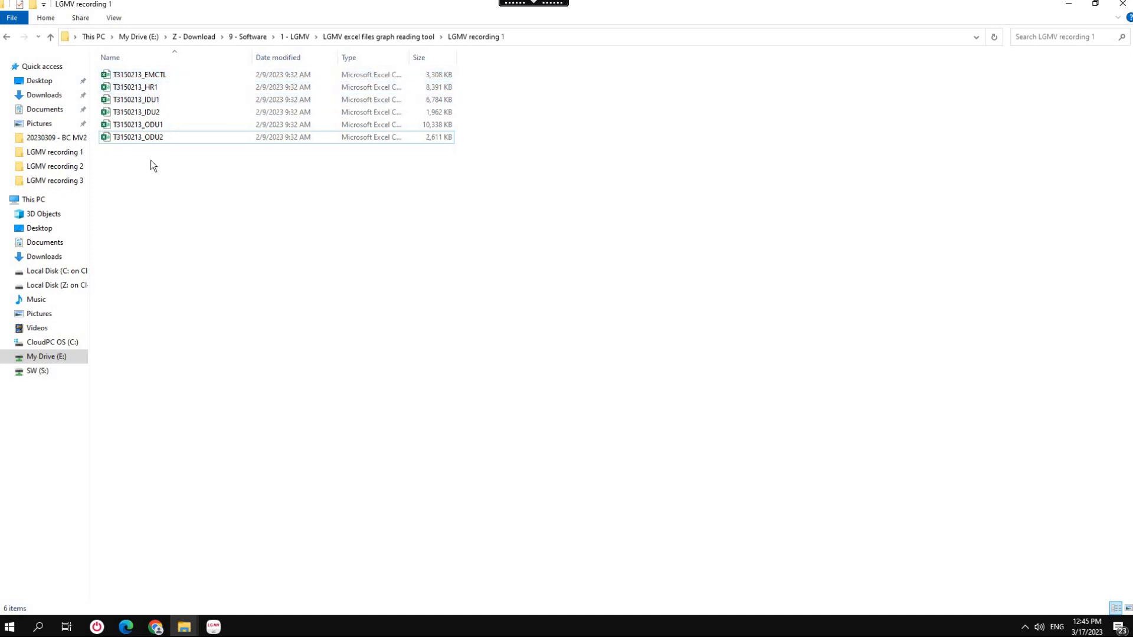
# Make a copy of T3150213_ODU1 in the LGMV recording 1 folder, open it and run the formatting macro.
pyautogui.click(171, 128)
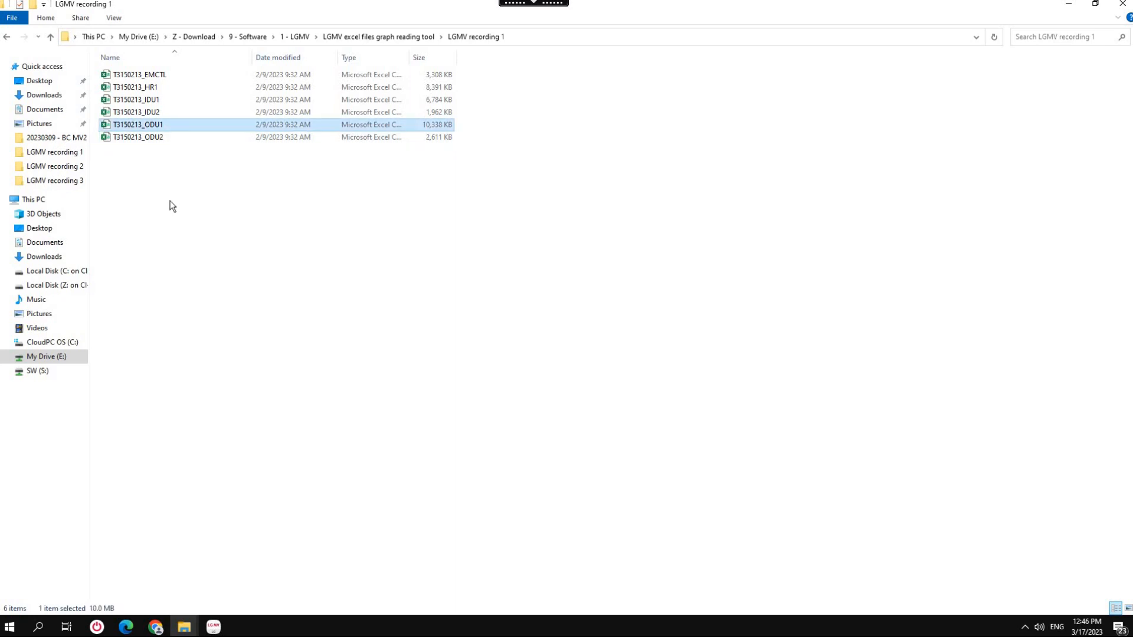
pyautogui.hotkey('ctrl', 'v')
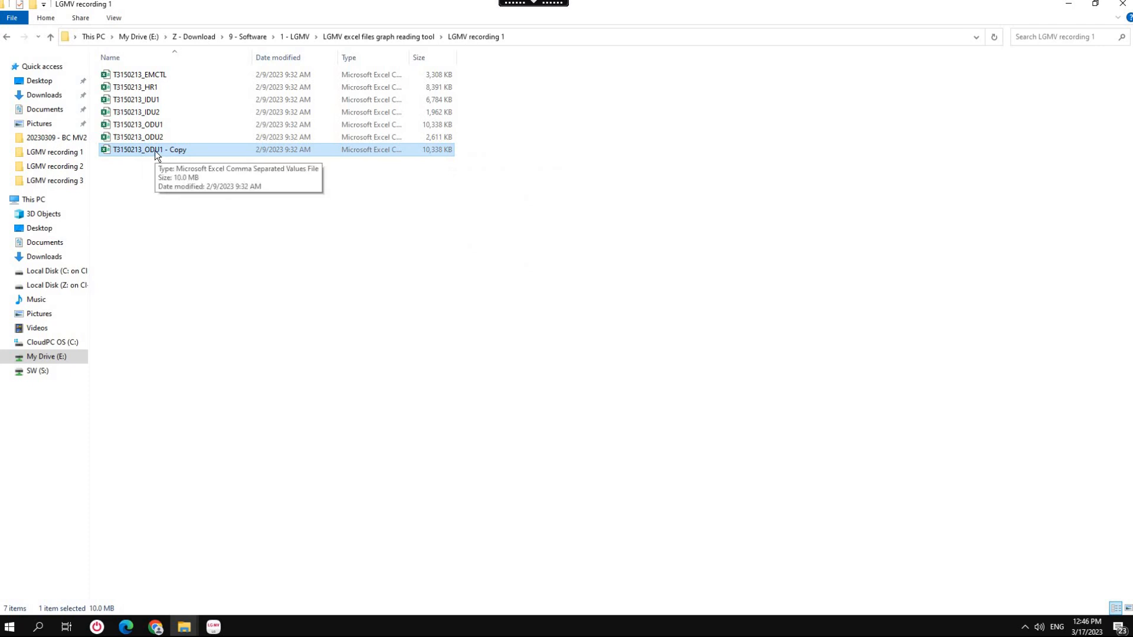
pyautogui.doubleClick(154, 150)
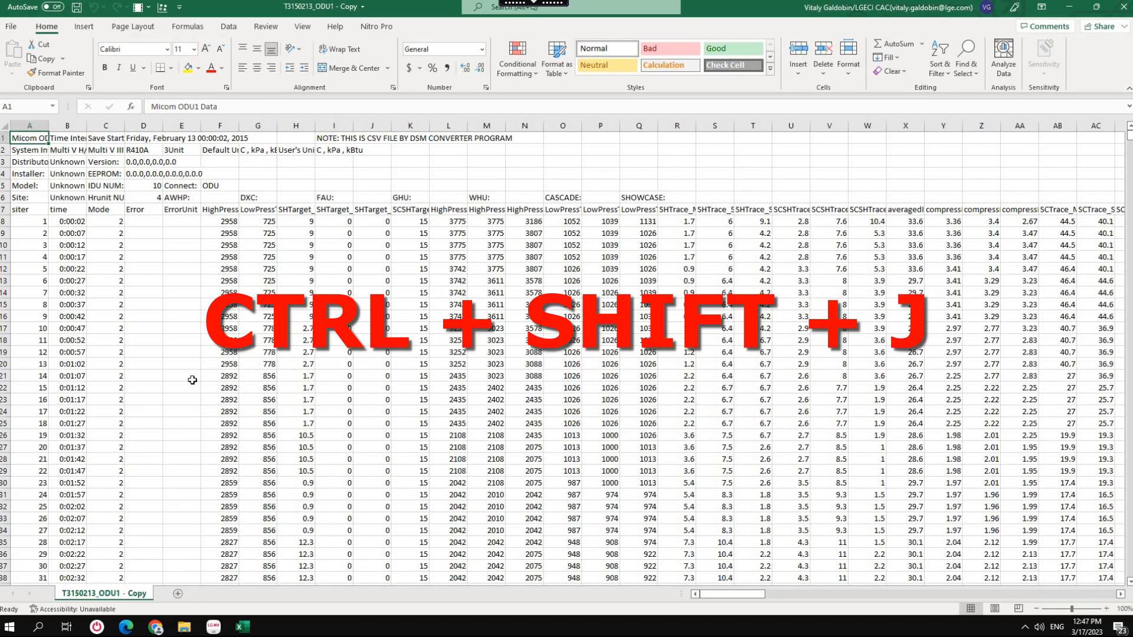
pyautogui.hotkey('ctrl', 'shift', 'j')
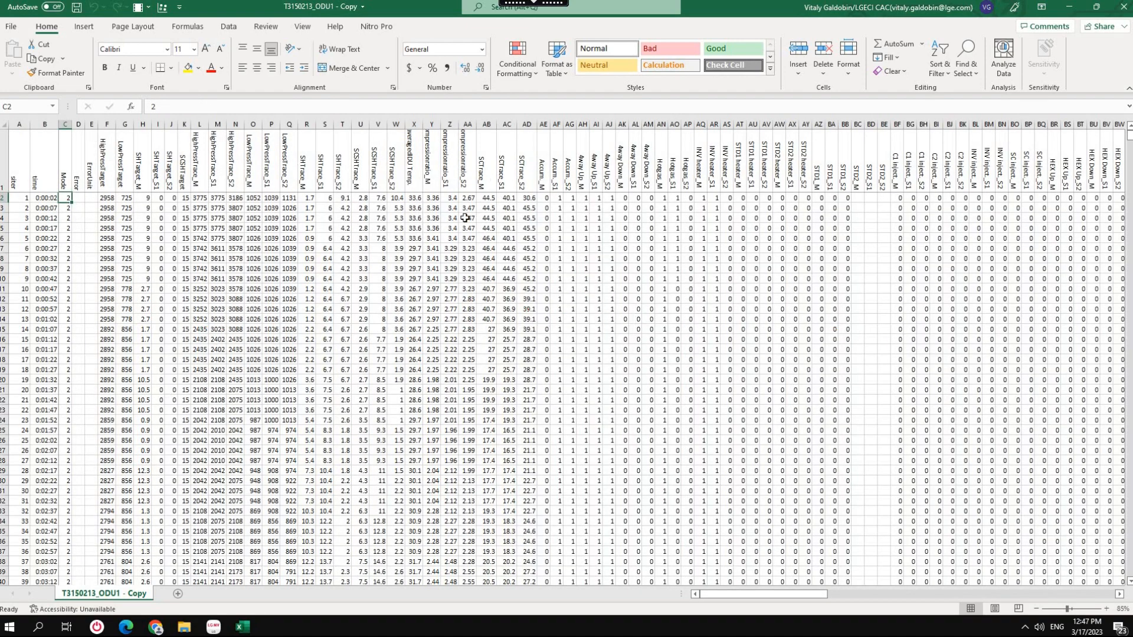
# Save the formatted T3150213_ODU1 - Copy in the same folder as an Excel Workbook (*.xlsx).
pyautogui.moveTo(749, 593)
pyautogui.mouseDown()
pyautogui.moveTo(841, 603)
pyautogui.moveTo(761, 594)
pyautogui.mouseUp()
pyautogui.click(12, 28)
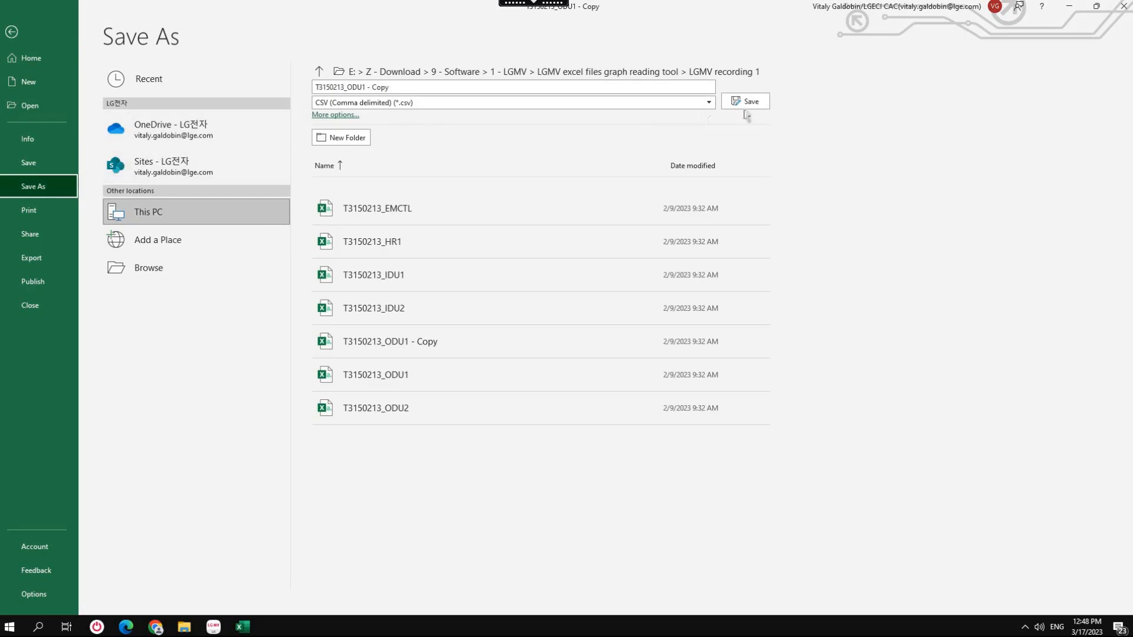
pyautogui.click(709, 104)
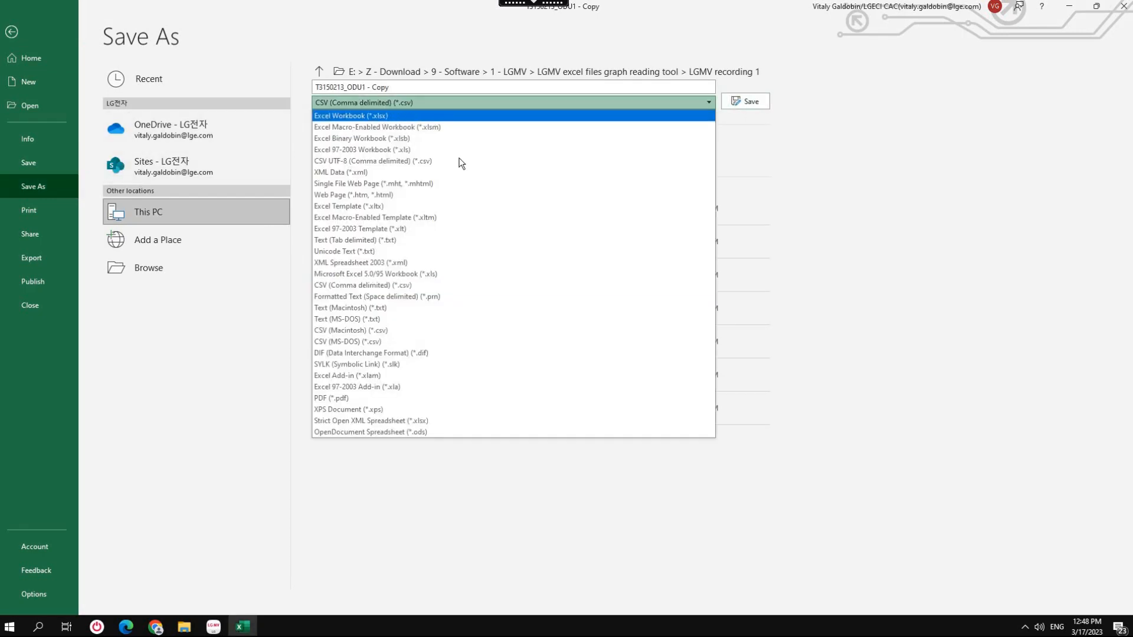
pyautogui.click(388, 117)
pyautogui.click(745, 101)
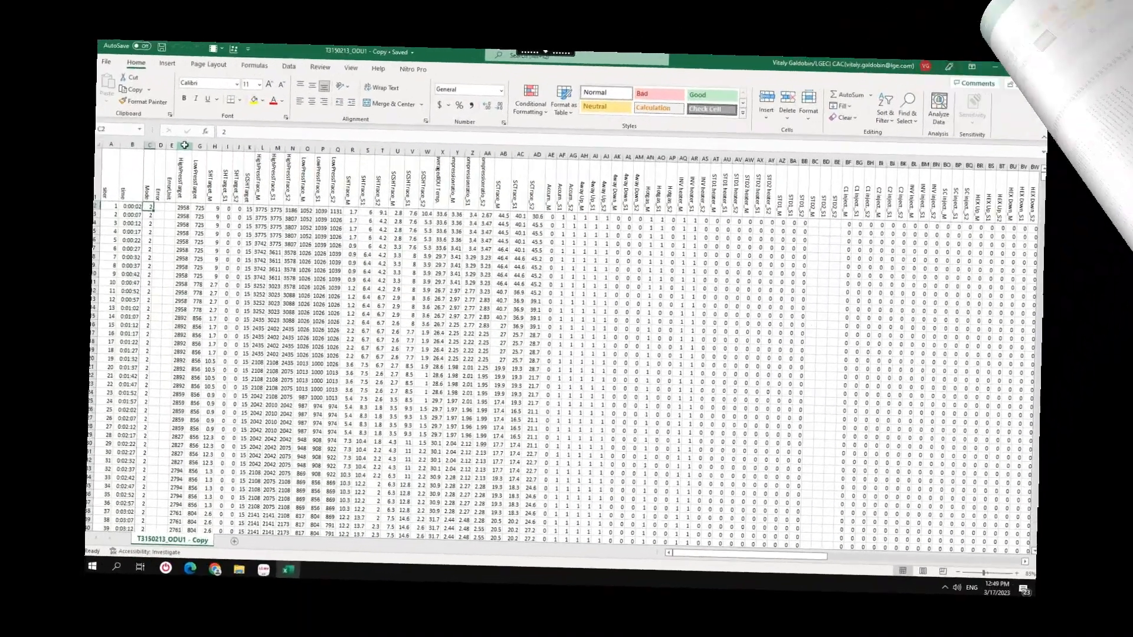
# Apply the Green - Yellow - Red Color Scale to the whole HighPressTrace_M column.
pyautogui.click(106, 124)
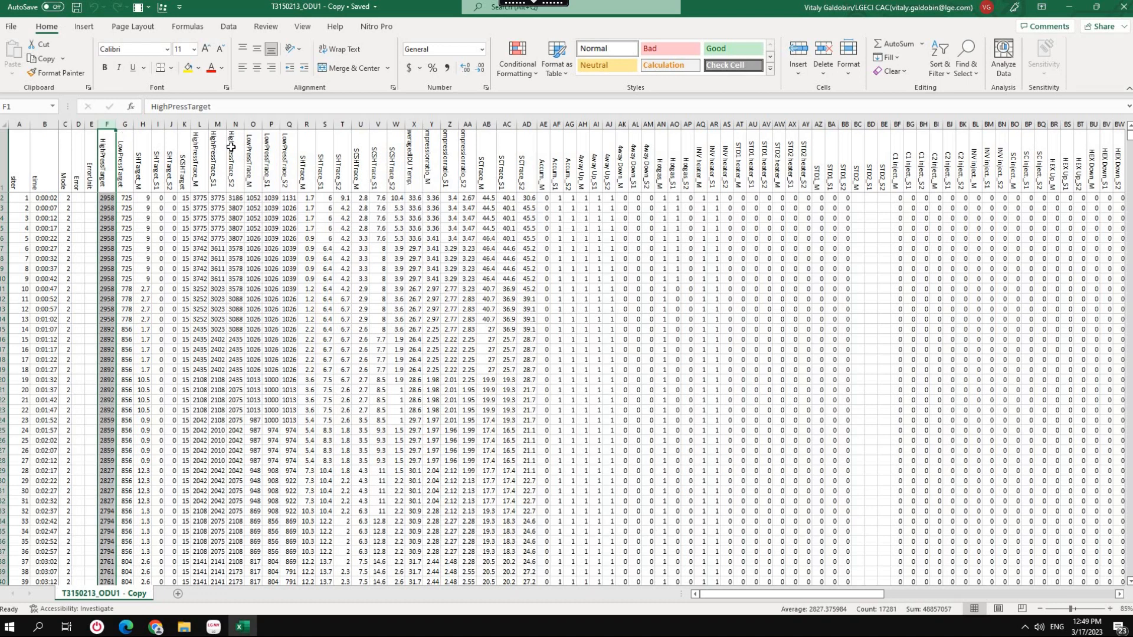
pyautogui.click(200, 124)
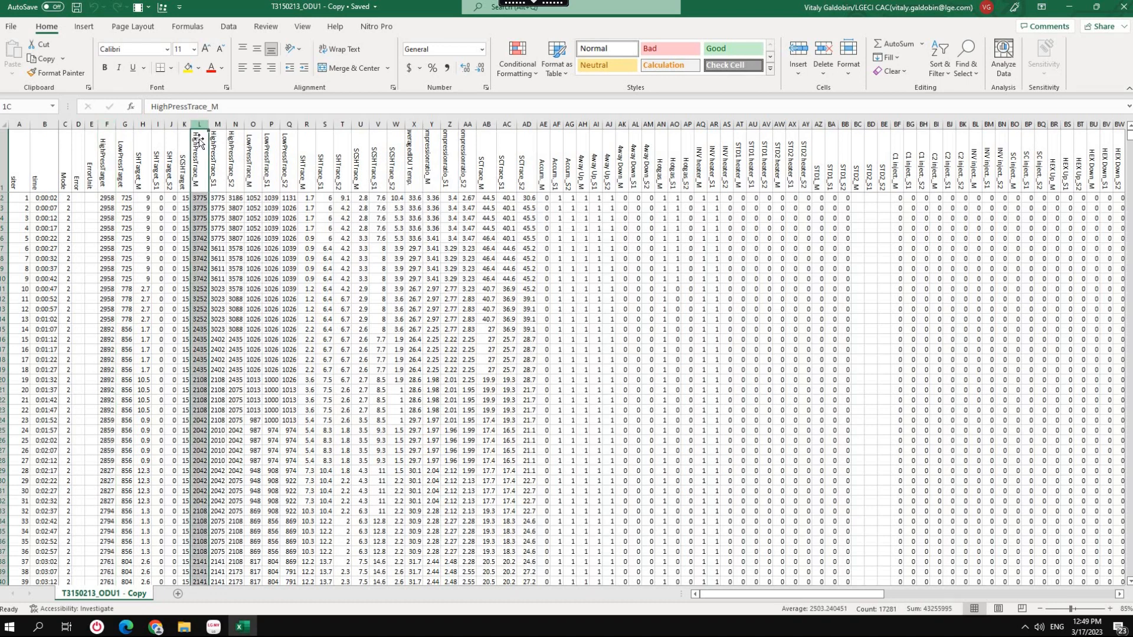
pyautogui.click(139, 8)
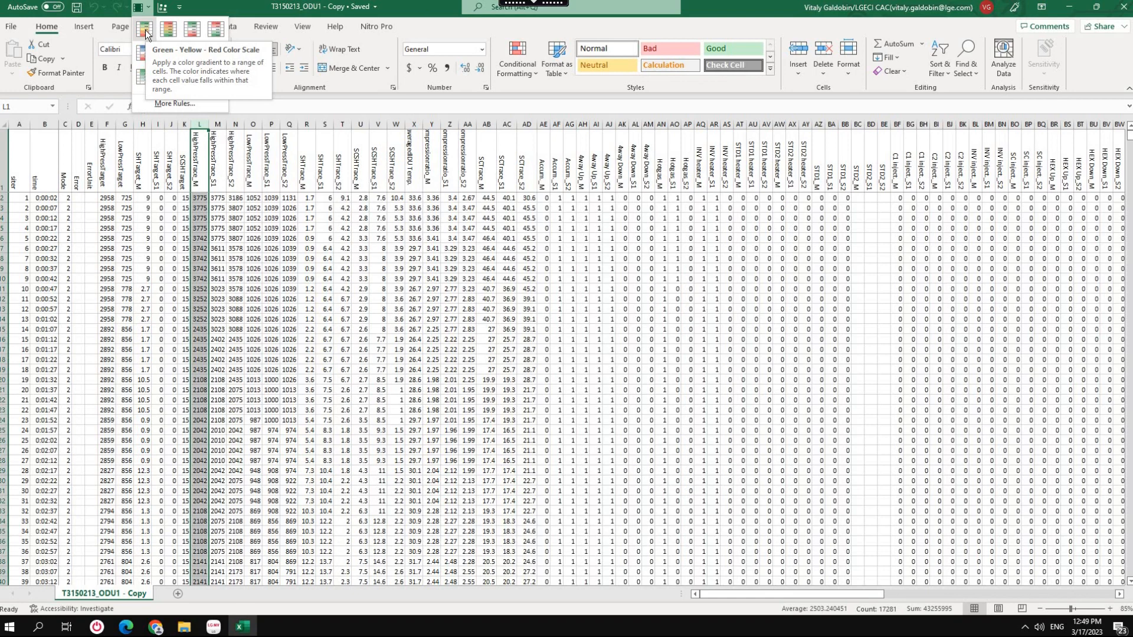
pyautogui.click(146, 30)
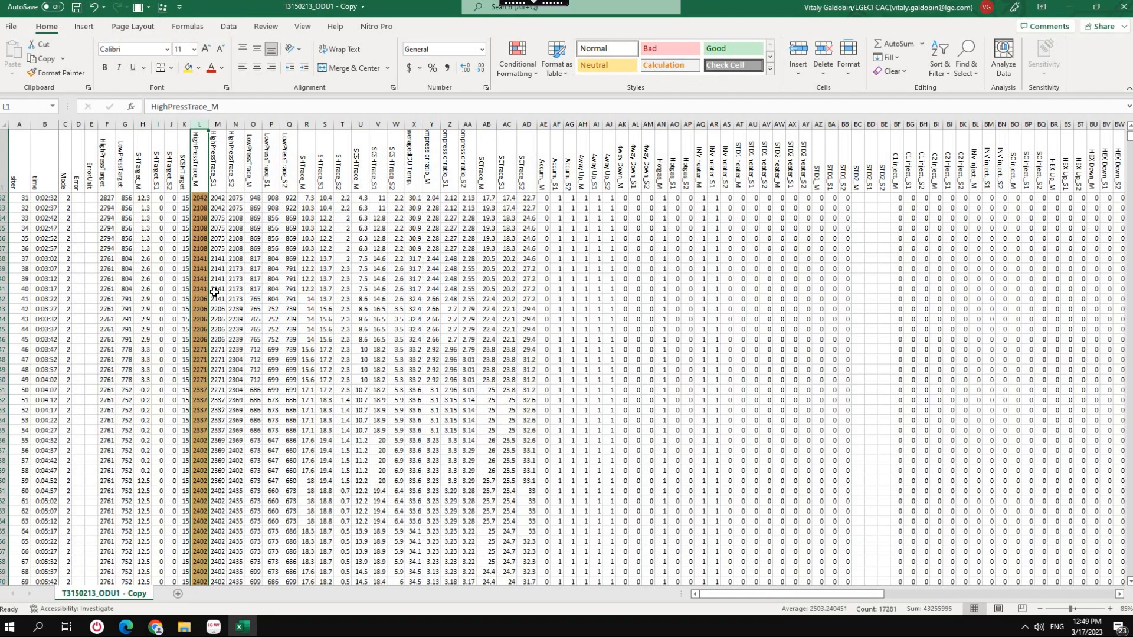
# Examine the color gradient down the HighPressTrace_M column for high and low pressure periods.
pyautogui.scroll(-20, 206, 383)
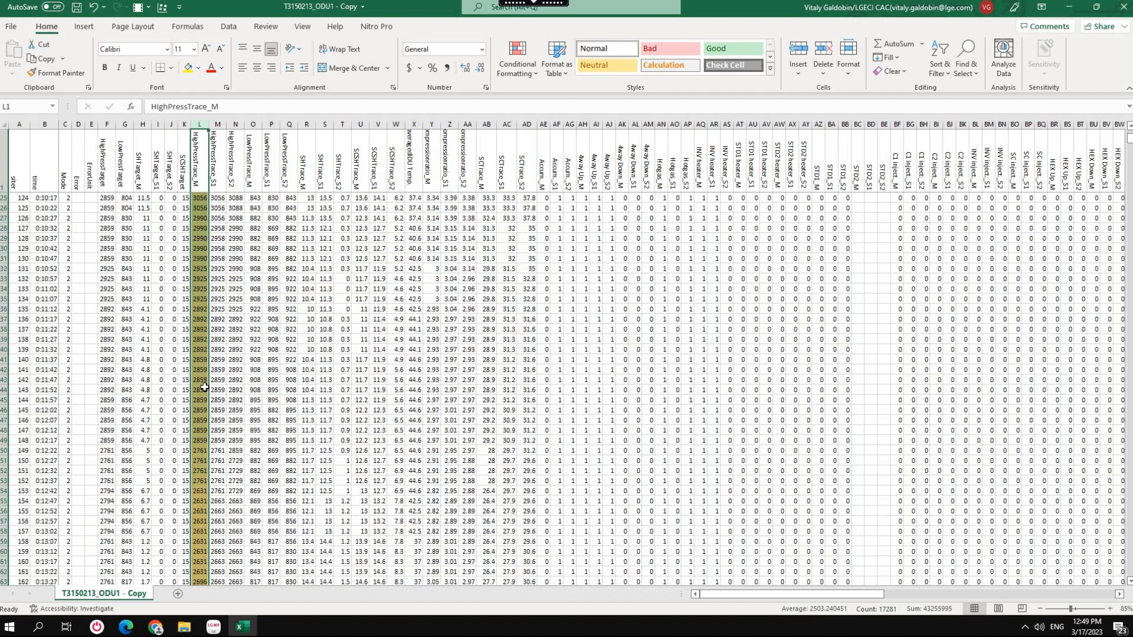
pyautogui.scroll(6, 204, 387)
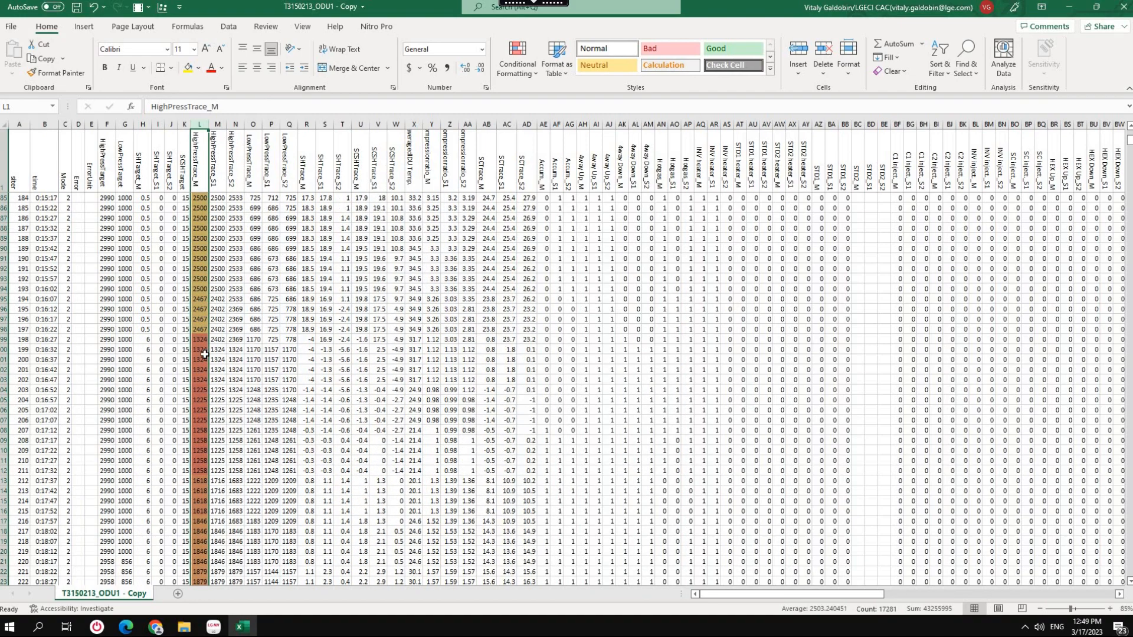
pyautogui.scroll(-20, 204, 354)
pyautogui.scroll(-20, 205, 382)
pyautogui.scroll(2, 205, 354)
pyautogui.scroll(20, 204, 305)
pyautogui.scroll(20, 218, 262)
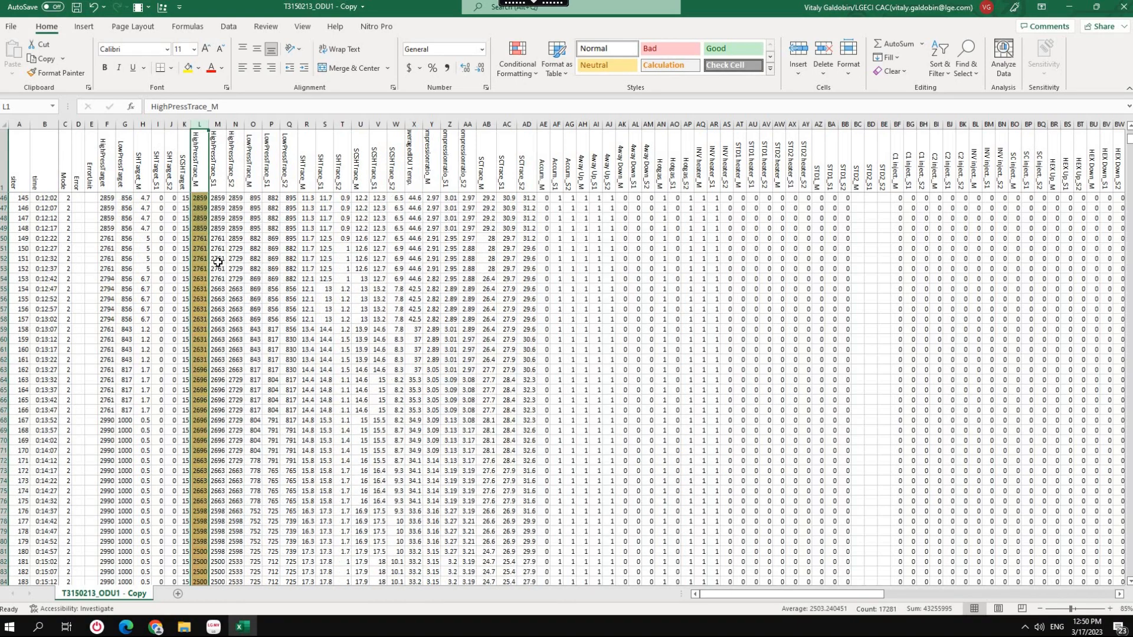
# Undo the color scale on the HighPressTrace_M column and deselect the column.
pyautogui.click(149, 8)
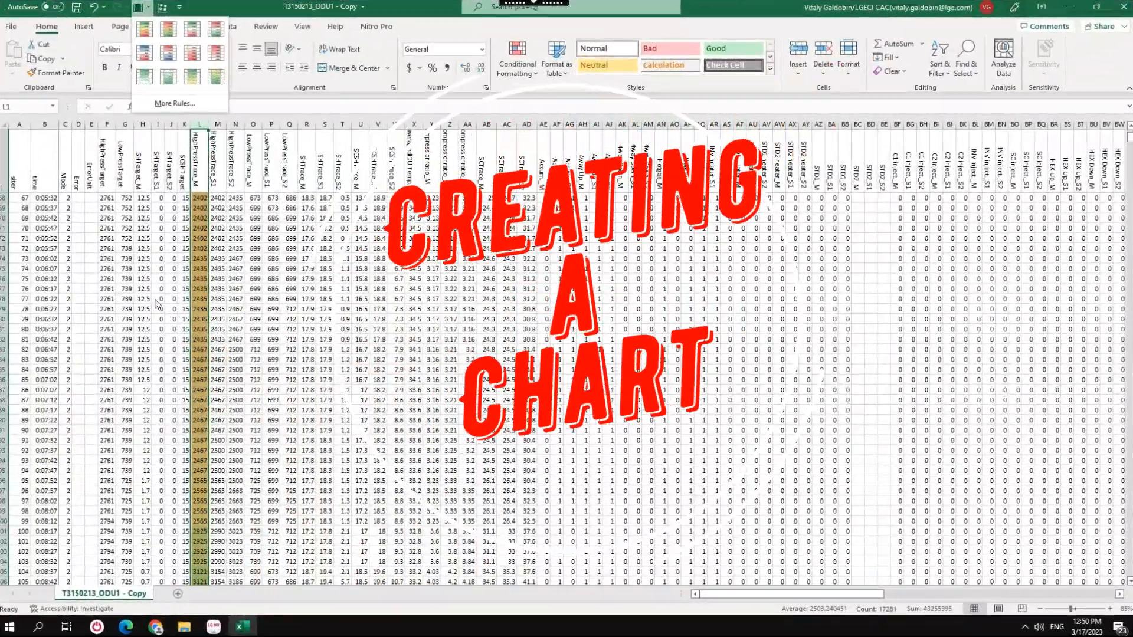
pyautogui.click(149, 9)
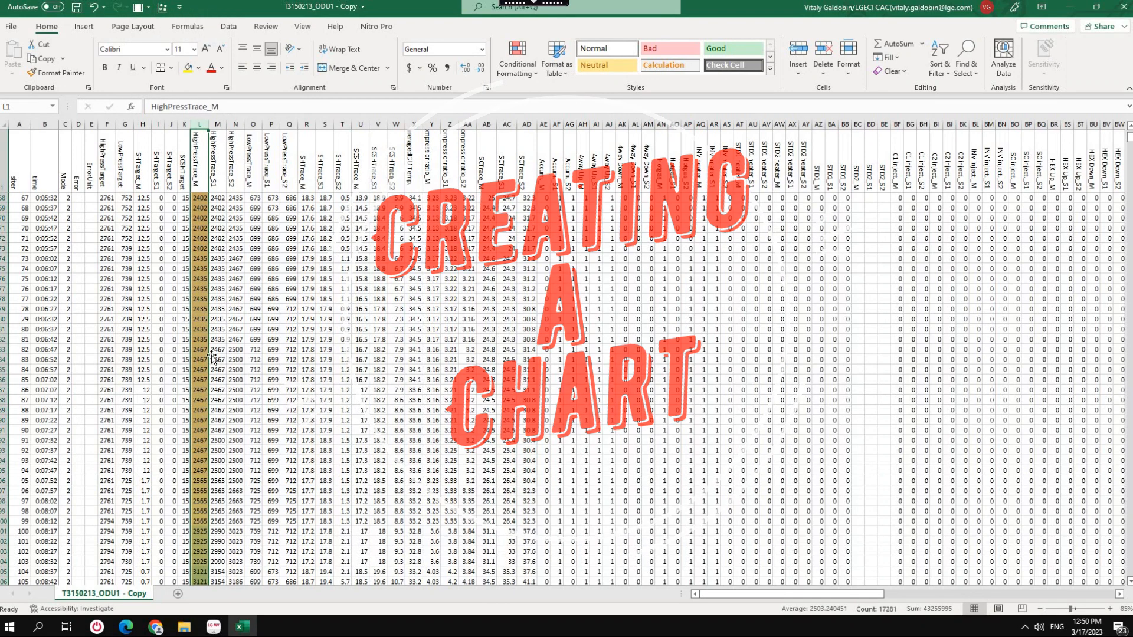
pyautogui.hotkey('ctrl', 'z')
pyautogui.click(341, 340)
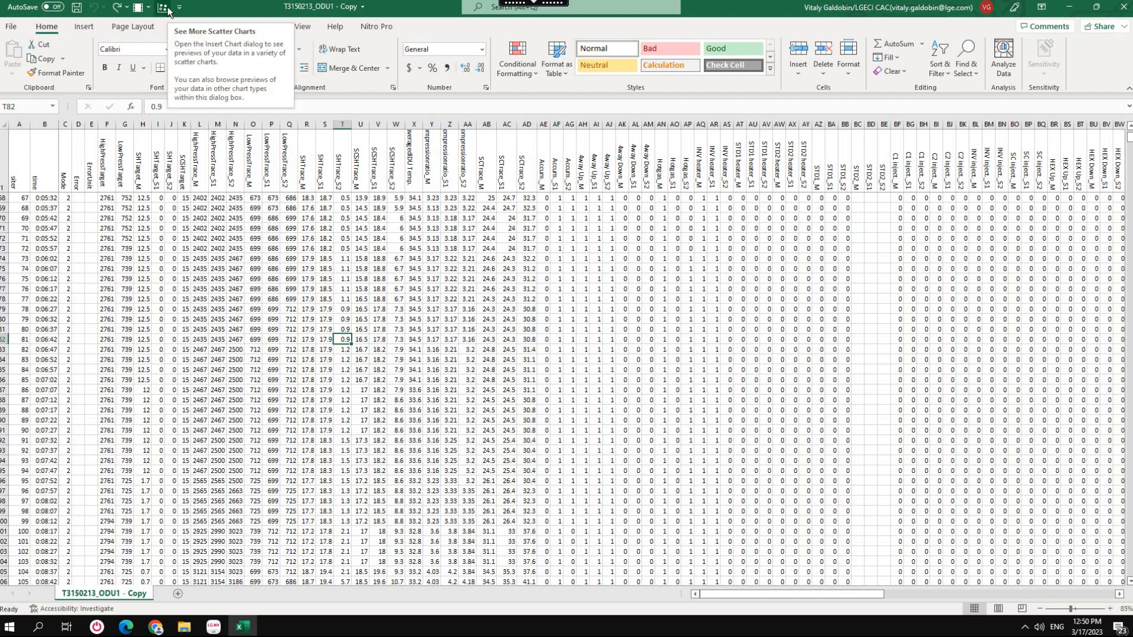
# Insert a Scatter with Smooth Lines chart from the time column and the HighPressTrace and LowPressTrace columns (L to Q).
pyautogui.scroll(15, 202, 316)
pyautogui.scroll(7, 192, 309)
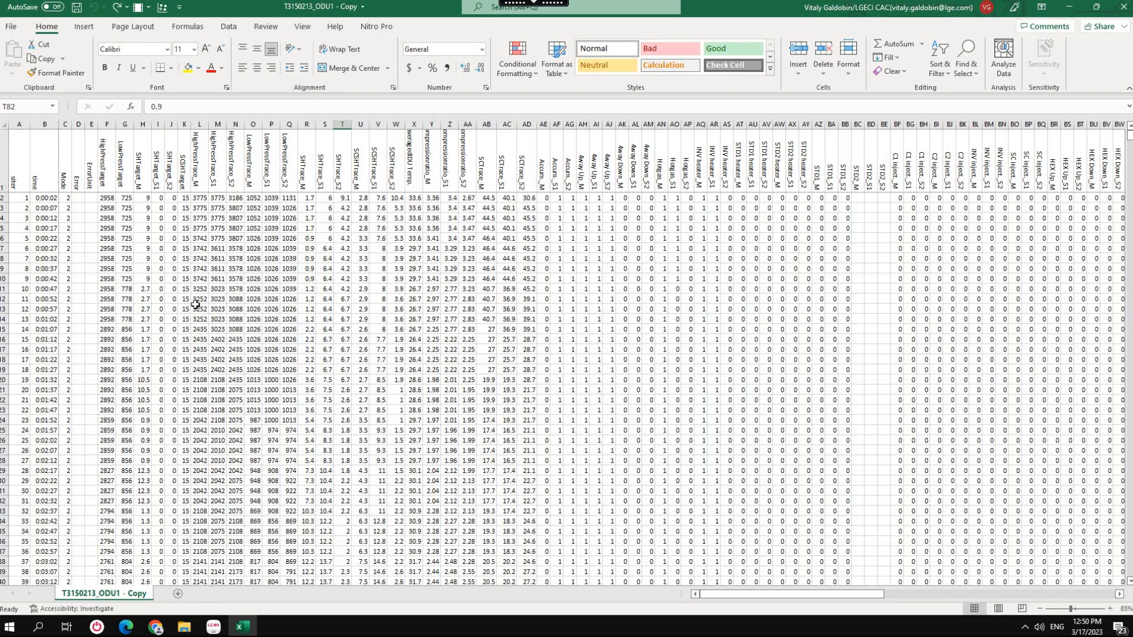
pyautogui.click(20, 124)
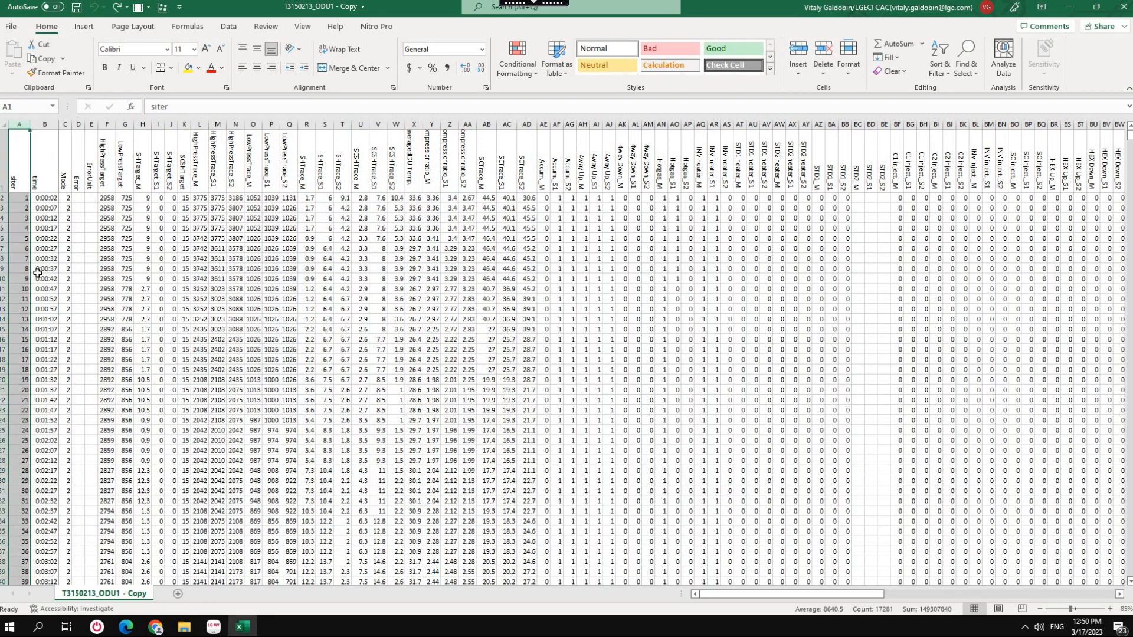
pyautogui.click(45, 124)
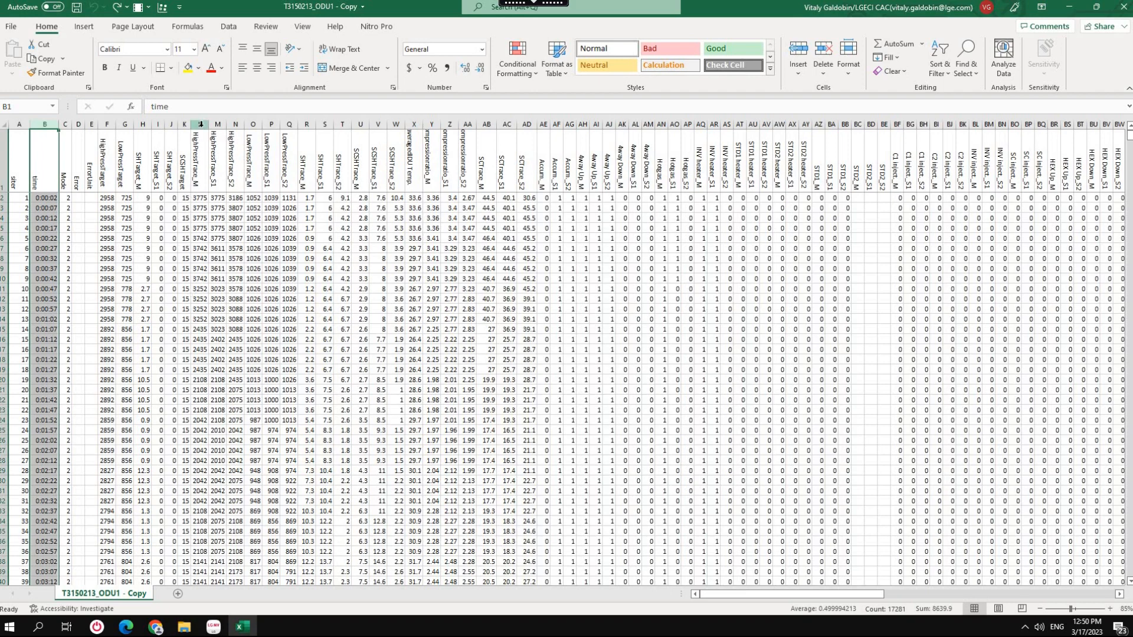
pyautogui.moveTo(207, 123); pyautogui.dragTo(289, 123)
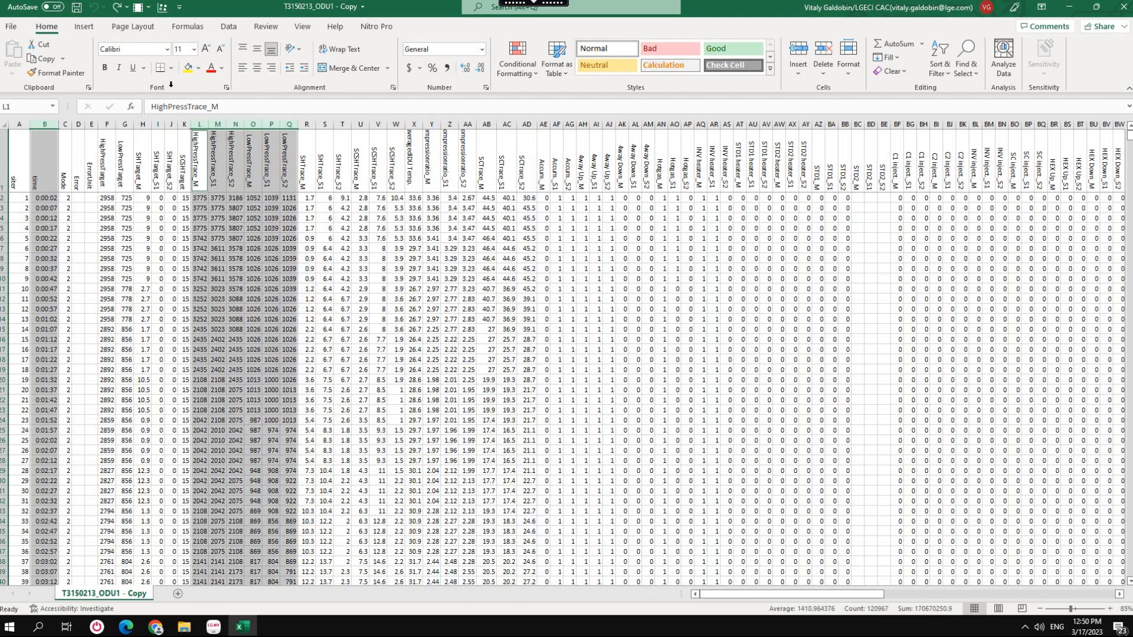
pyautogui.click(163, 10)
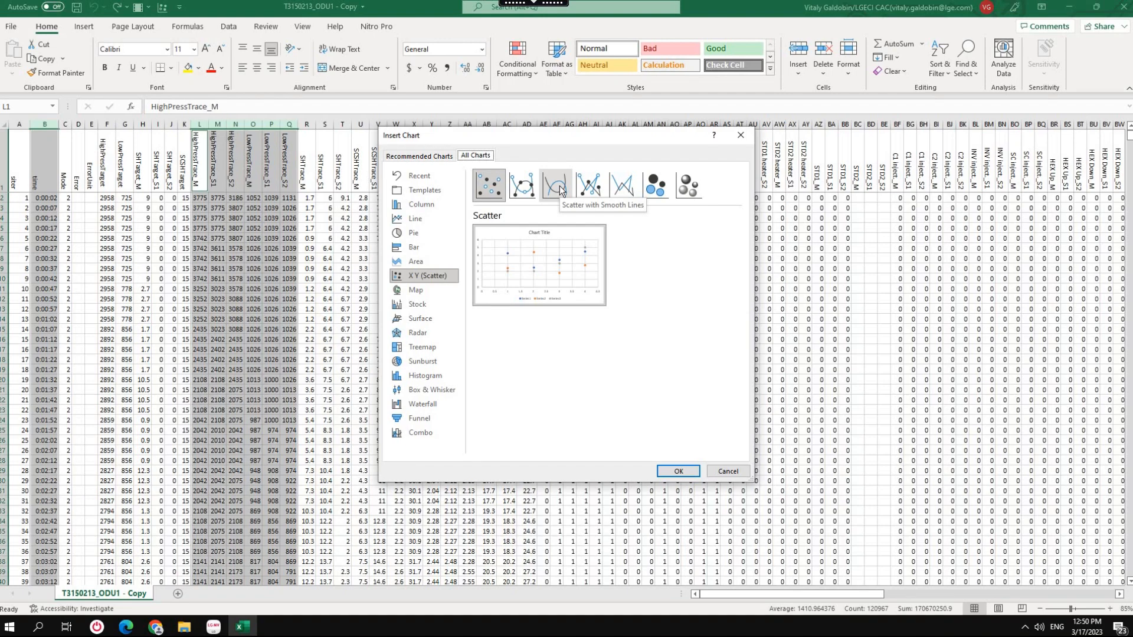
pyautogui.click(559, 188)
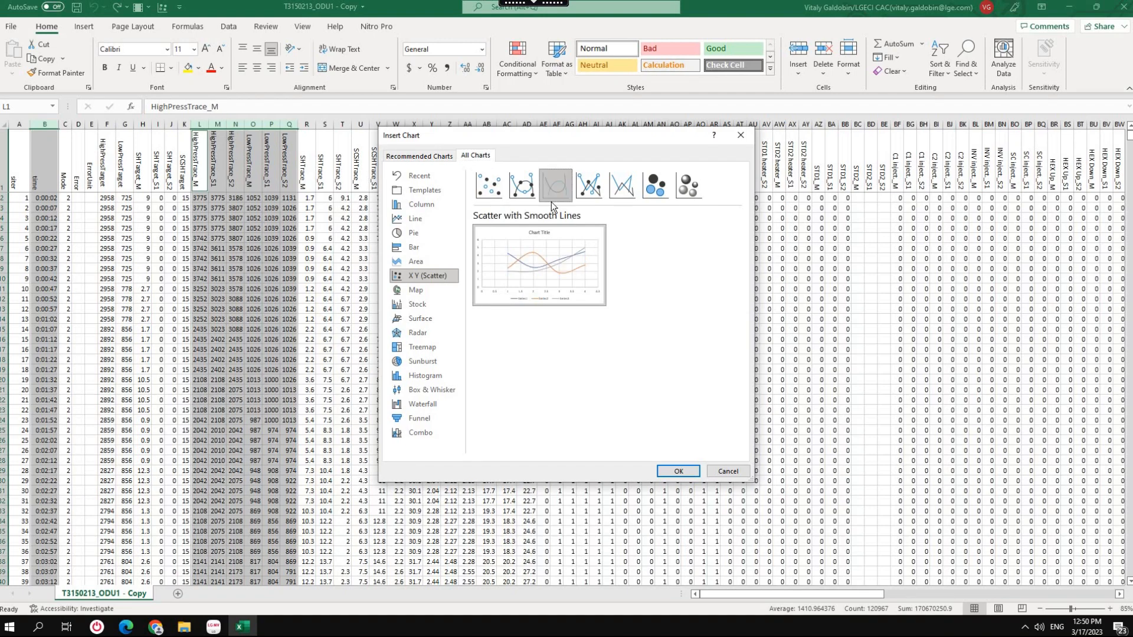
pyautogui.click(678, 471)
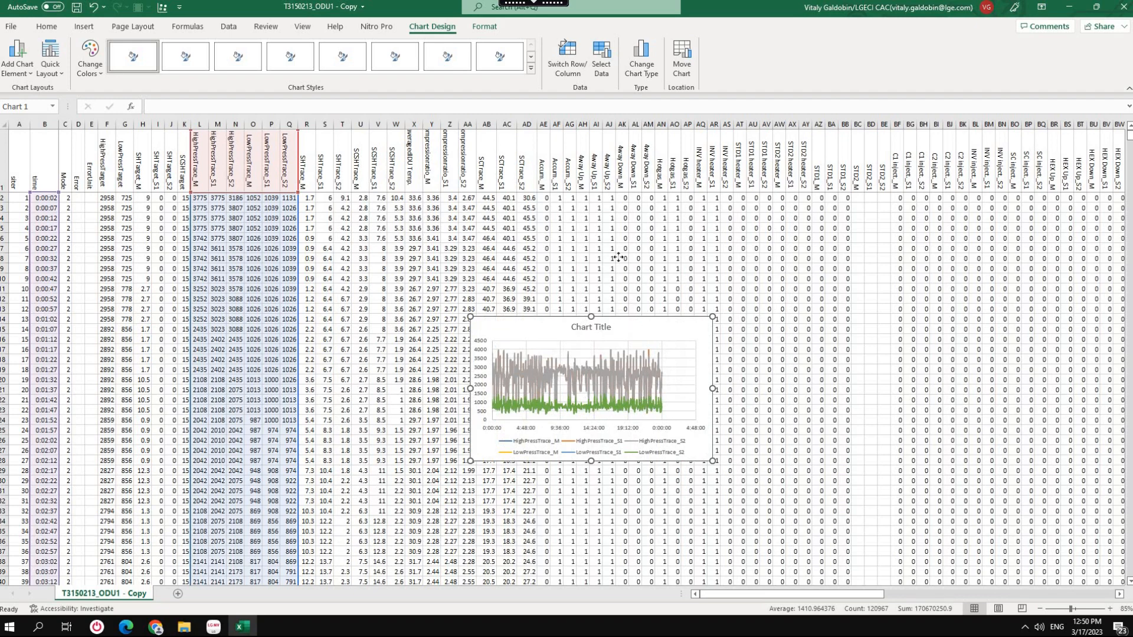
# Move the pressure chart higher on the sheet and widen it to span about columns X to BQ.
pyautogui.moveTo(614, 246); pyautogui.dragTo(615, 246)
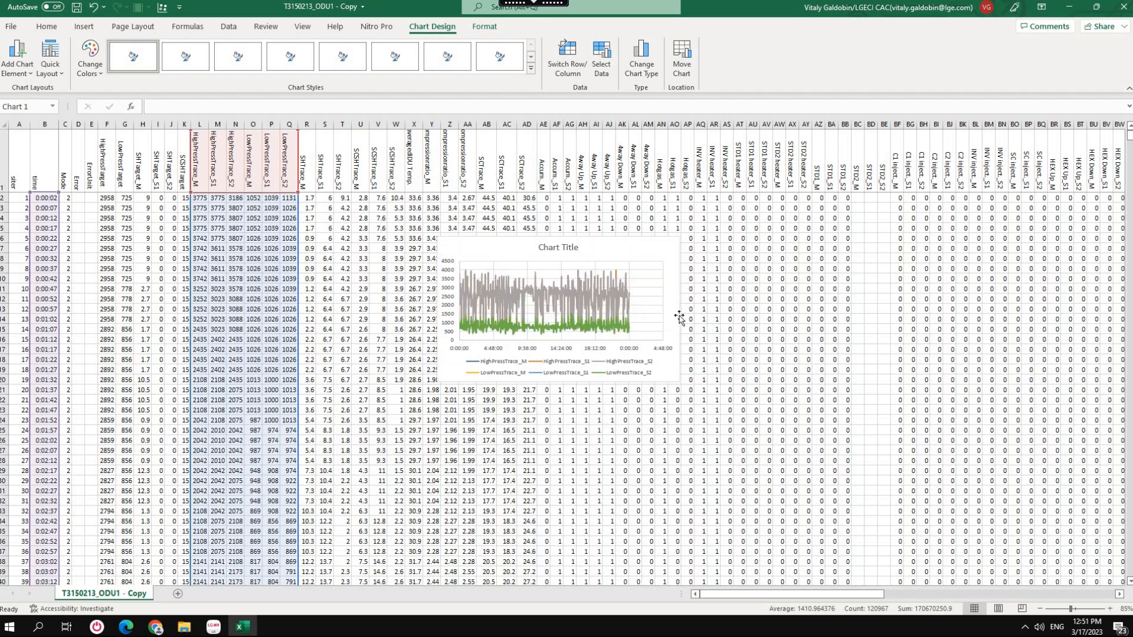
pyautogui.moveTo(681, 309); pyautogui.dragTo(1067, 312)
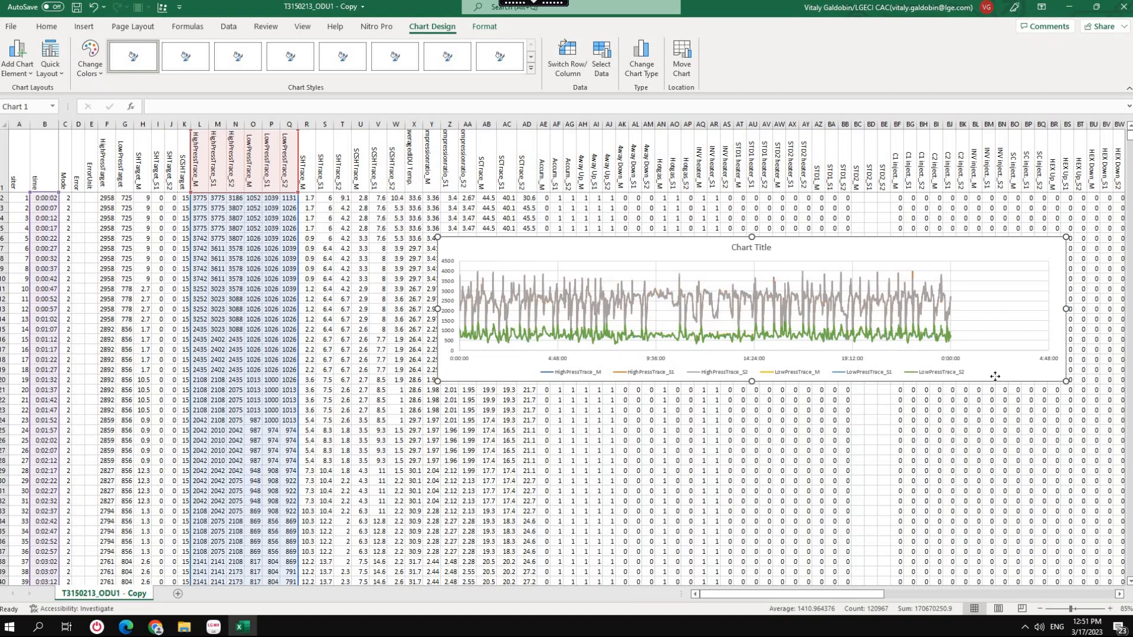
pyautogui.moveTo(976, 376); pyautogui.dragTo(1001, 412)
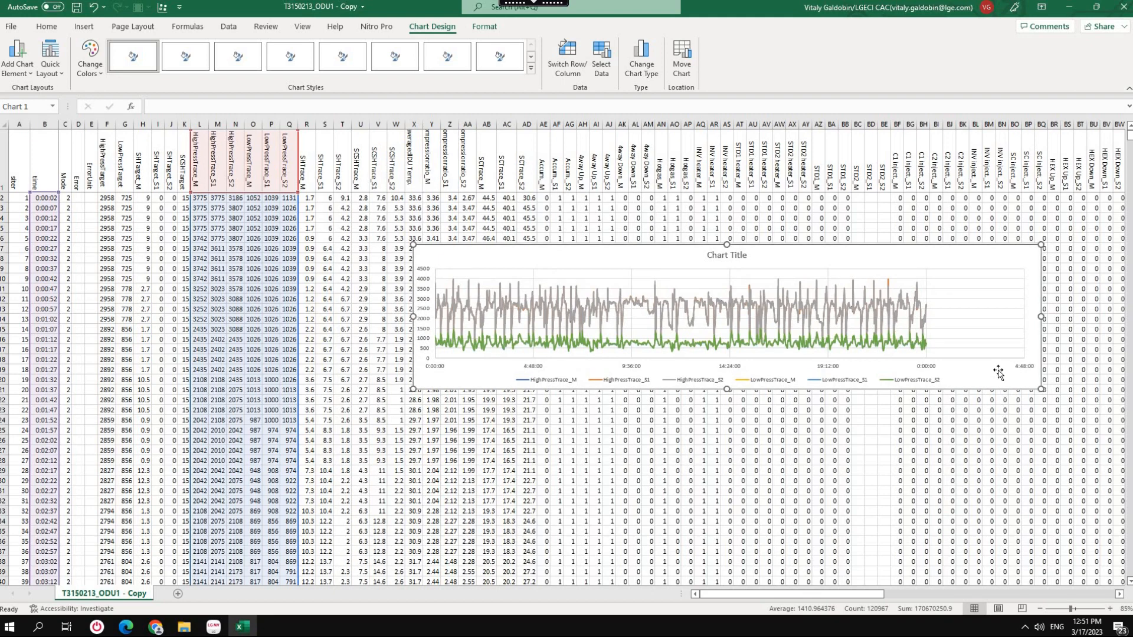
# Try several quick layouts on the pressure chart, including one without a title and one with axis titles and a side legend.
pyautogui.click(56, 73)
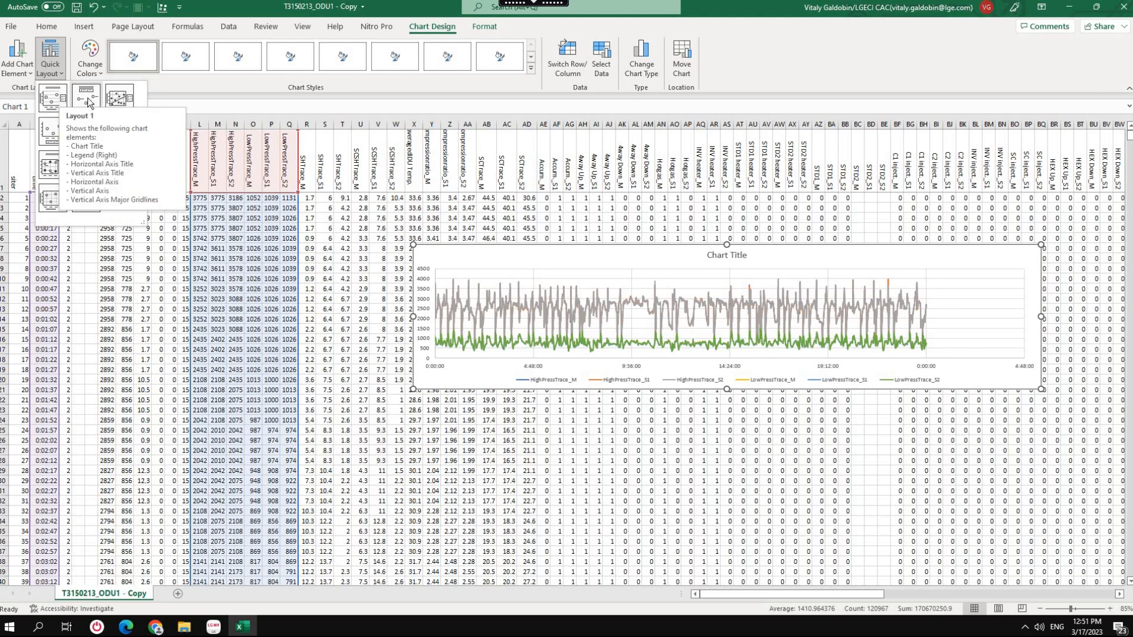
pyautogui.click(53, 133)
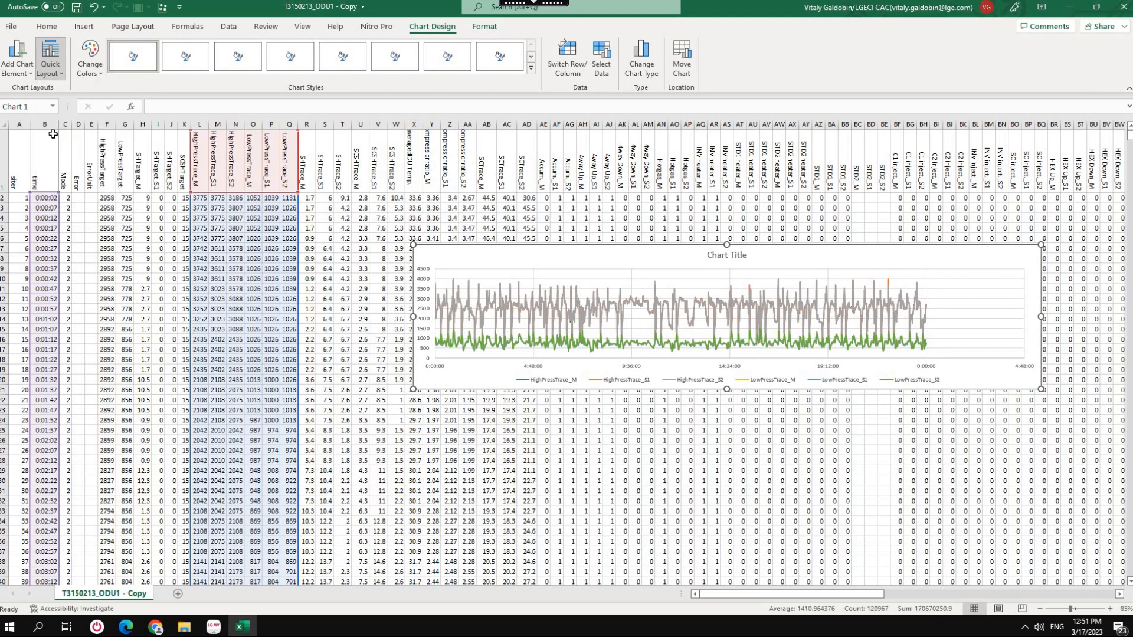
pyautogui.click(54, 69)
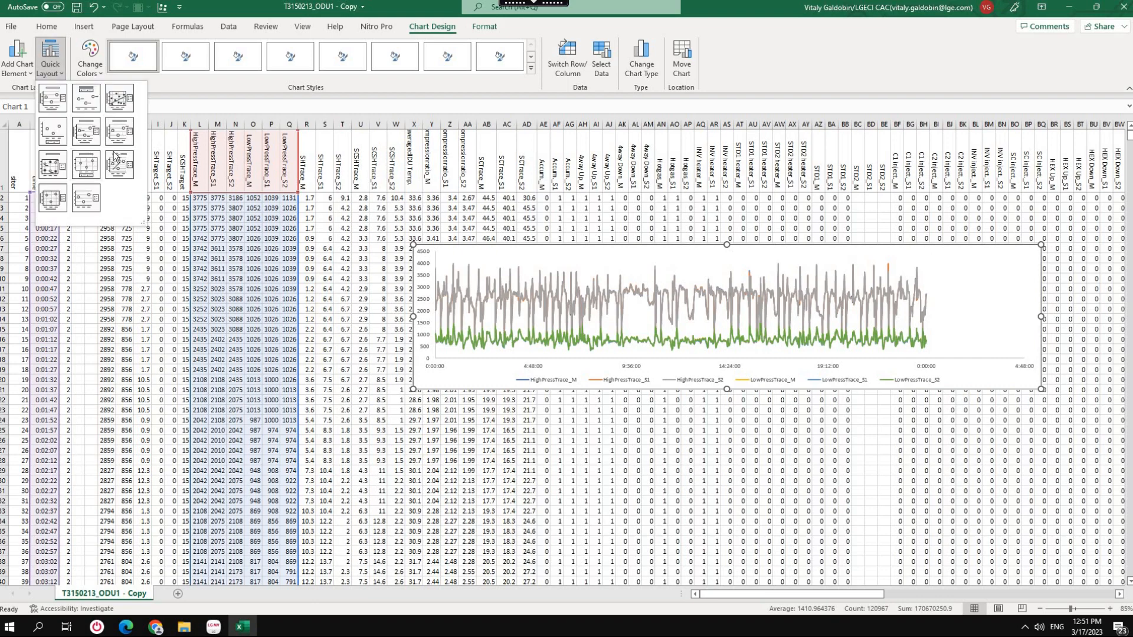
pyautogui.click(86, 166)
pyautogui.click(54, 66)
pyautogui.click(123, 138)
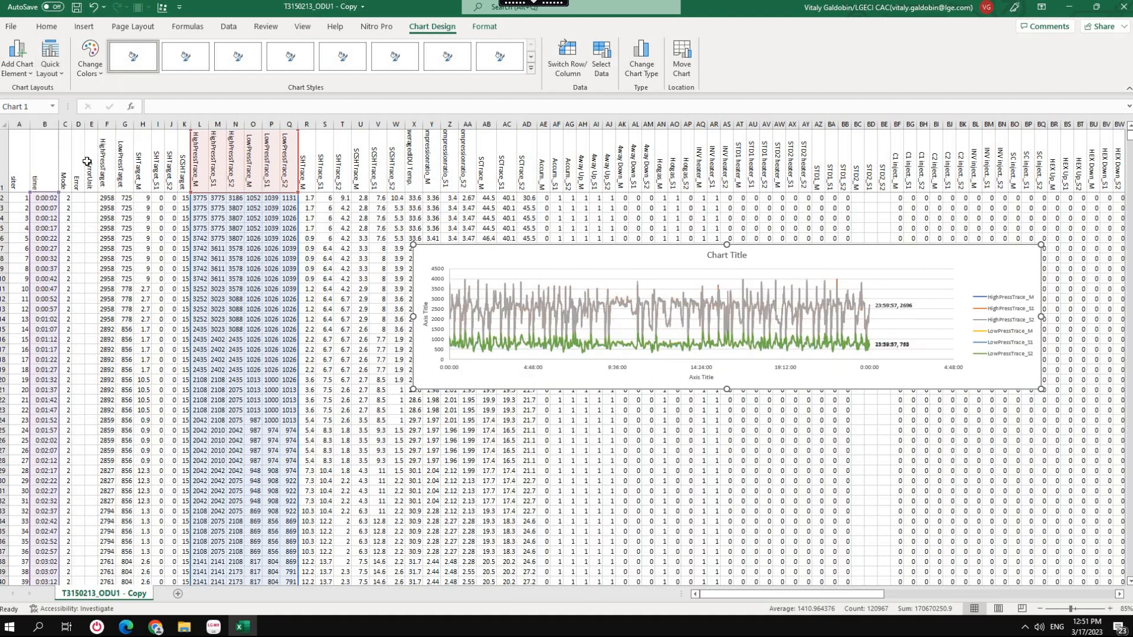
pyautogui.click(48, 77)
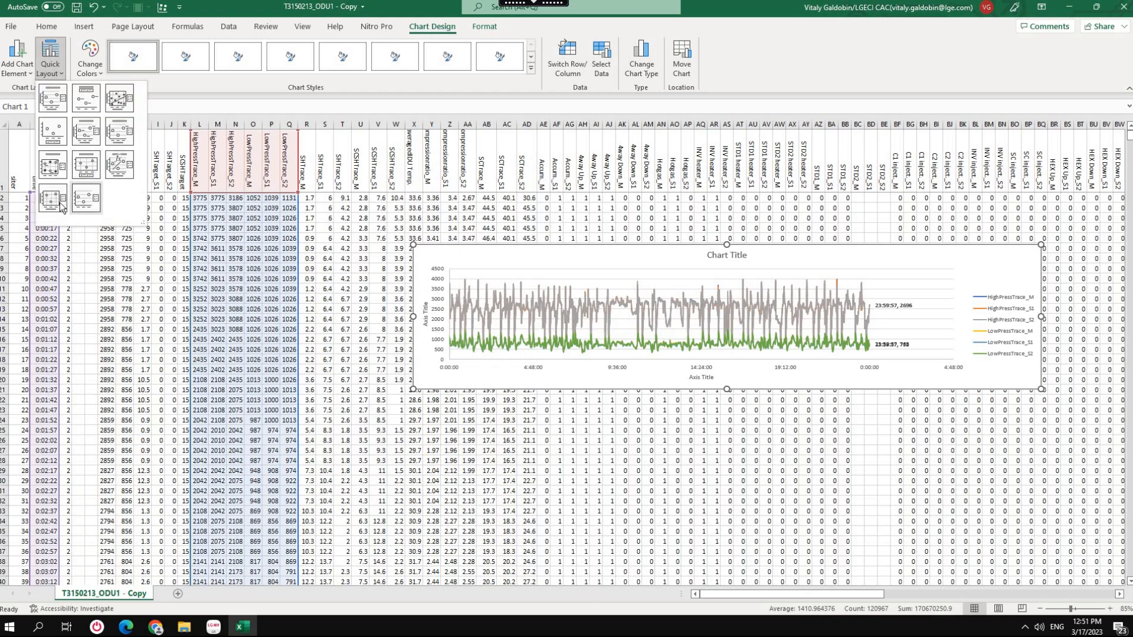
pyautogui.click(59, 203)
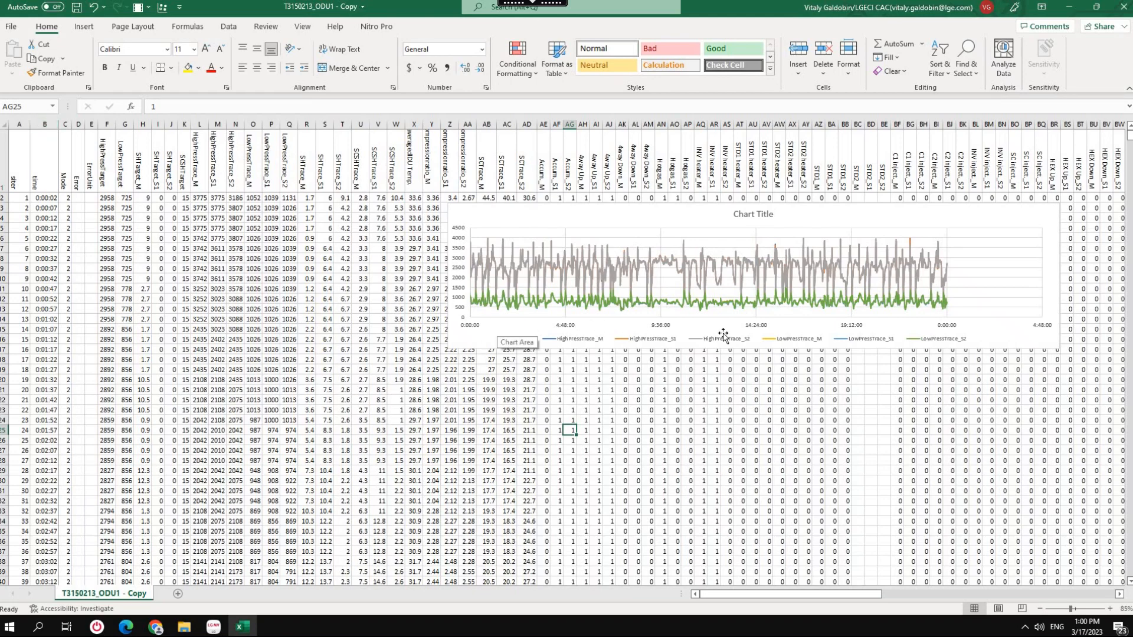
# Insert a new column before the time column and give it the header Minutes.
pyautogui.rightClick(43, 129)
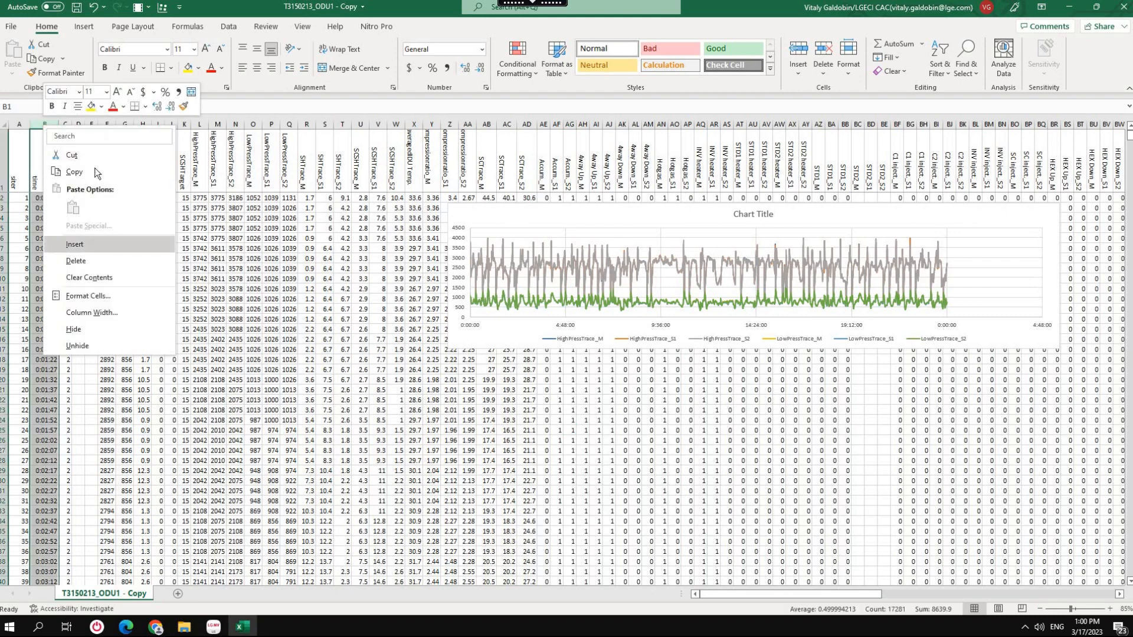
pyautogui.click(82, 243)
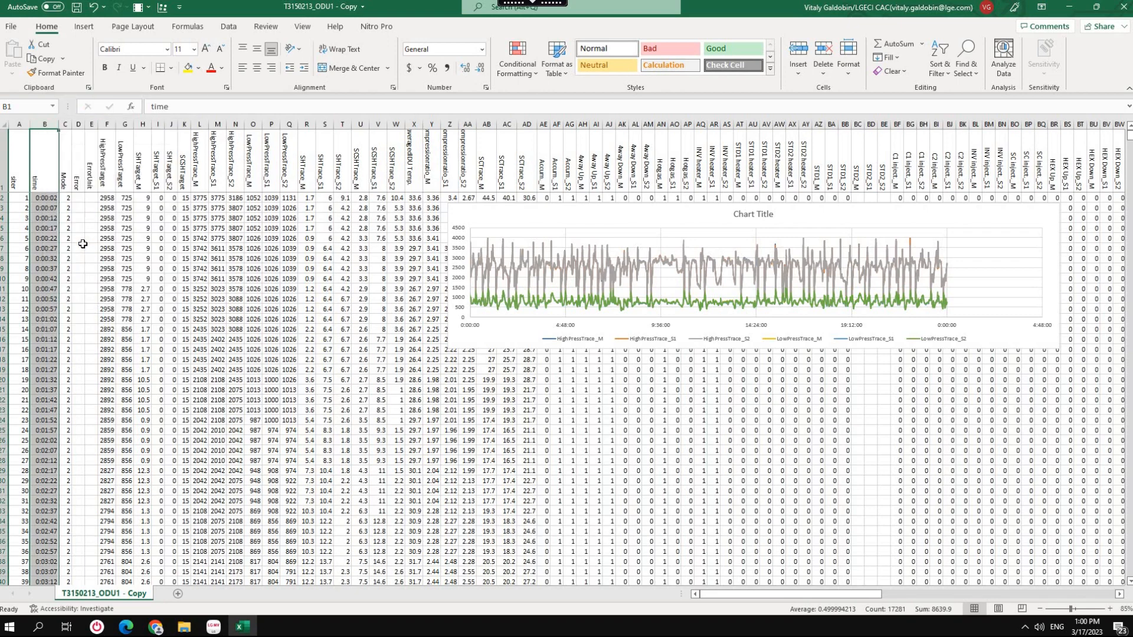
pyautogui.click(41, 177)
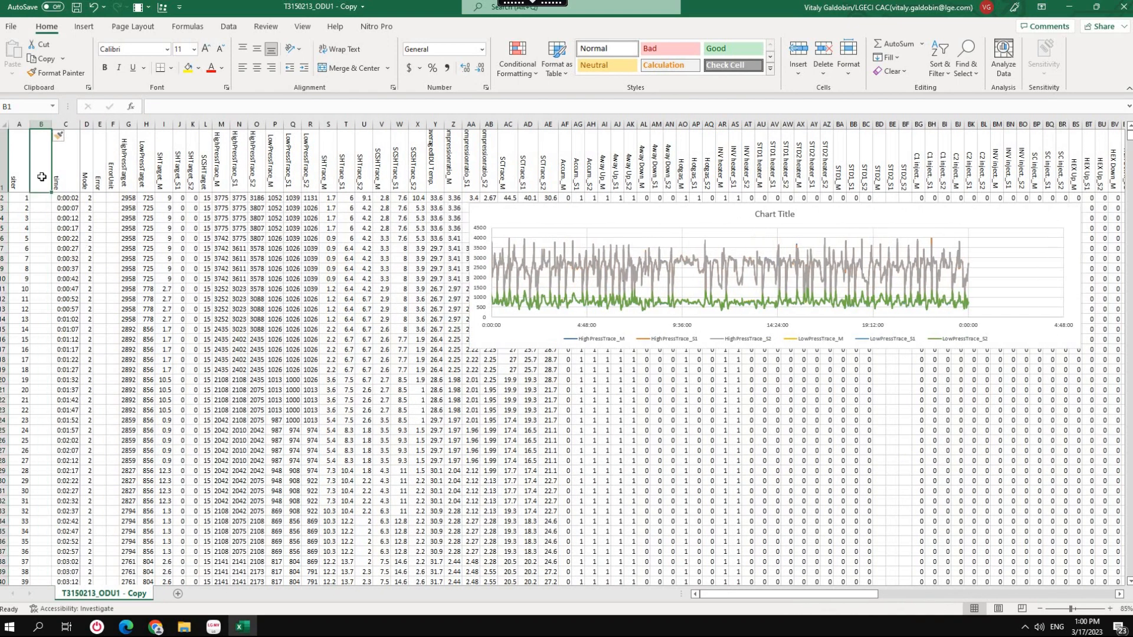
pyautogui.write('Minu')
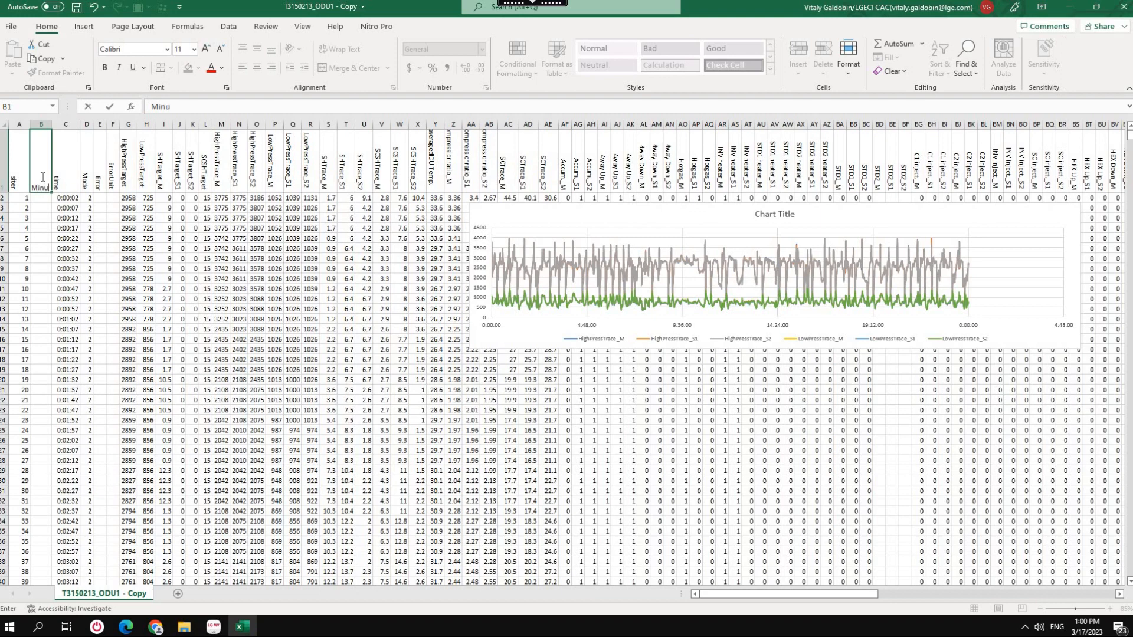
pyautogui.write('tes')
pyautogui.press('Return')
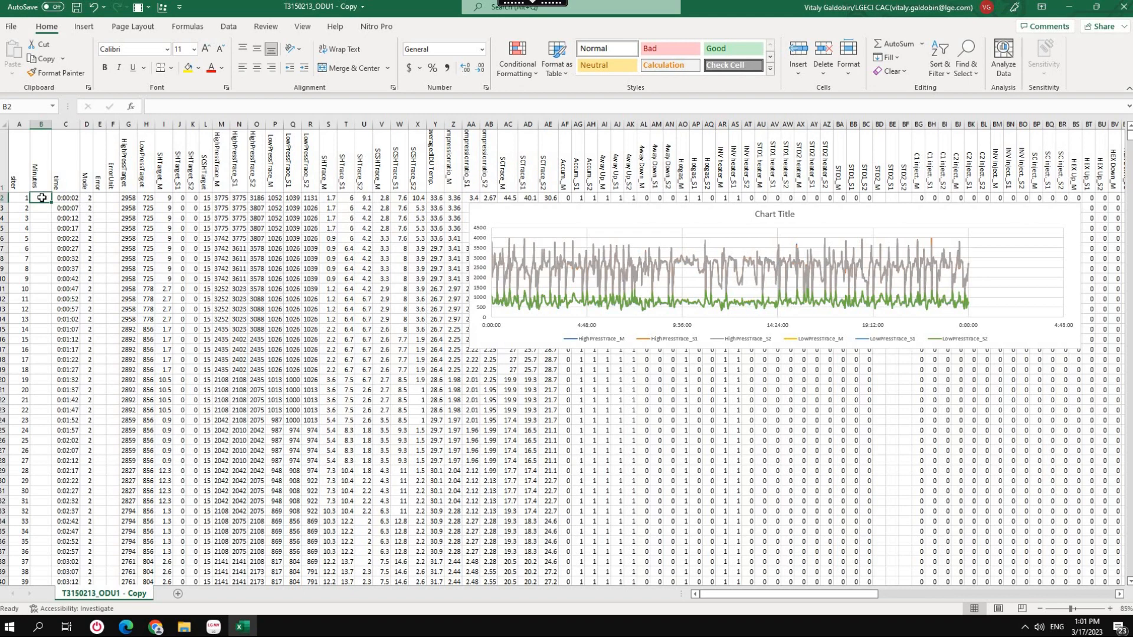
# Enter the formula =A2/12 in cell B2 and fill it down the whole Minutes column.
pyautogui.click(182, 108)
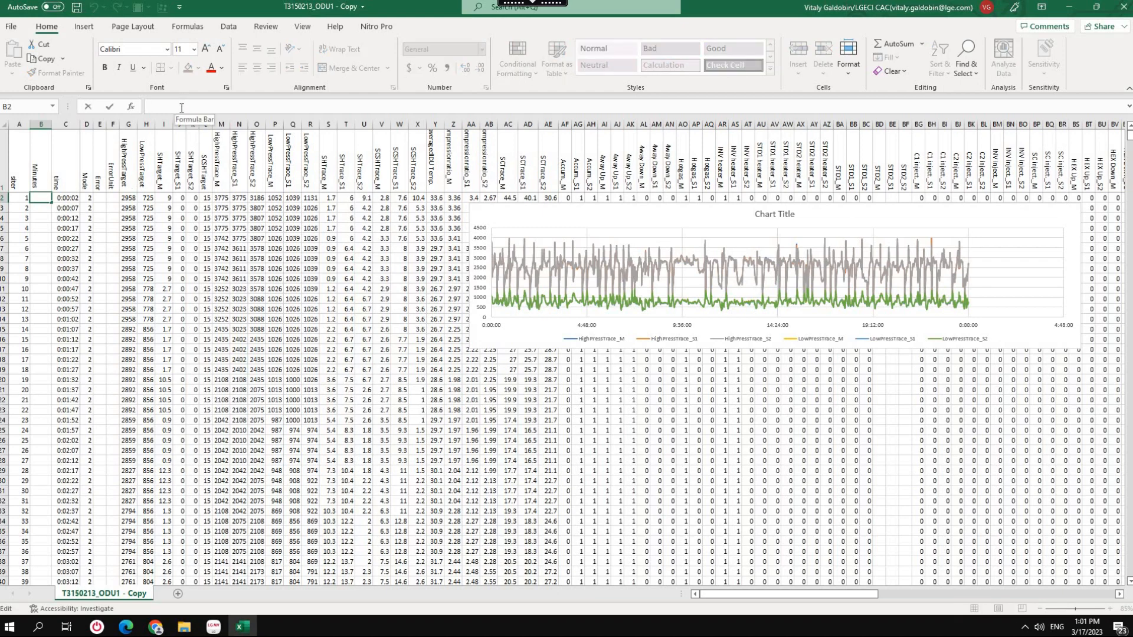
pyautogui.write('=')
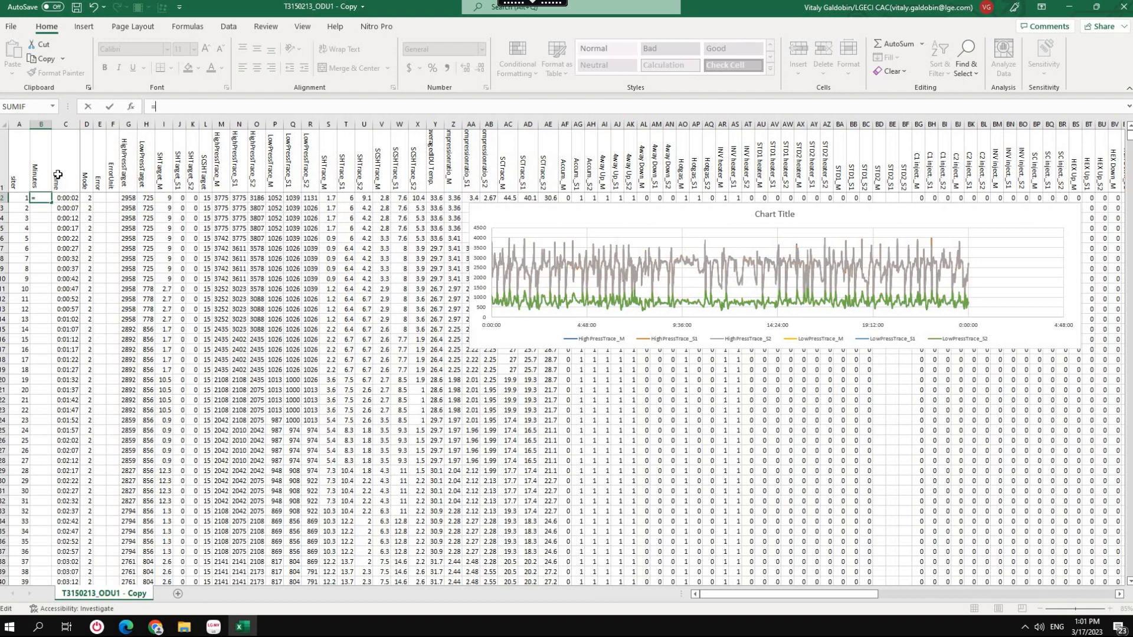
pyautogui.click(21, 198)
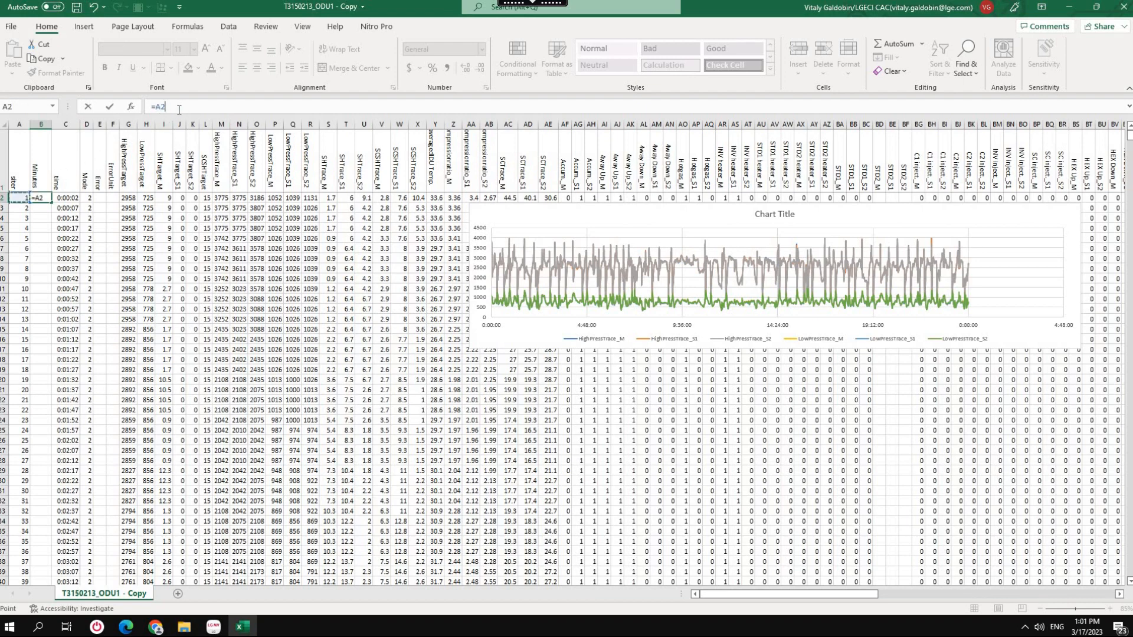
pyautogui.write('/12')
pyautogui.press('Return')
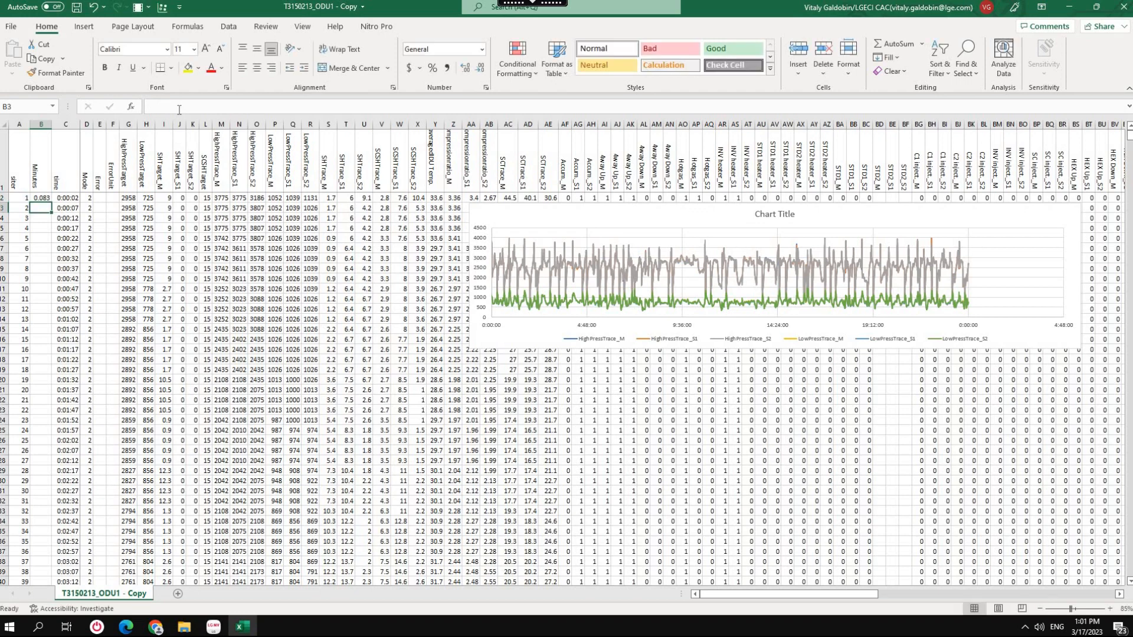
pyautogui.click(51, 198)
pyautogui.doubleClick(53, 203)
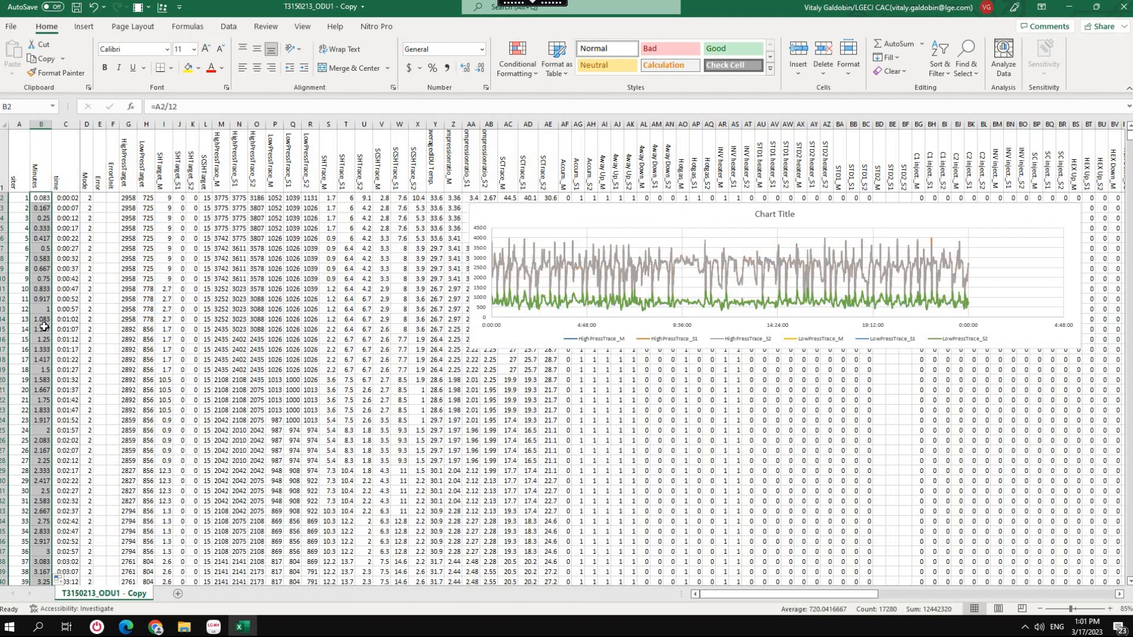
# Insert a Scatter with Smooth Lines chart from the Minutes column and columns M to R, placed below the first chart and widened to match it.
pyautogui.click(44, 124)
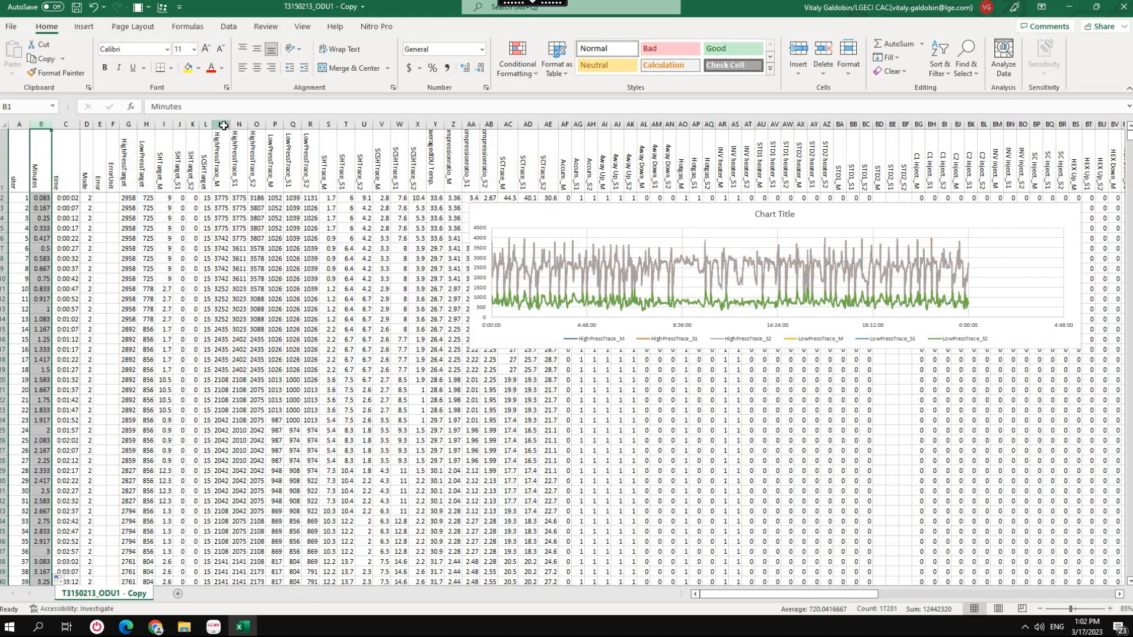
pyautogui.moveTo(222, 124); pyautogui.dragTo(310, 139)
pyautogui.click(162, 7)
pyautogui.click(556, 187)
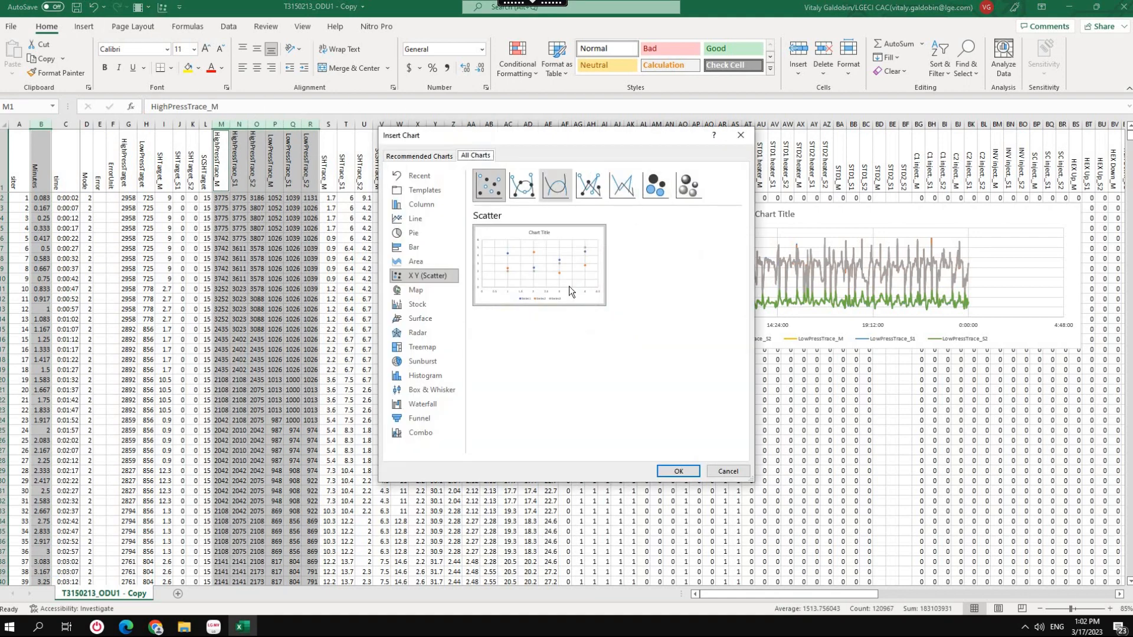
pyautogui.click(684, 472)
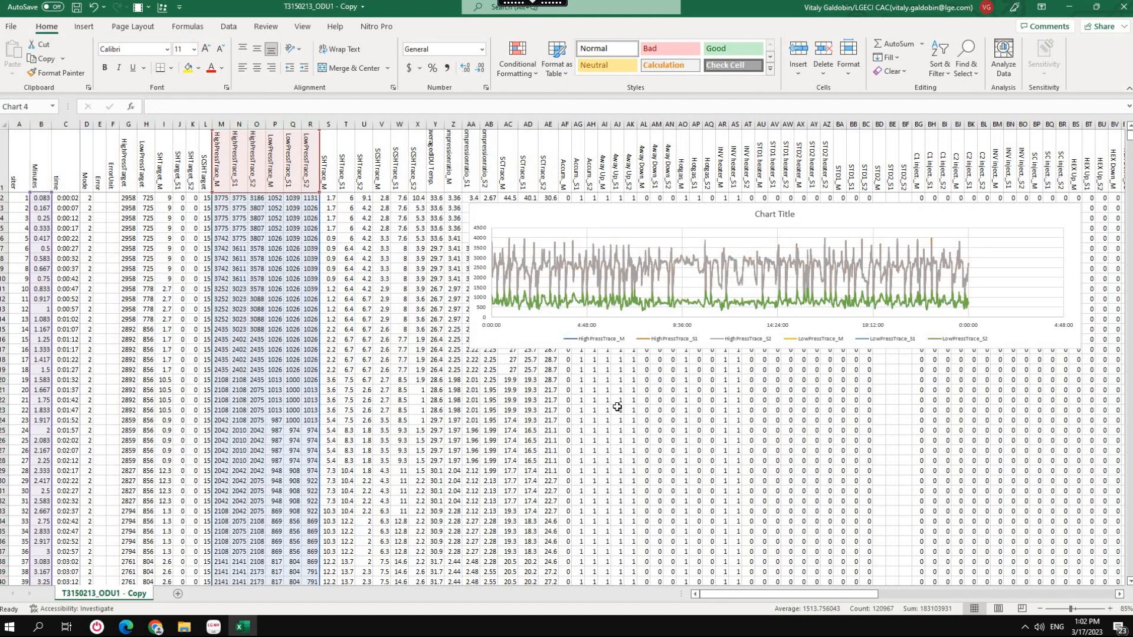
pyautogui.moveTo(573, 349); pyautogui.dragTo(643, 367)
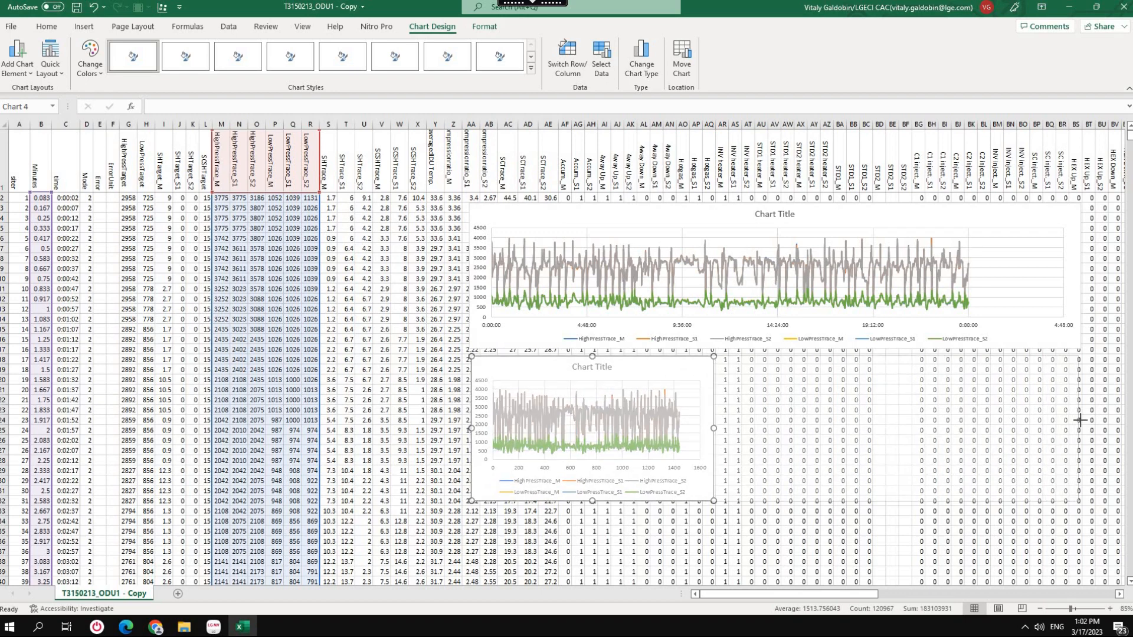
pyautogui.moveTo(1081, 420); pyautogui.dragTo(1079, 422)
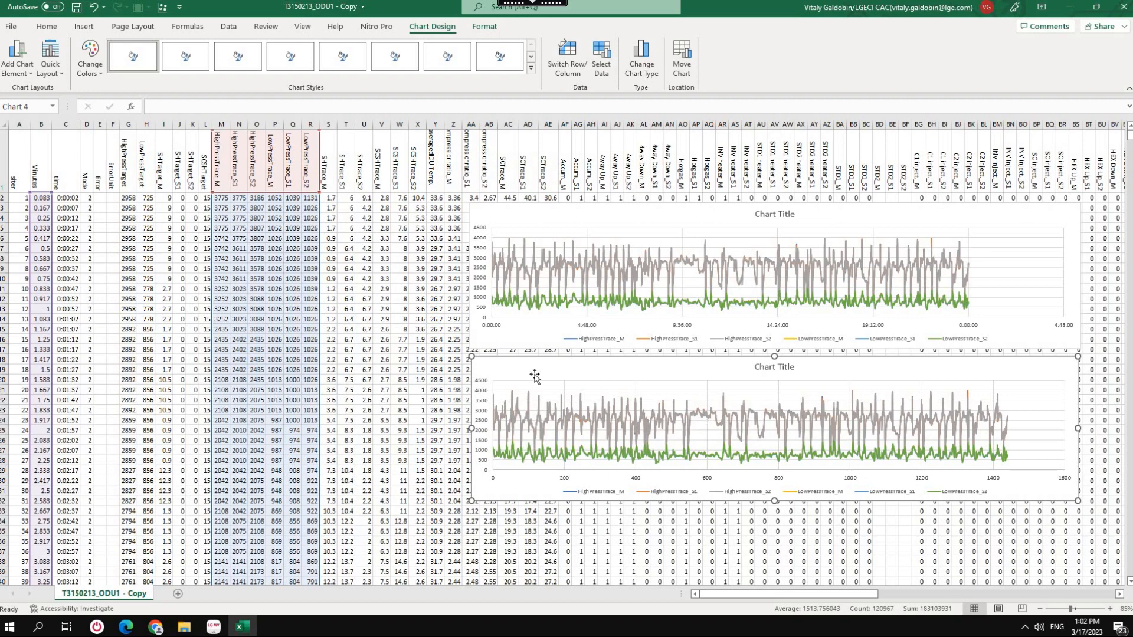
# Add a new worksheet and name it Pressures.
pyautogui.click(178, 594)
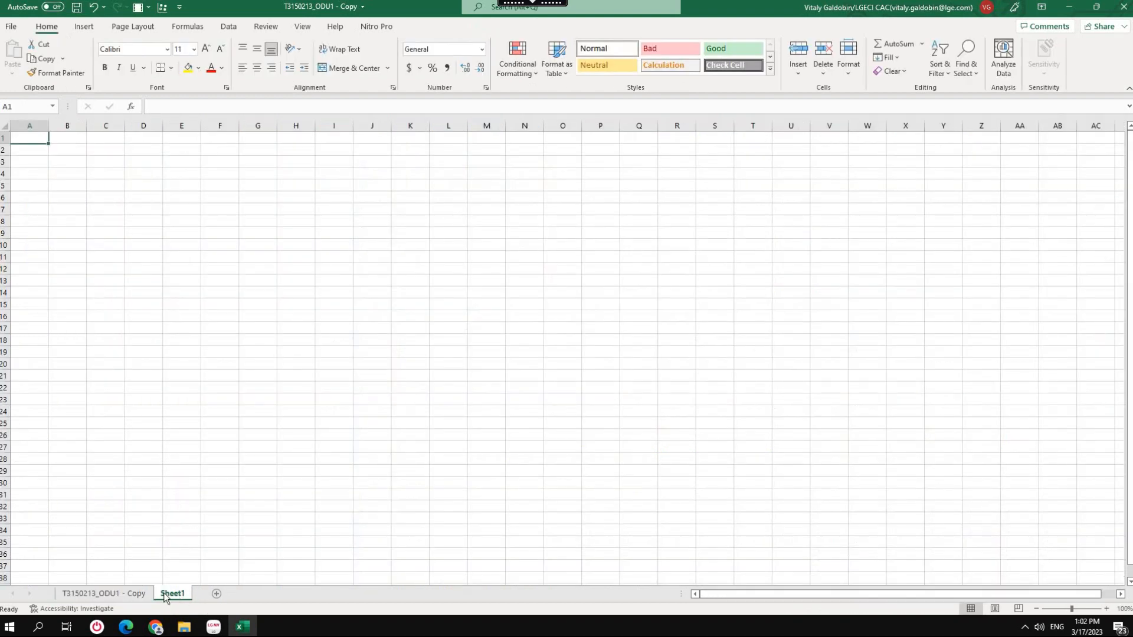
pyautogui.doubleClick(177, 594)
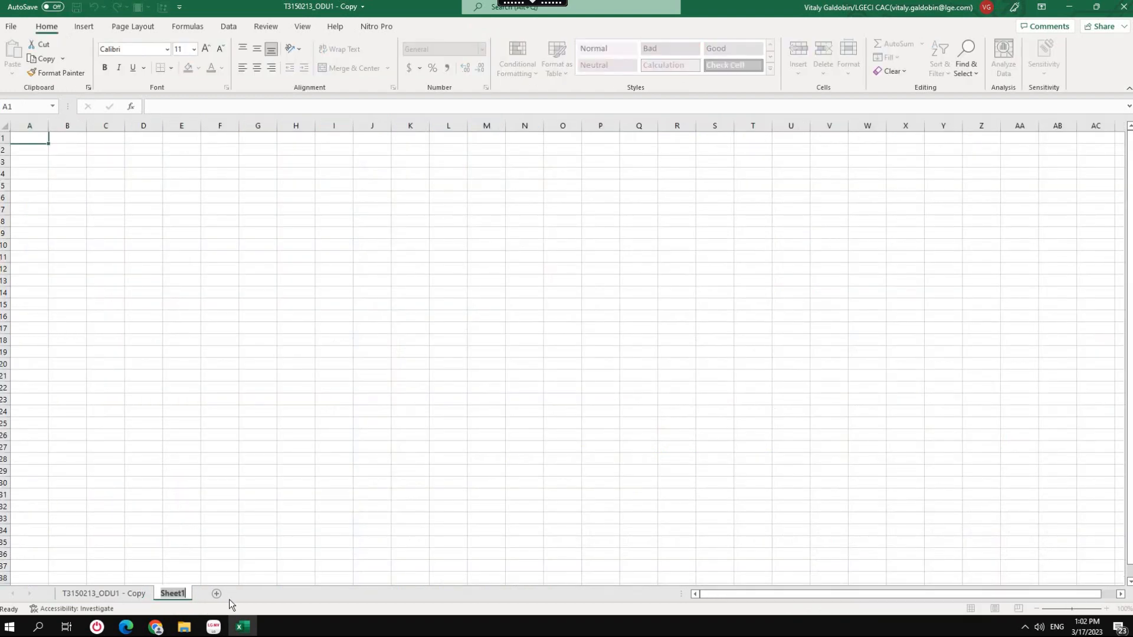
pyautogui.write('Pressures')
pyautogui.press('Return')
# Cut both pressure charts from the T3150213_ODU1 - Copy sheet and paste them at cell A1 of the Pressures sheet.
pyautogui.click(115, 592)
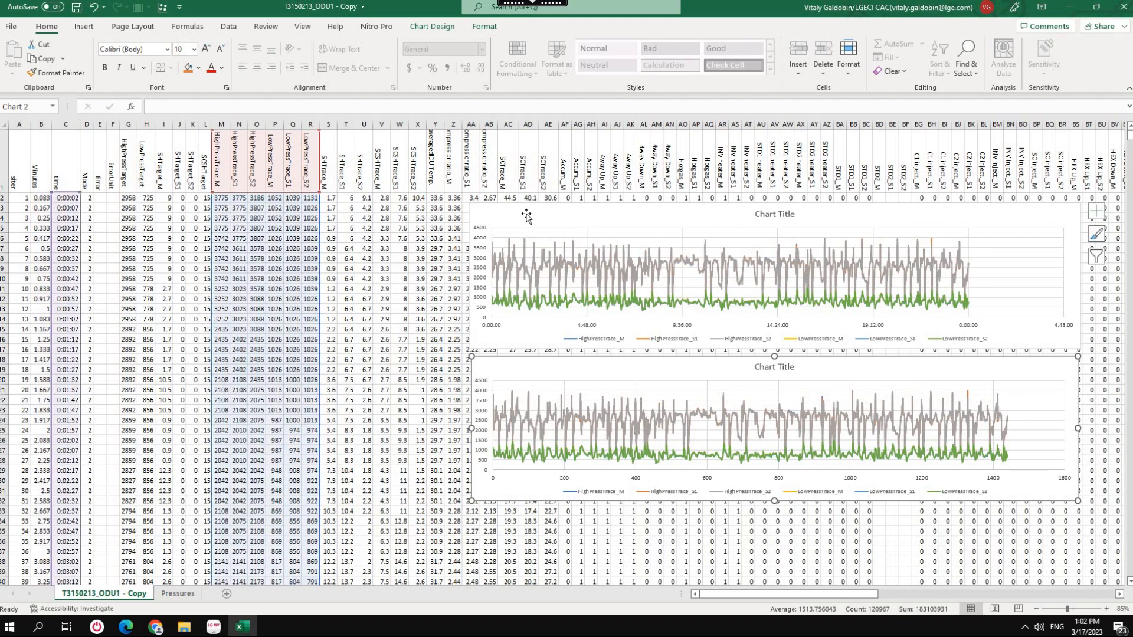
pyautogui.click(525, 216)
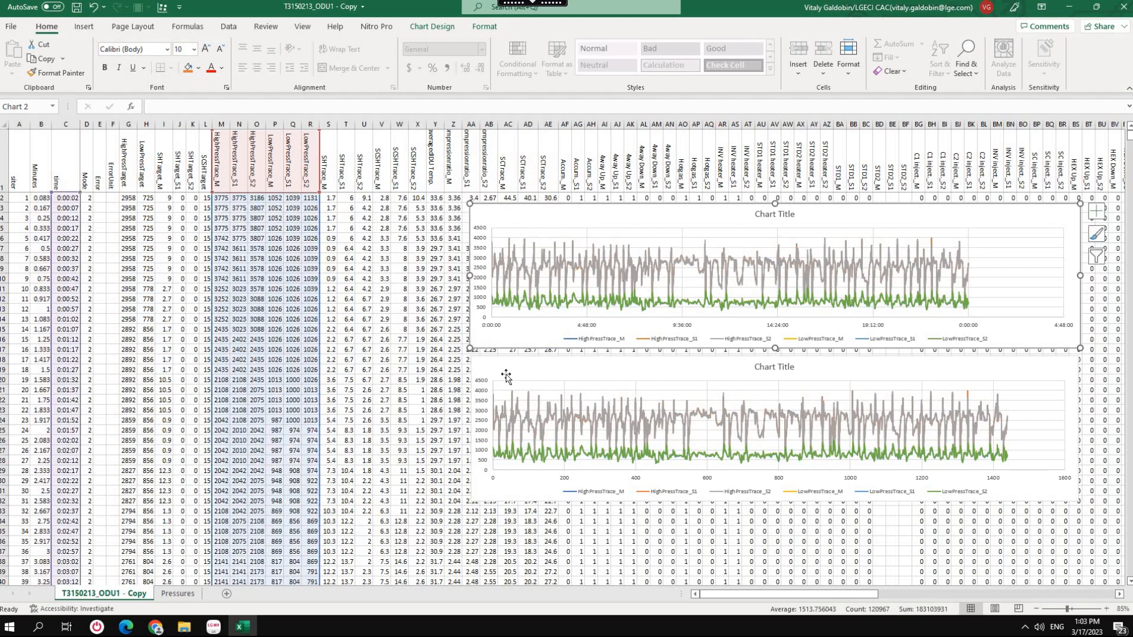
pyautogui.press('ctrl')
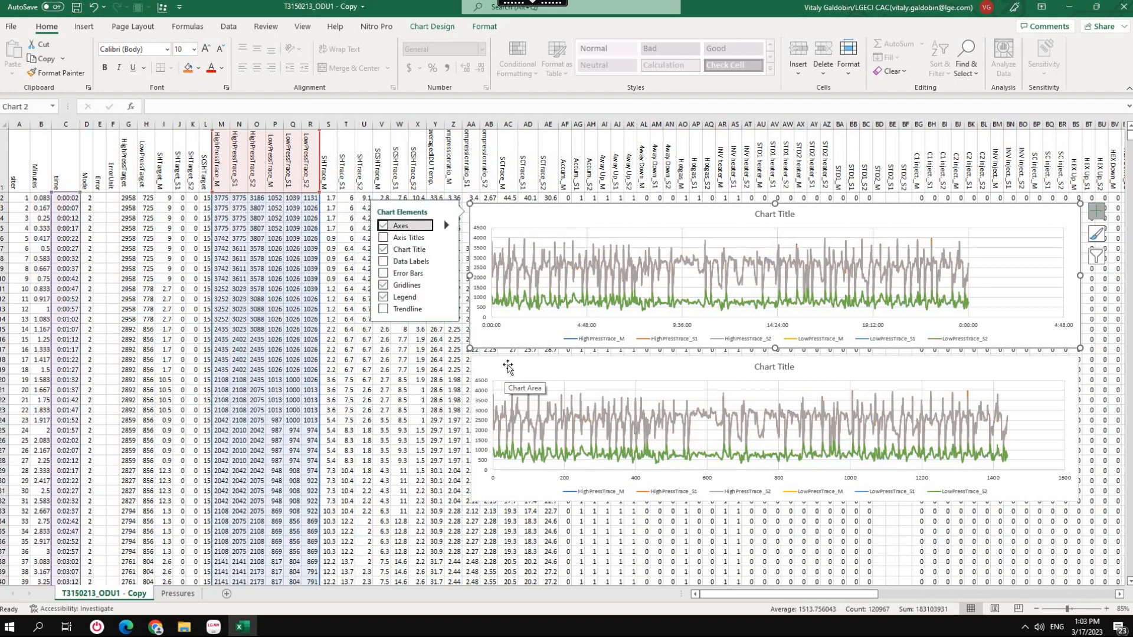
pyautogui.press('Escape')
pyautogui.click(506, 358)
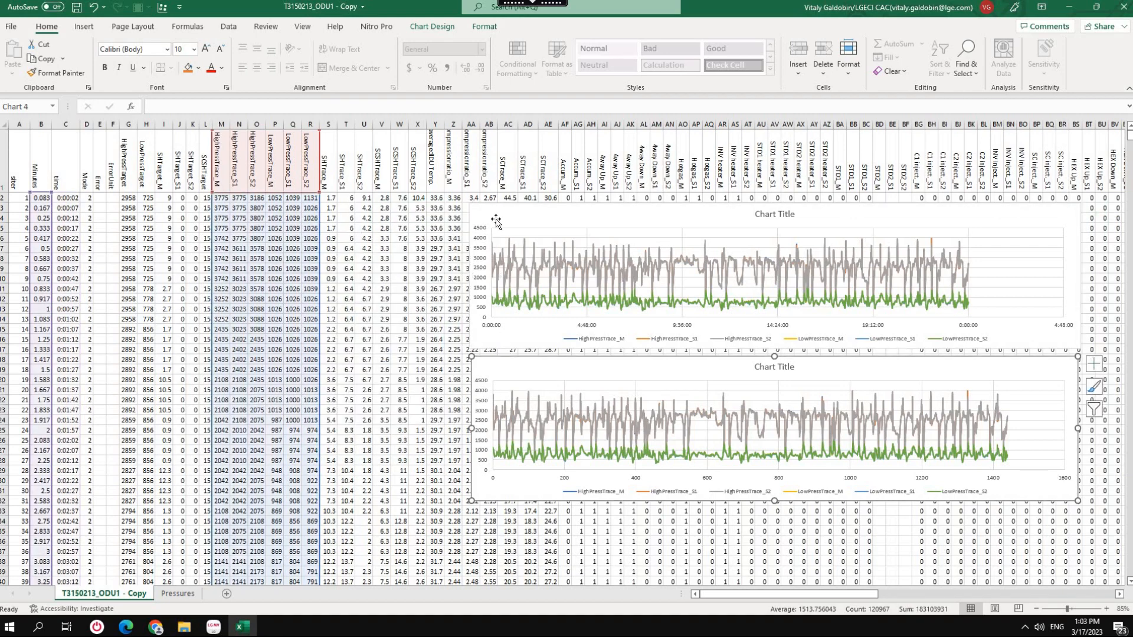
pyautogui.keyDown('ctrl'); pyautogui.click(495, 210); pyautogui.keyUp('ctrl')
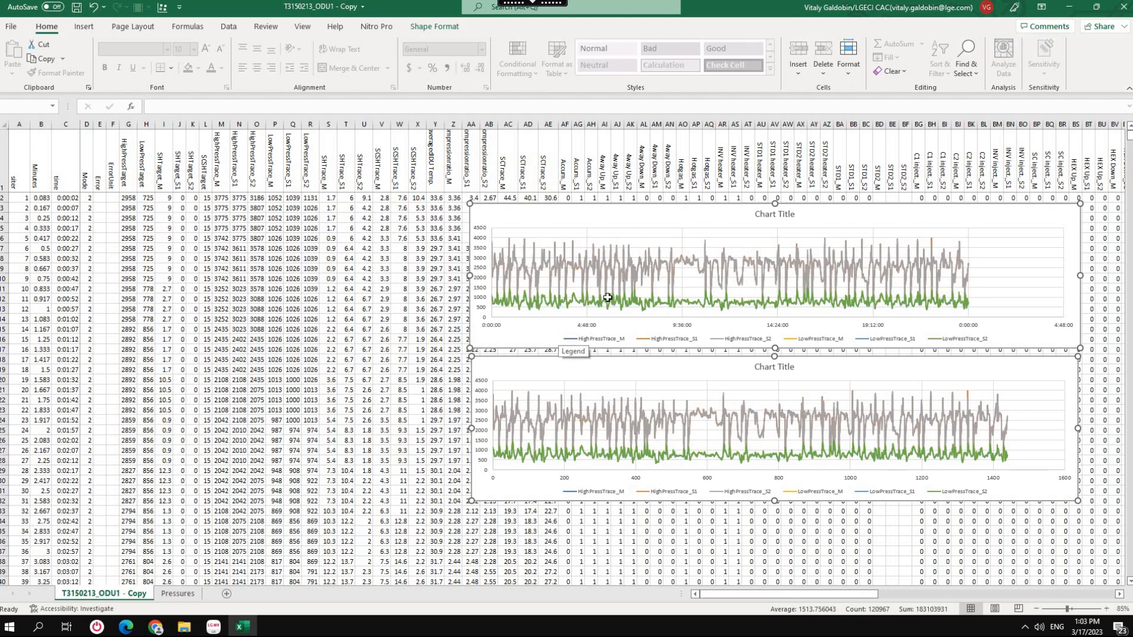
pyautogui.press('Delete')
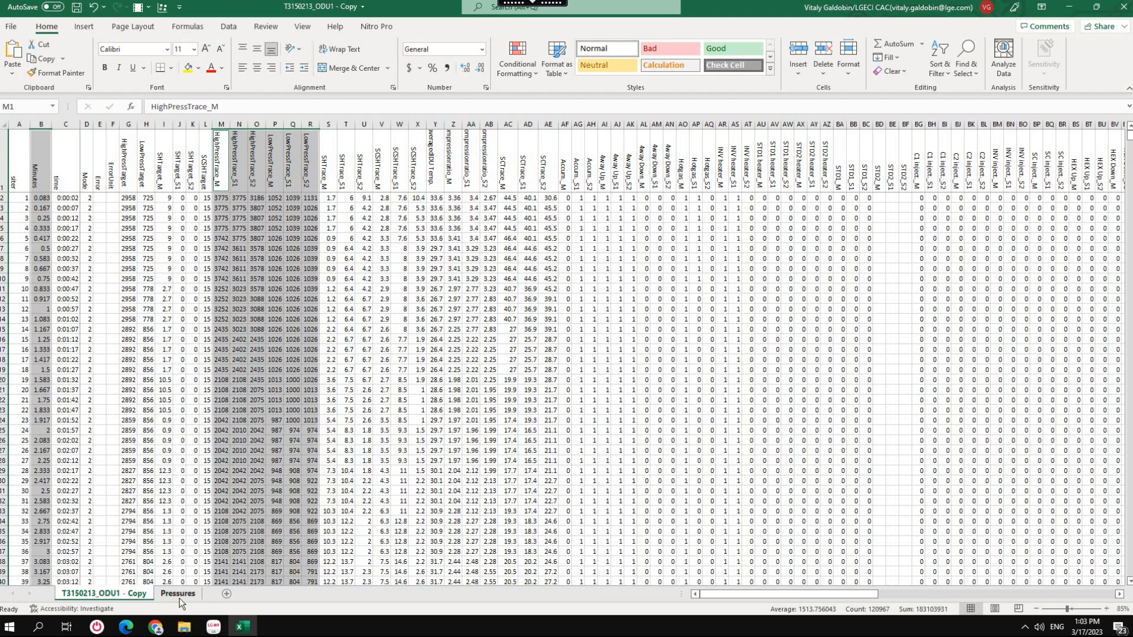
pyautogui.click(178, 594)
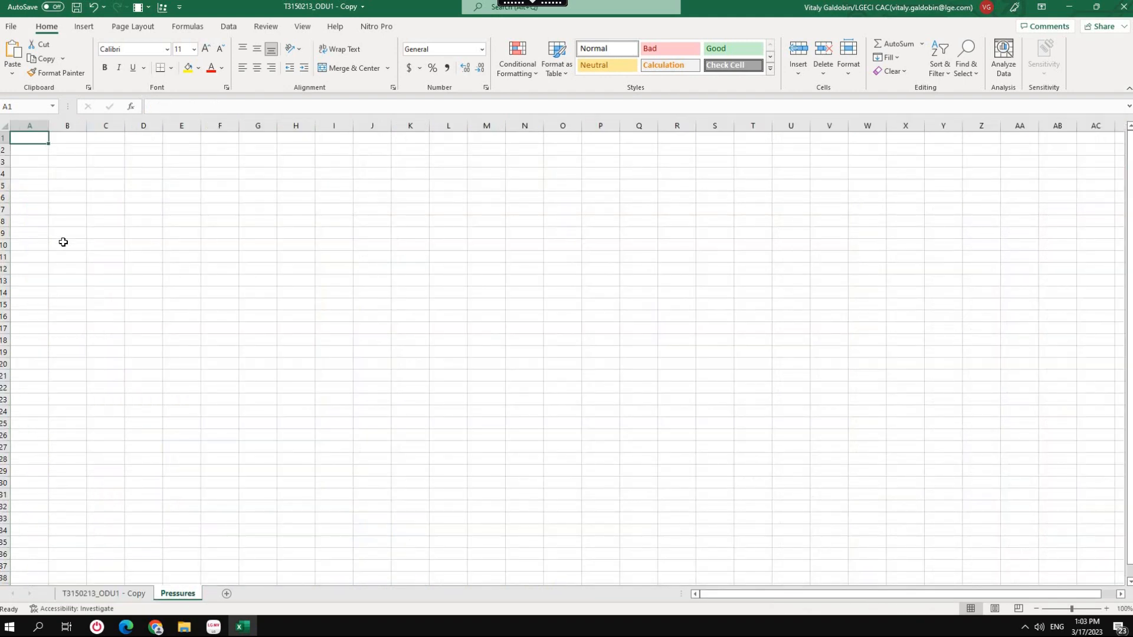
pyautogui.hotkey('ctrl', 'v')
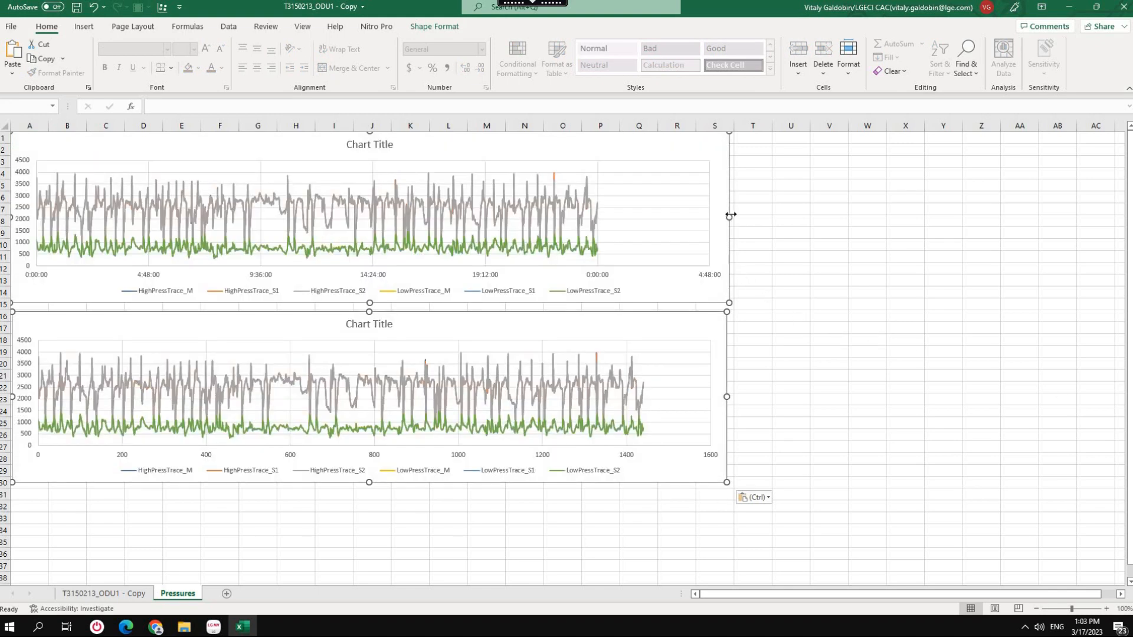
# Widen both pressure charts together to about column Y, and extend the lower chart to line up with the upper one.
pyautogui.moveTo(728, 217); pyautogui.dragTo(963, 395)
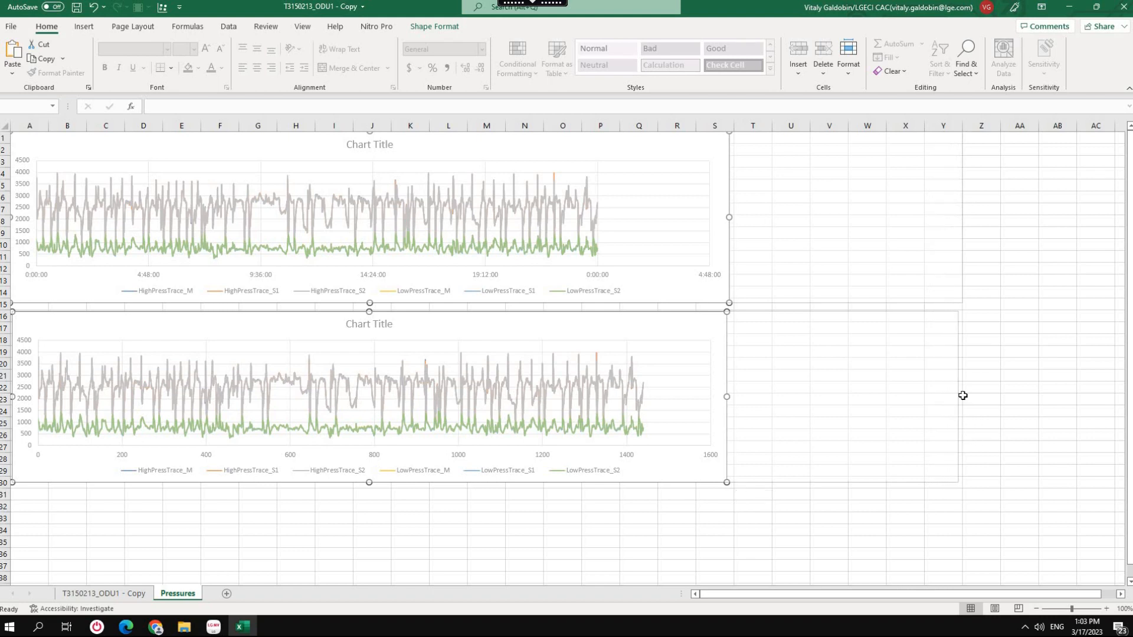
pyautogui.click(1006, 399)
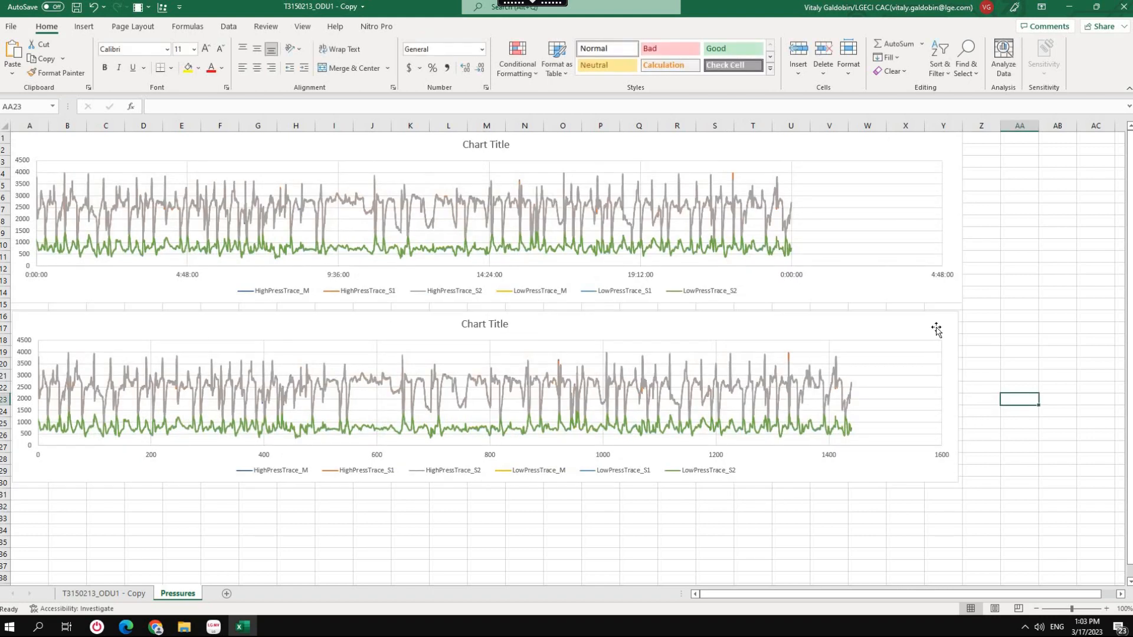
pyautogui.click(963, 388)
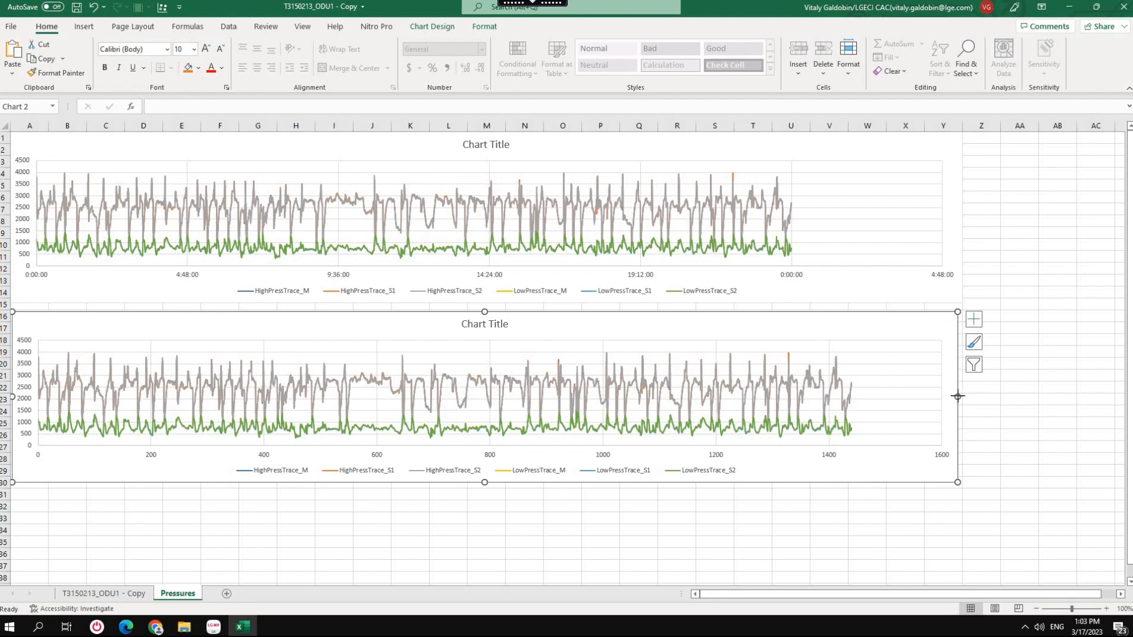
pyautogui.moveTo(958, 396); pyautogui.dragTo(962, 395)
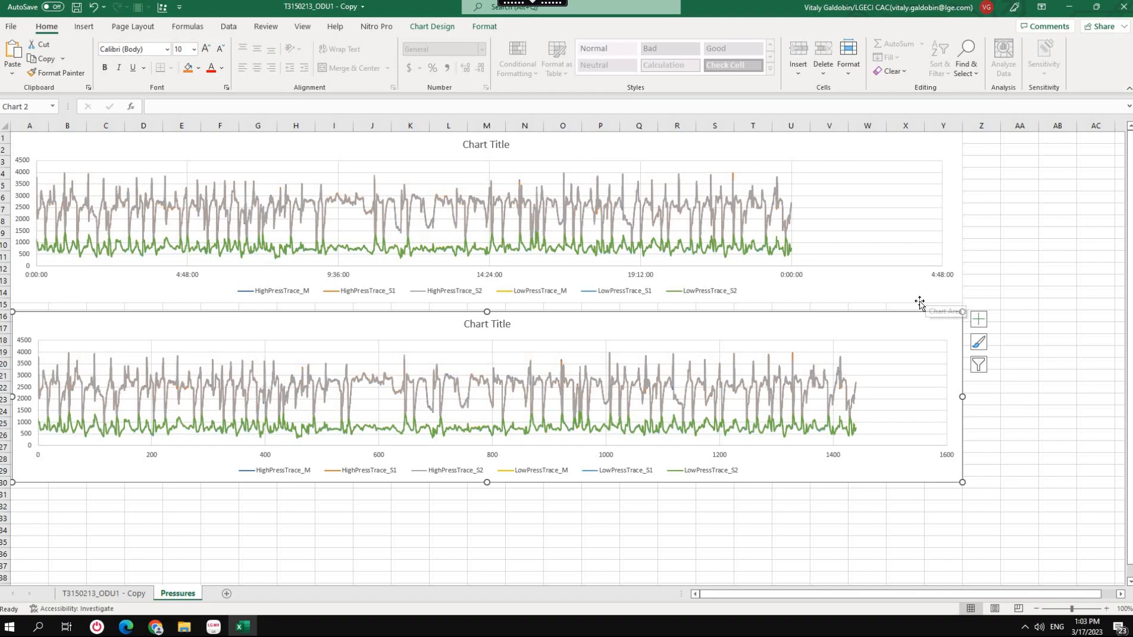
# Return to the data sheet, jump down the Error column to its first entry and examine the rows around it.
pyautogui.hotkey('ctrl', 'pageup')
pyautogui.click(99, 197)
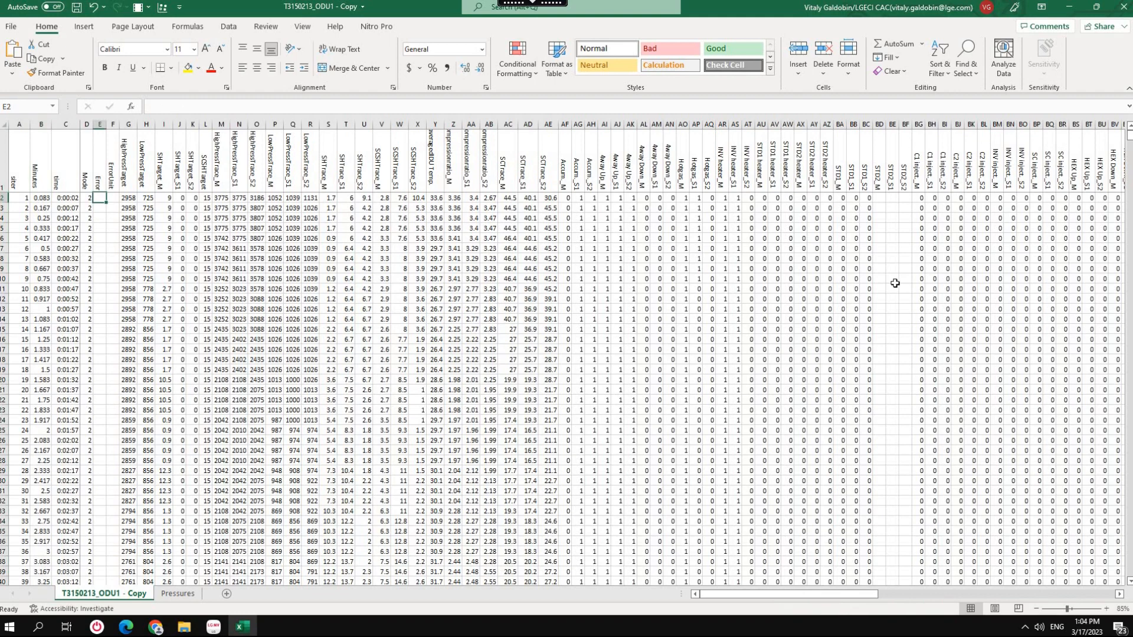
pyautogui.hotkey('ctrl', 'shift', 'Down')
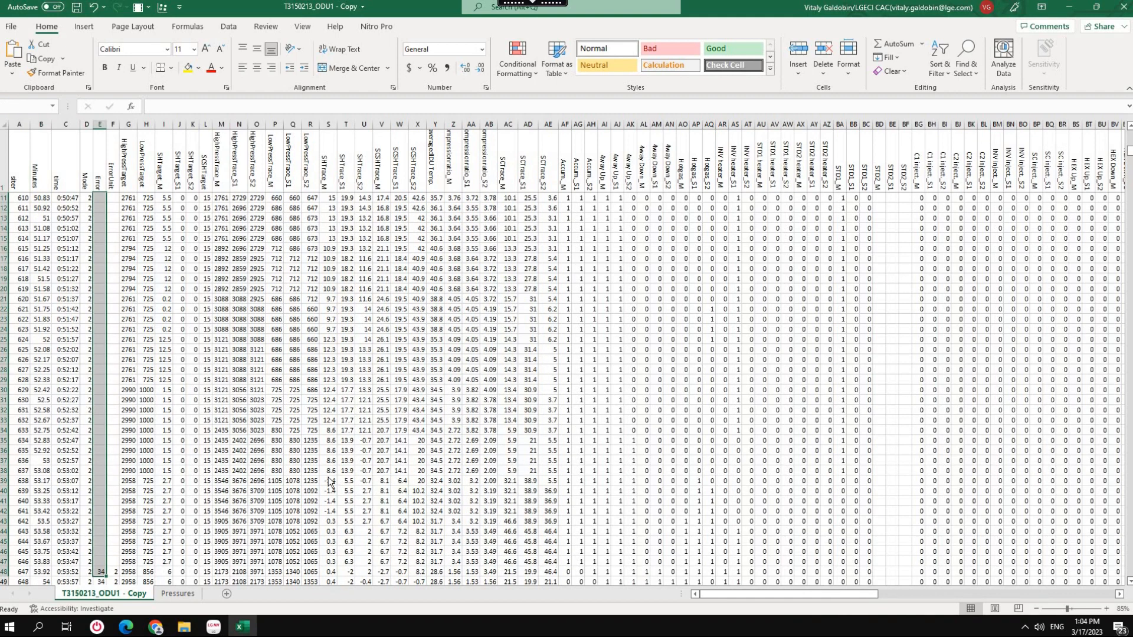
pyautogui.scroll(-4, 135, 459)
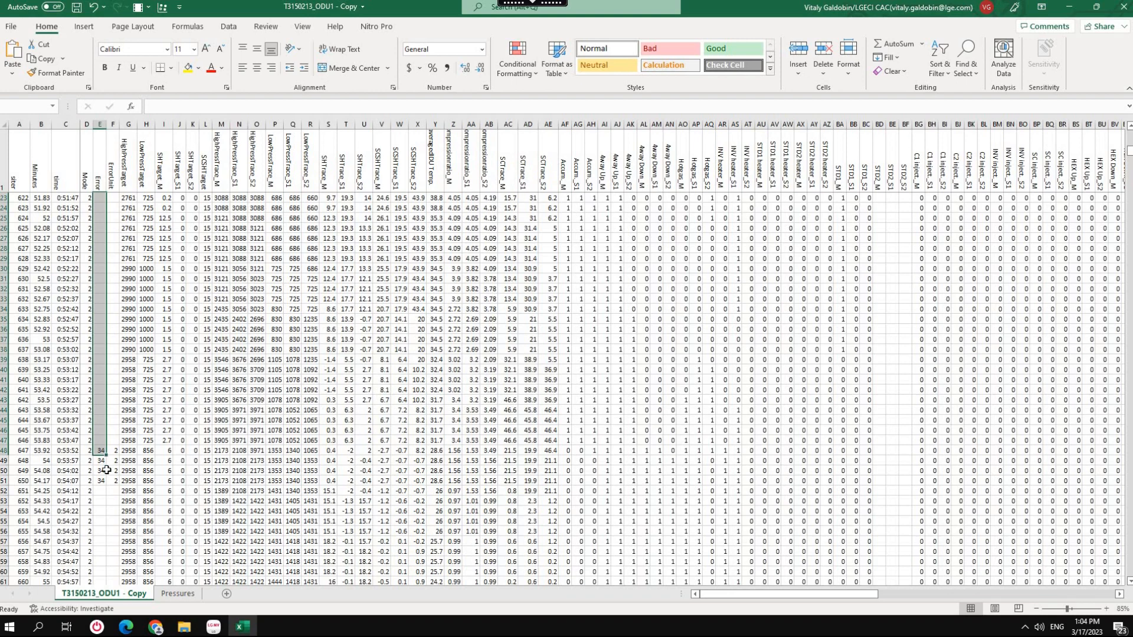
pyautogui.click(103, 501)
pyautogui.scroll(-4, 102, 459)
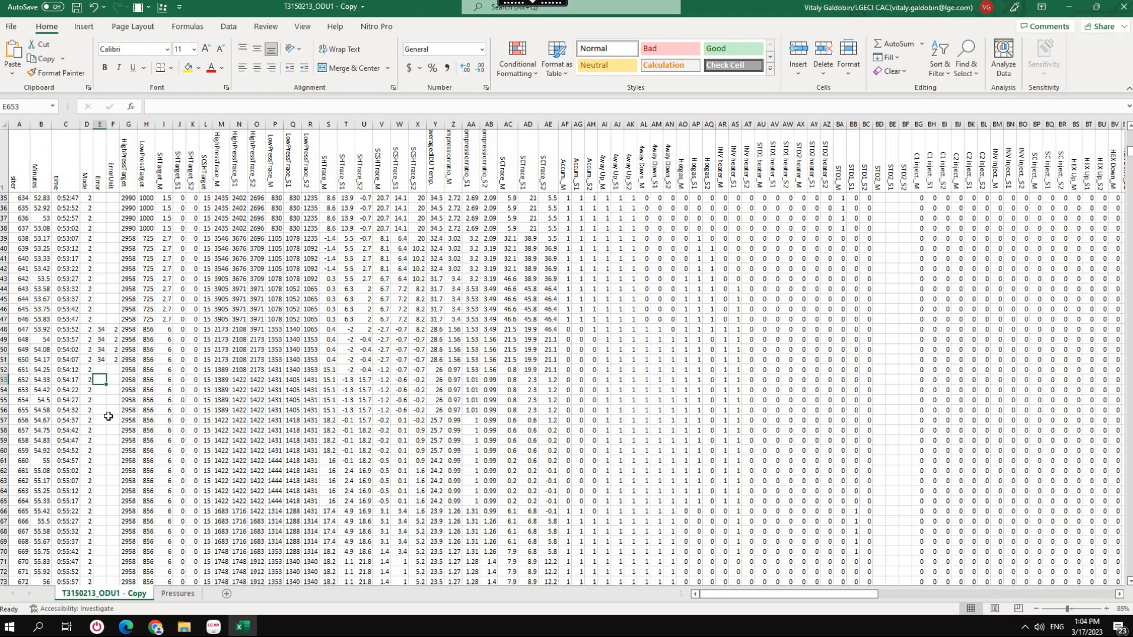
pyautogui.scroll(-1, 108, 417)
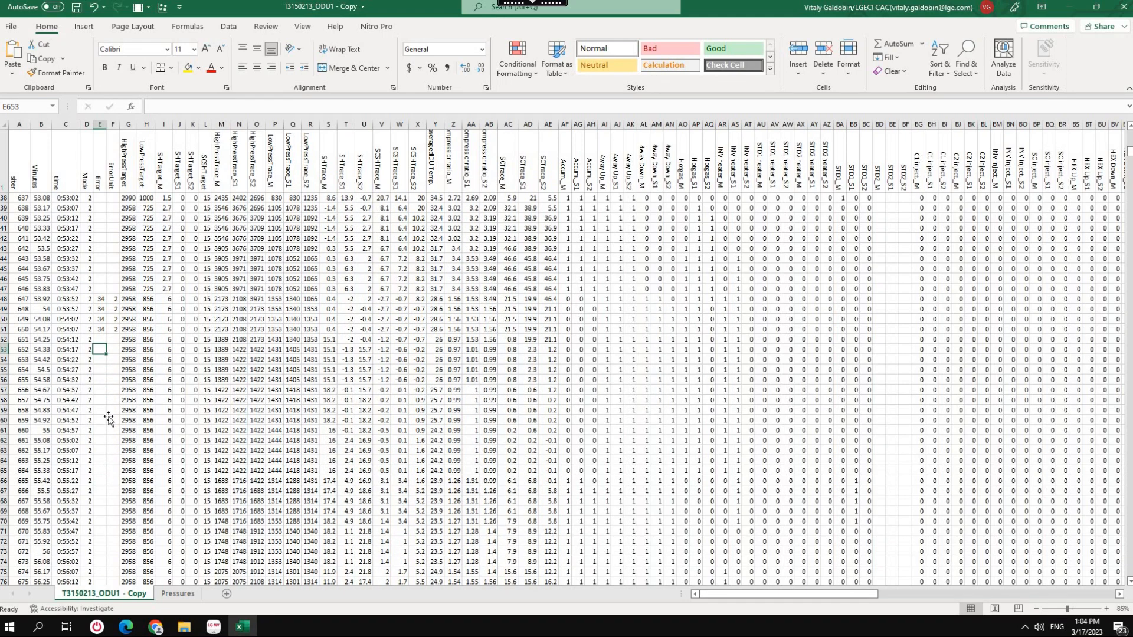
# Return to the start of the data and select the Minutes and Error columns together.
pyautogui.hotkey('ctrl', 'shift', 'Down')
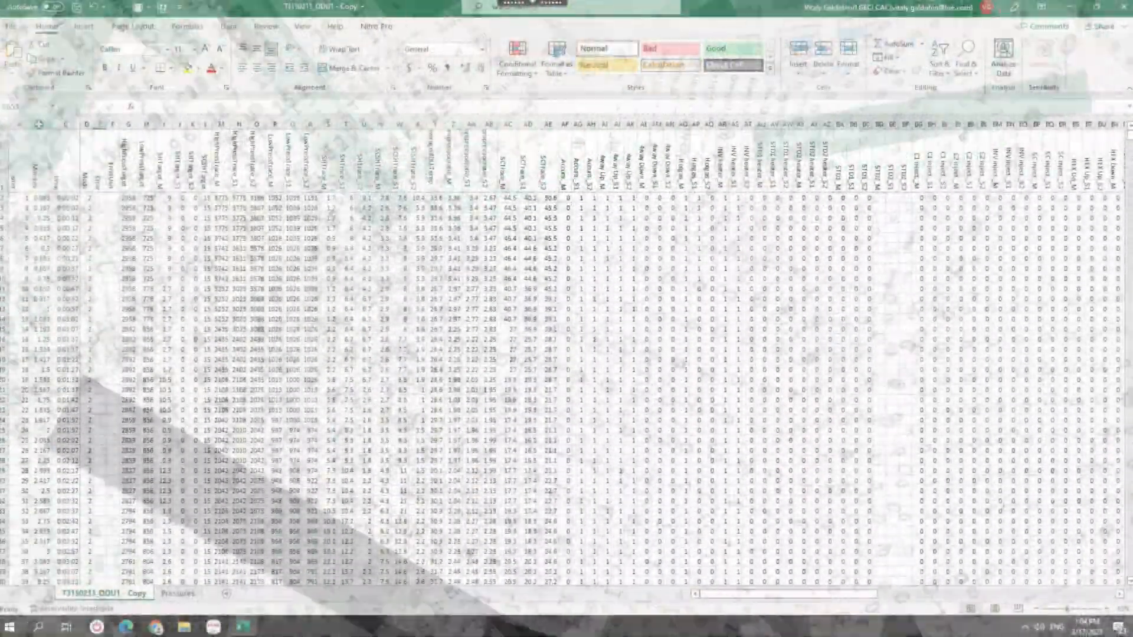
pyautogui.click(41, 124)
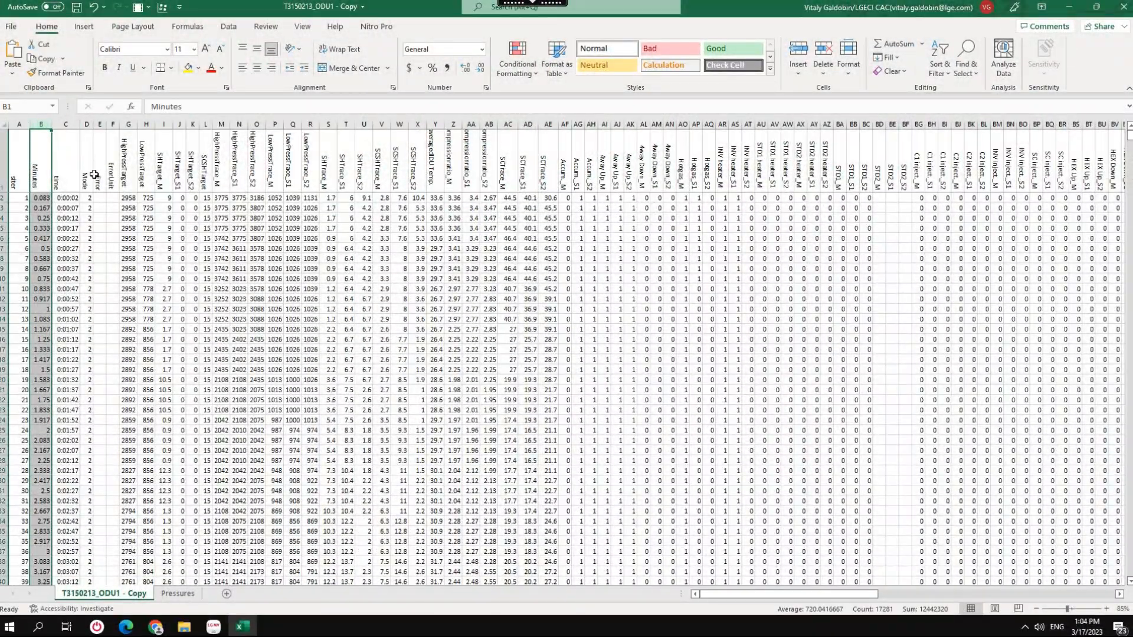
pyautogui.keyDown('ctrl'); pyautogui.click(99, 124); pyautogui.keyUp('ctrl')
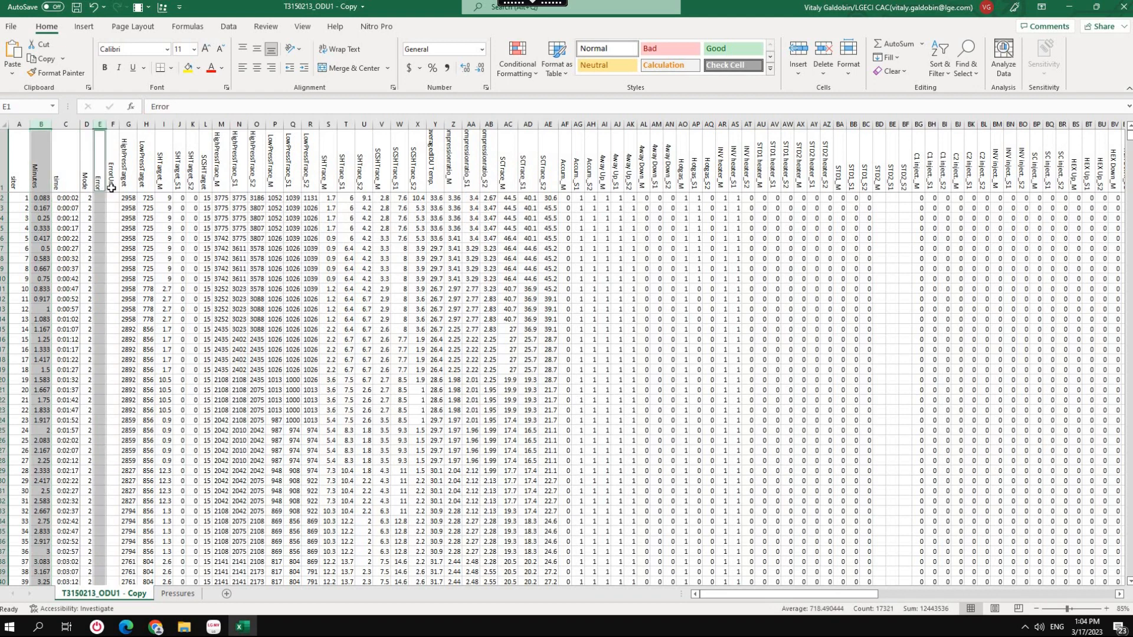
pyautogui.click(162, 7)
pyautogui.click(683, 470)
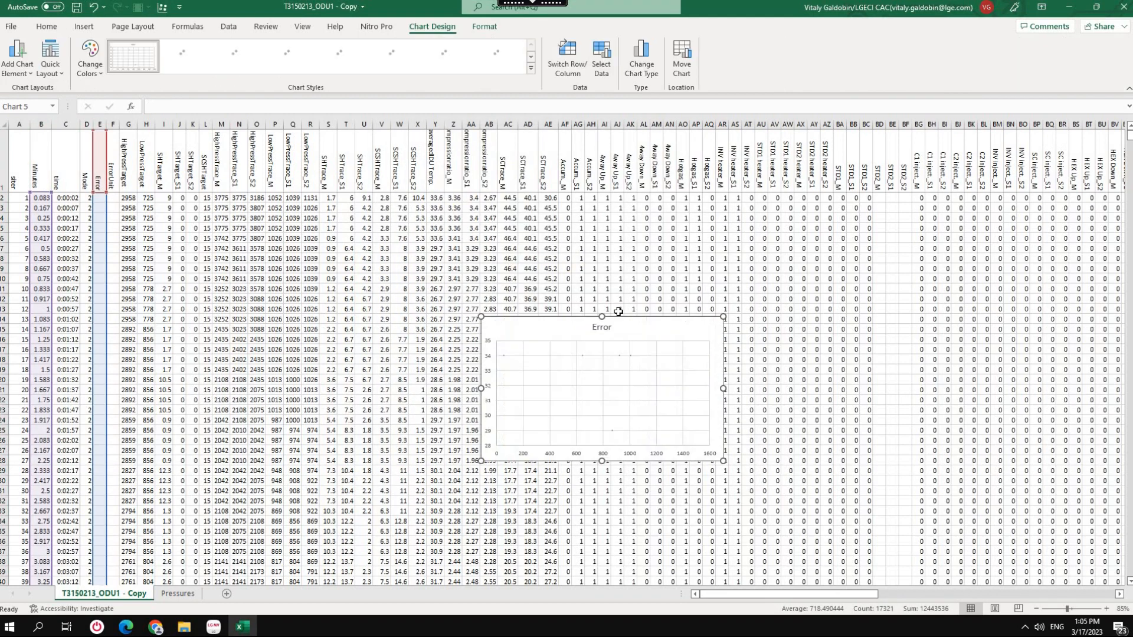
pyautogui.moveTo(599, 398); pyautogui.dragTo(700, 319)
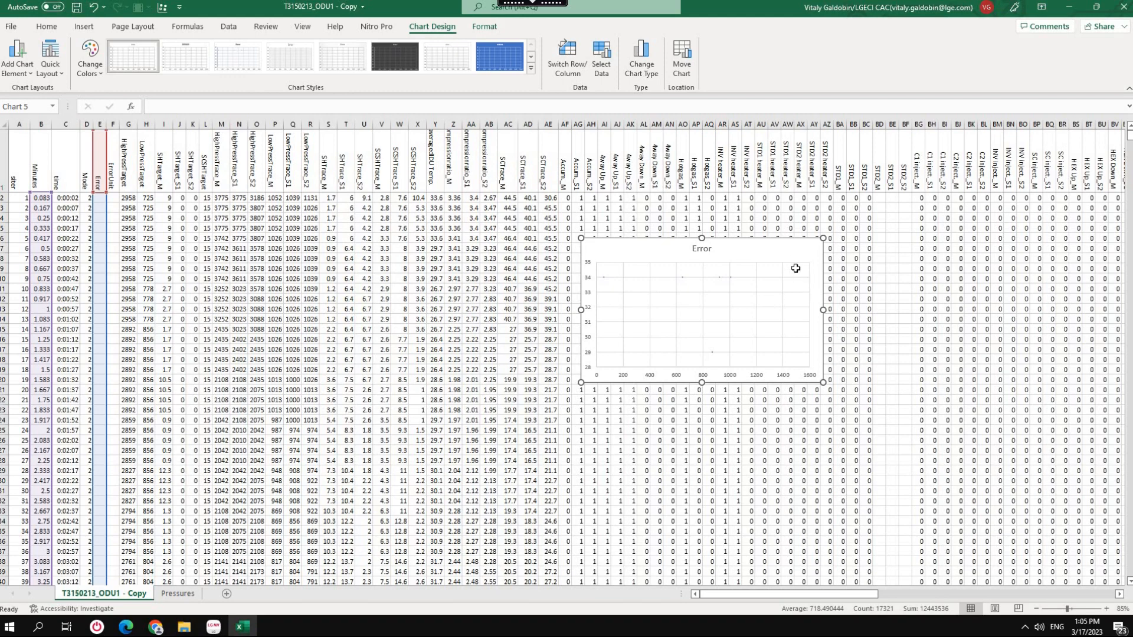
pyautogui.press('Delete')
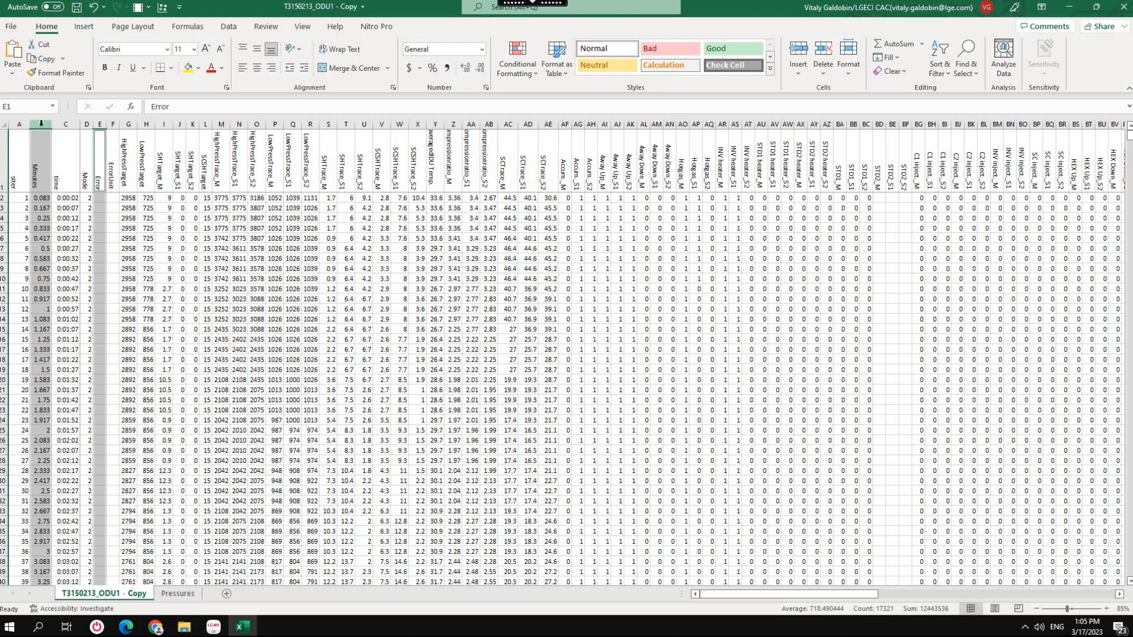
# Insert a Scatter with Smooth Lines and Markers chart of Error against Minutes, move it up and widen it to about column BL.
pyautogui.click(164, 9)
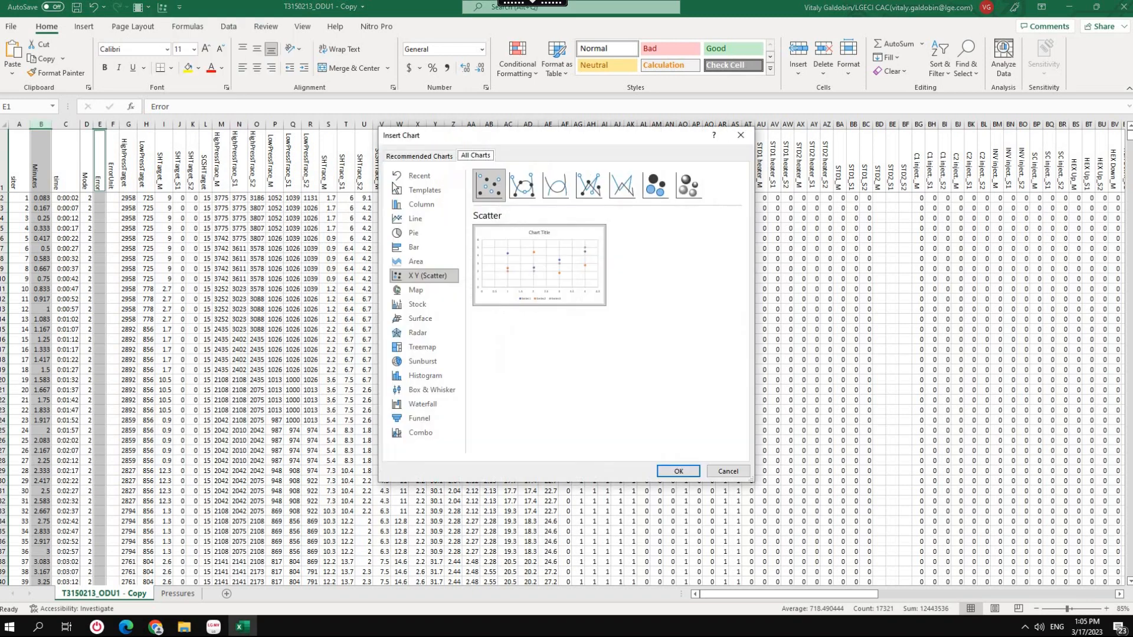
pyautogui.click(522, 185)
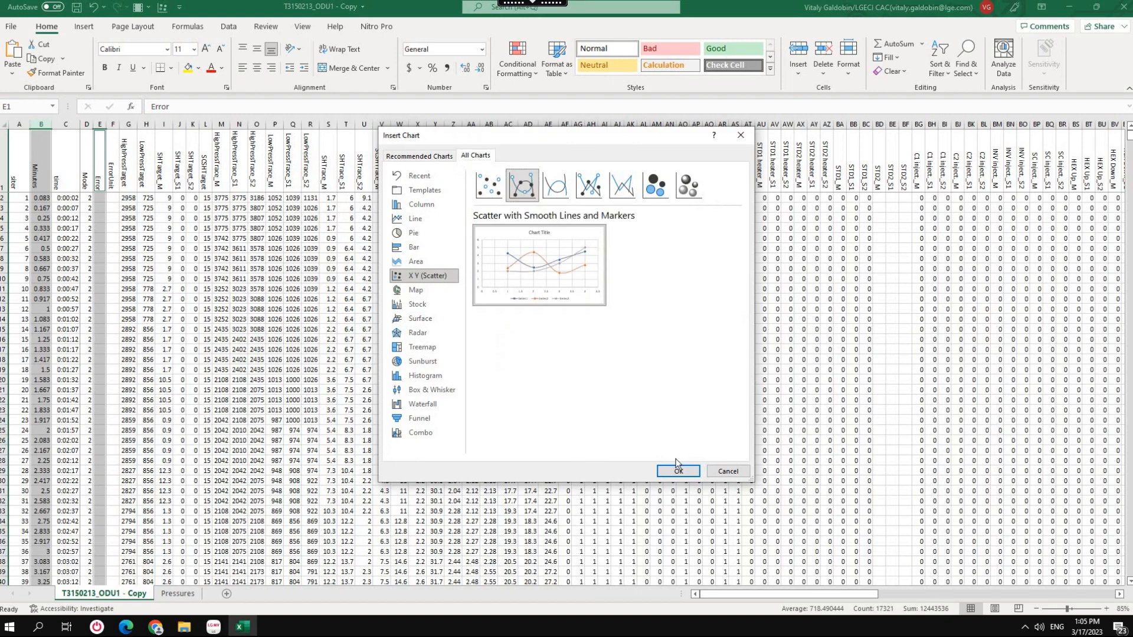
pyautogui.click(678, 471)
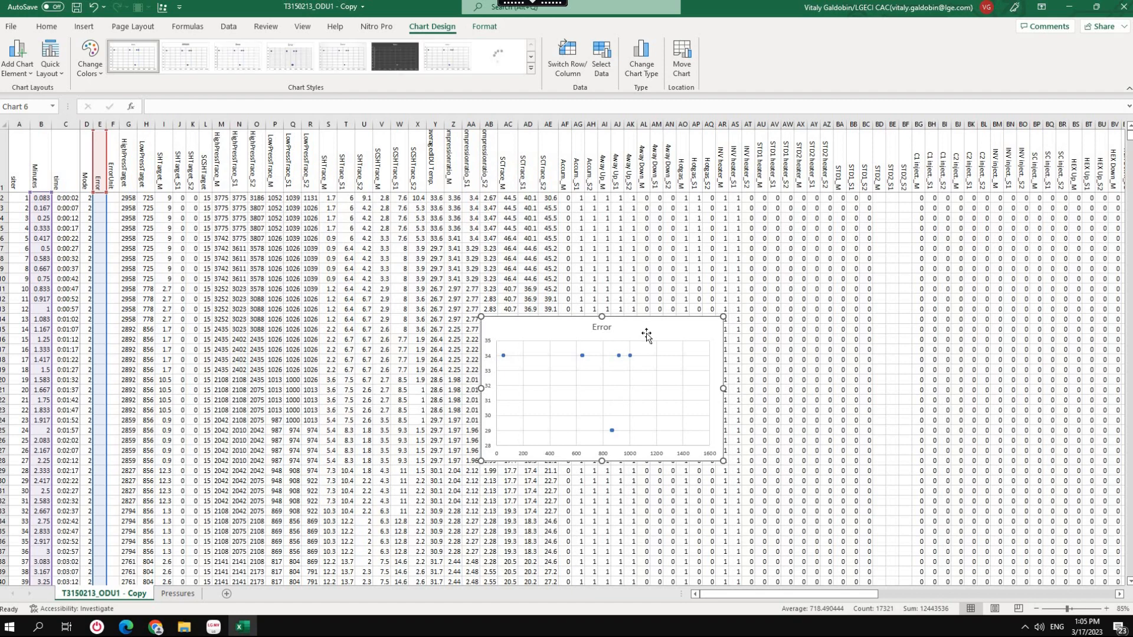
pyautogui.moveTo(648, 332); pyautogui.dragTo(719, 258)
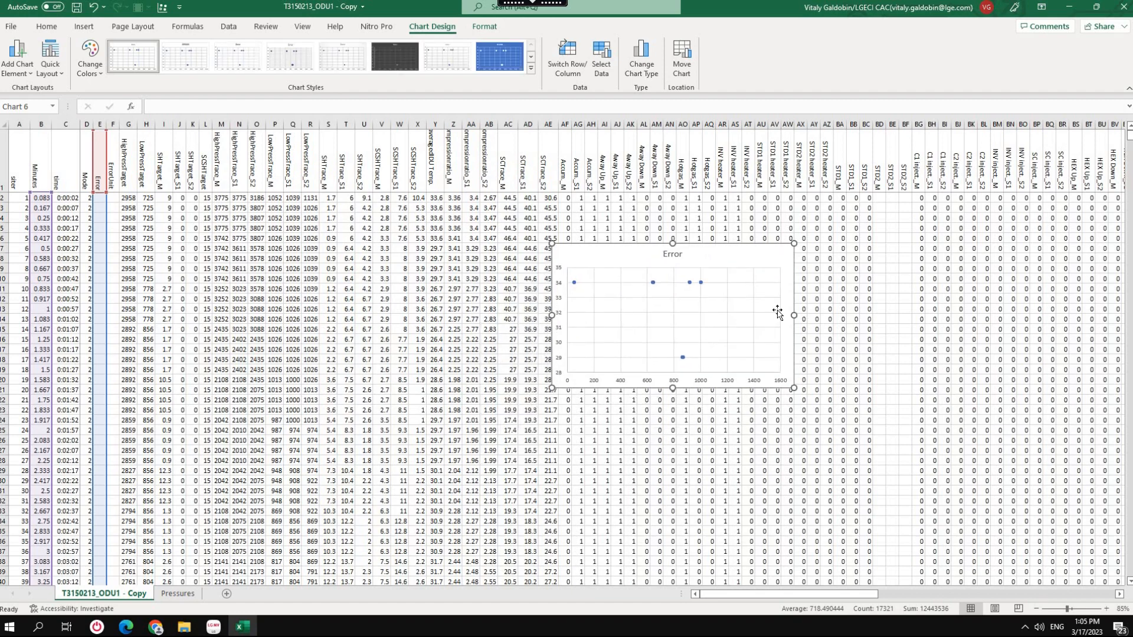
pyautogui.moveTo(794, 316); pyautogui.dragTo(979, 316)
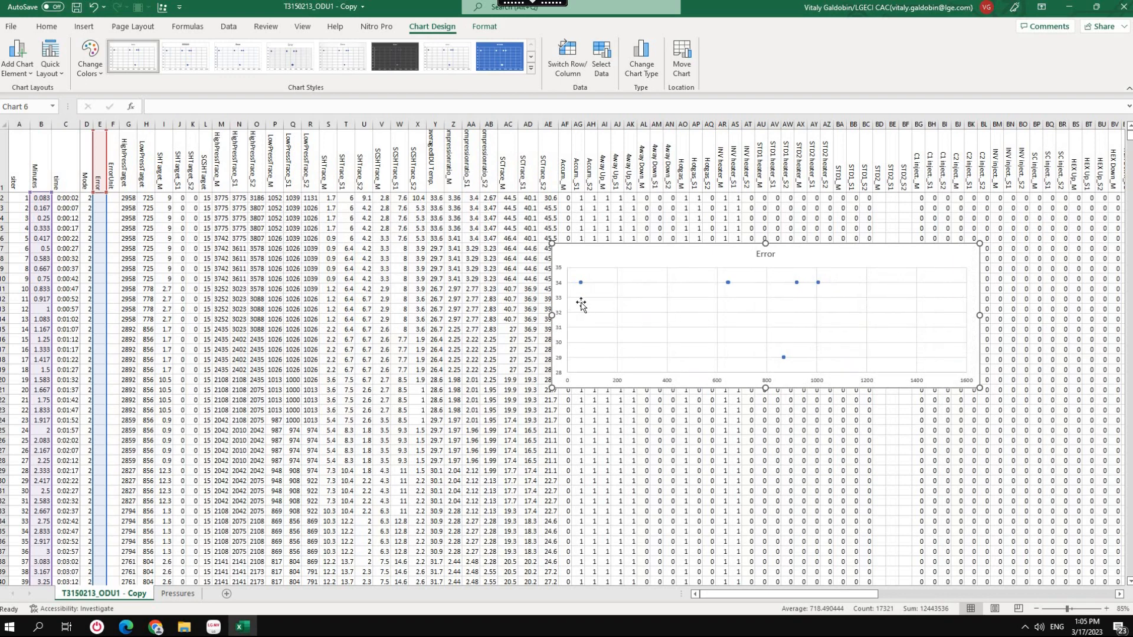
pyautogui.moveTo(582, 285)
pyautogui.moveTo(729, 284)
pyautogui.moveTo(784, 362)
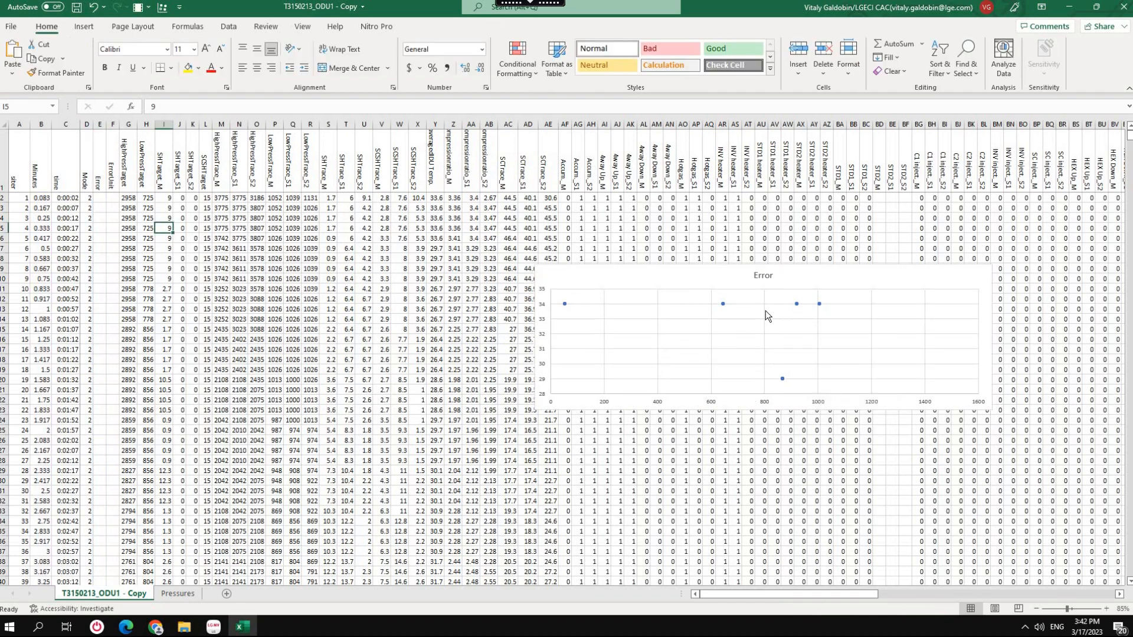
# Chart ErrorUnit against Minutes as Scatter with Smooth Lines and Markers, and align it below the Error chart at the same width.
pyautogui.click(42, 124)
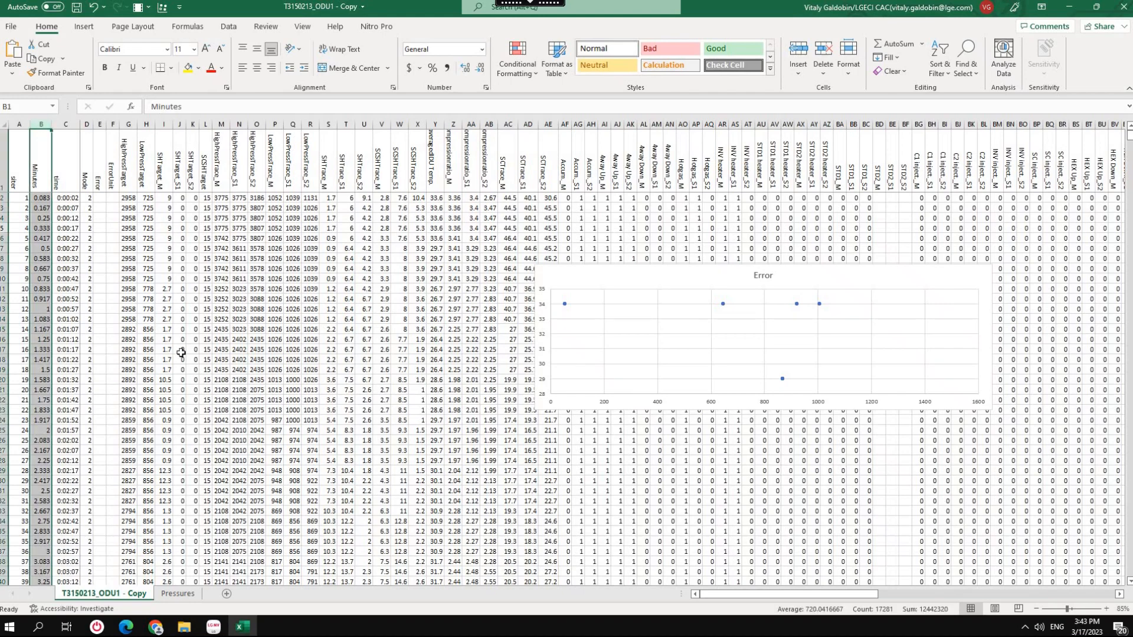
pyautogui.keyDown('ctrl'); pyautogui.click(113, 123); pyautogui.keyUp('ctrl')
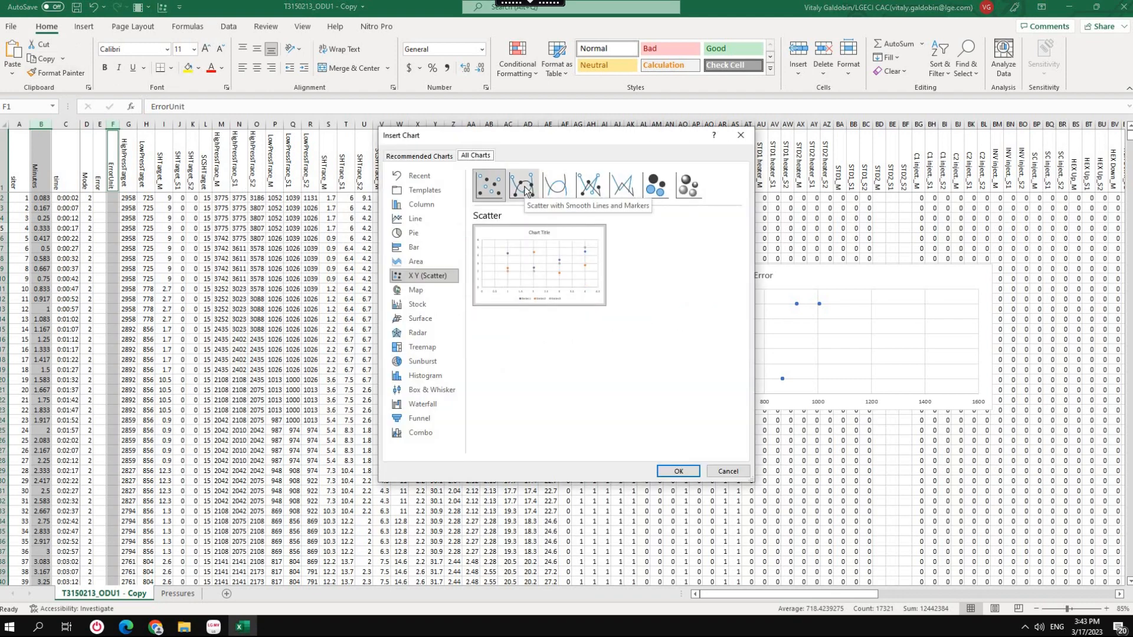
pyautogui.click(524, 187)
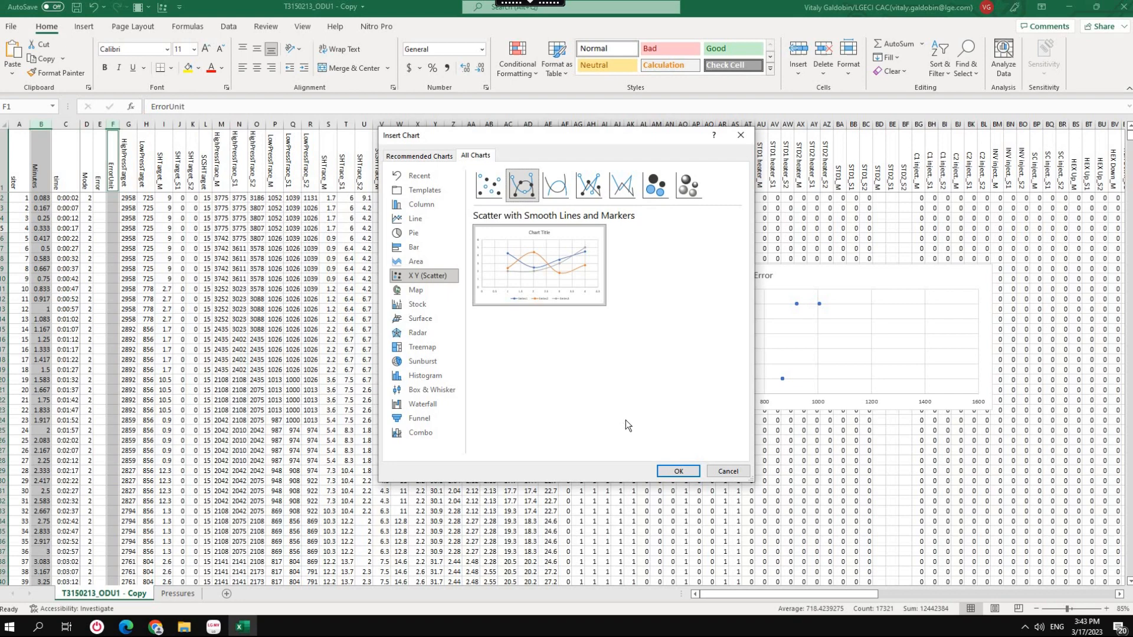
pyautogui.click(675, 472)
pyautogui.moveTo(477, 319); pyautogui.dragTo(537, 410)
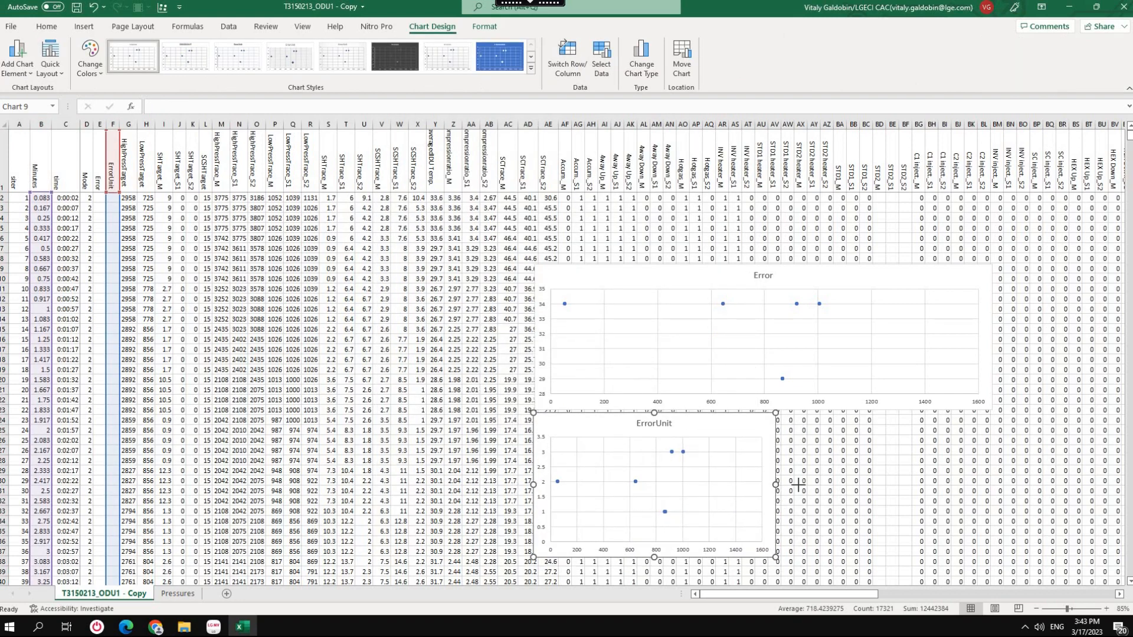
pyautogui.moveTo(973, 479); pyautogui.dragTo(991, 484)
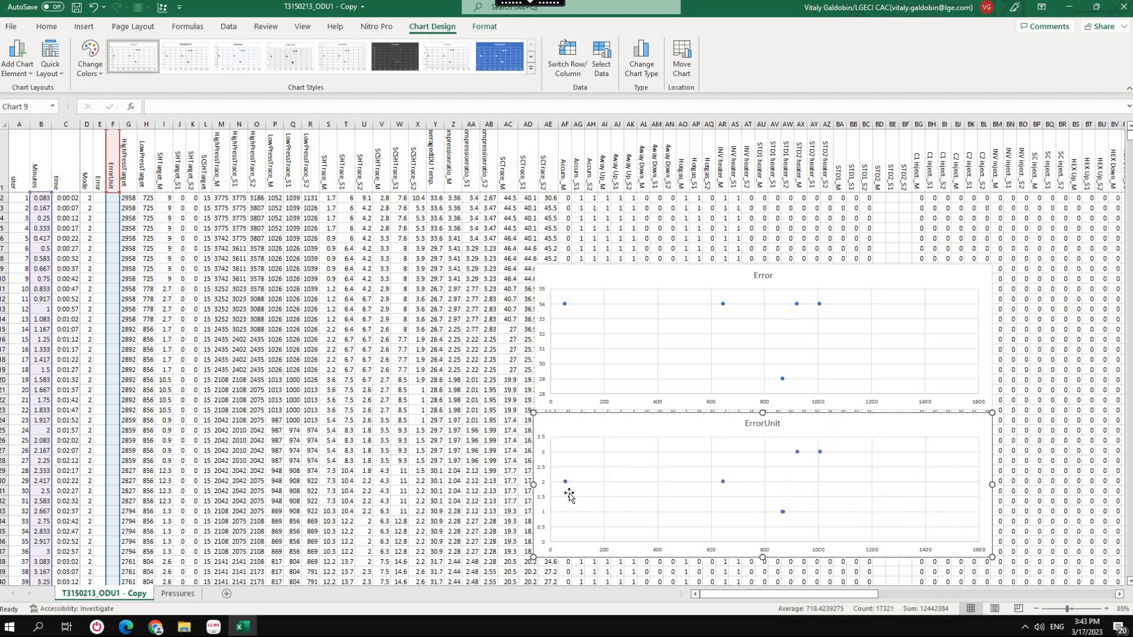
pyautogui.moveTo(565, 303)
pyautogui.moveTo(566, 484)
pyautogui.moveTo(783, 512)
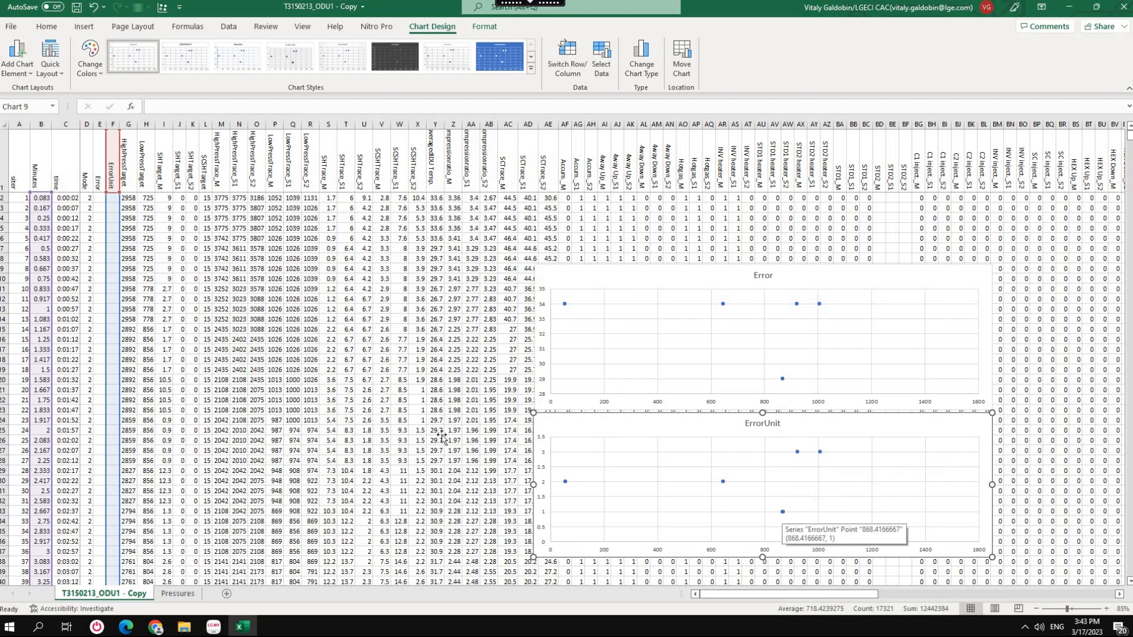
# Jump down the Error column from one recorded entry to the next and examine the rows around each.
pyautogui.click(100, 228)
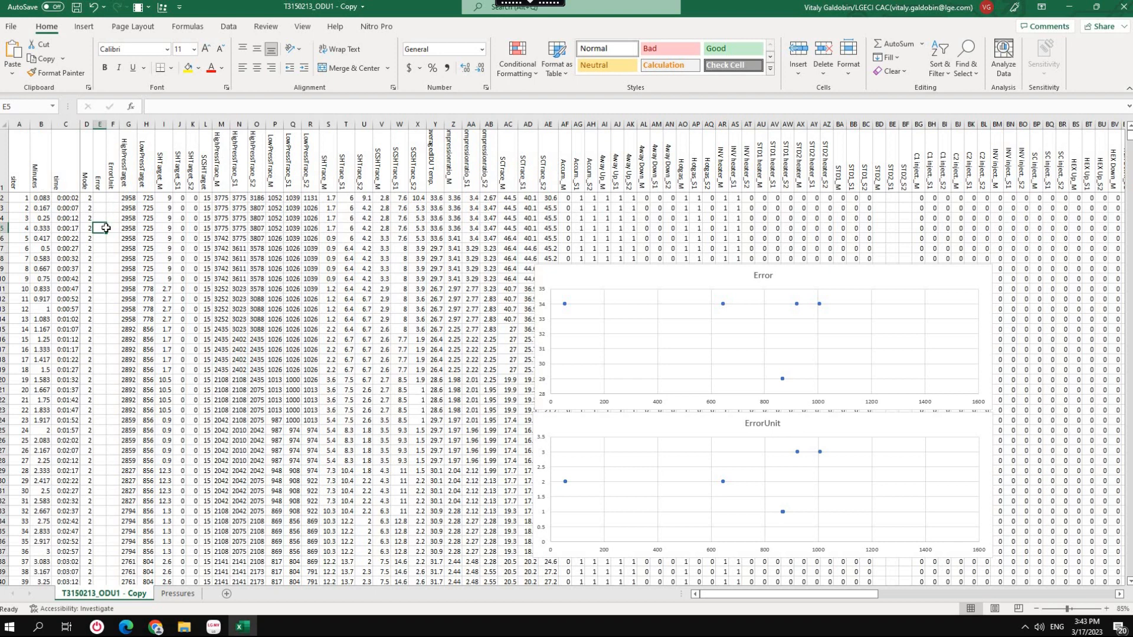
pyautogui.click(100, 258)
pyautogui.click(99, 227)
pyautogui.hotkey('ctrl', 'shift', 'Down')
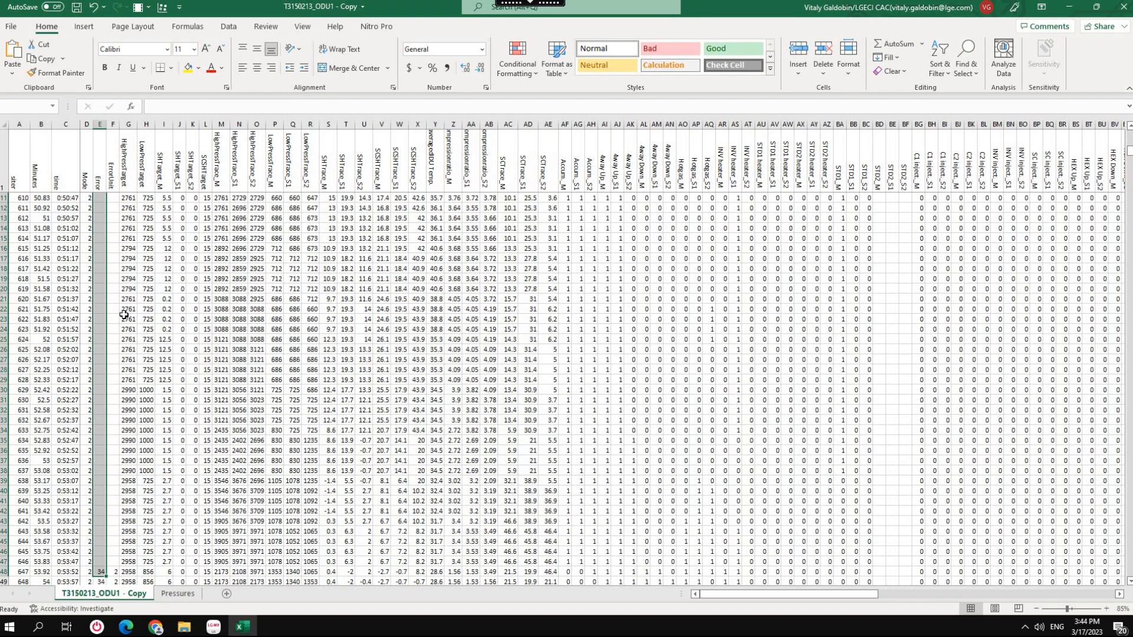
pyautogui.scroll(-5, 105, 370)
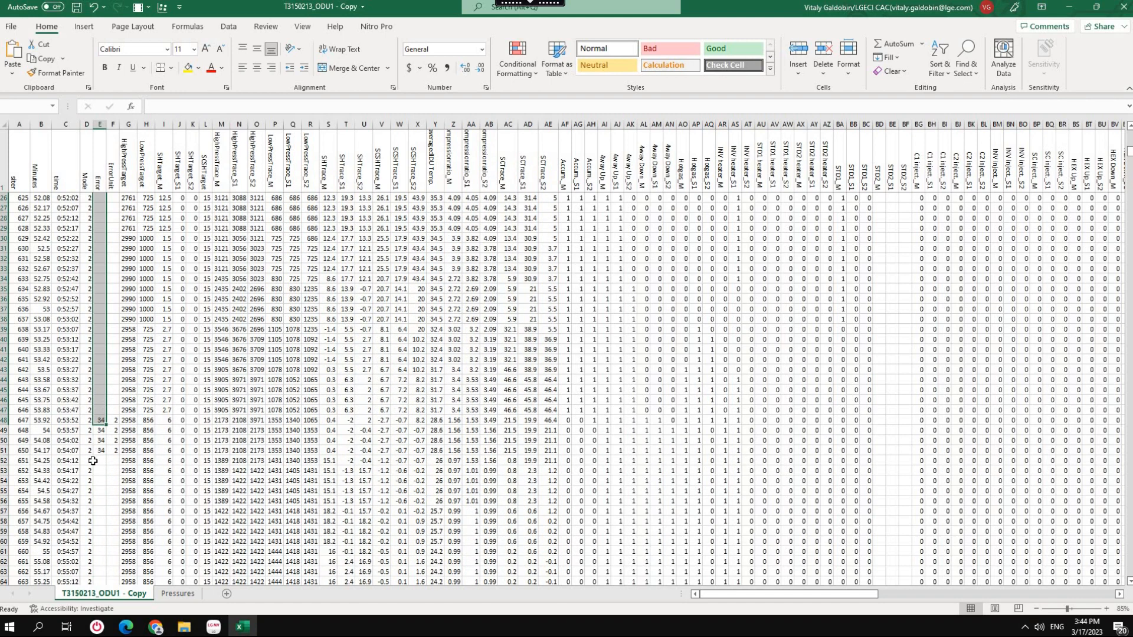
pyautogui.click(101, 471)
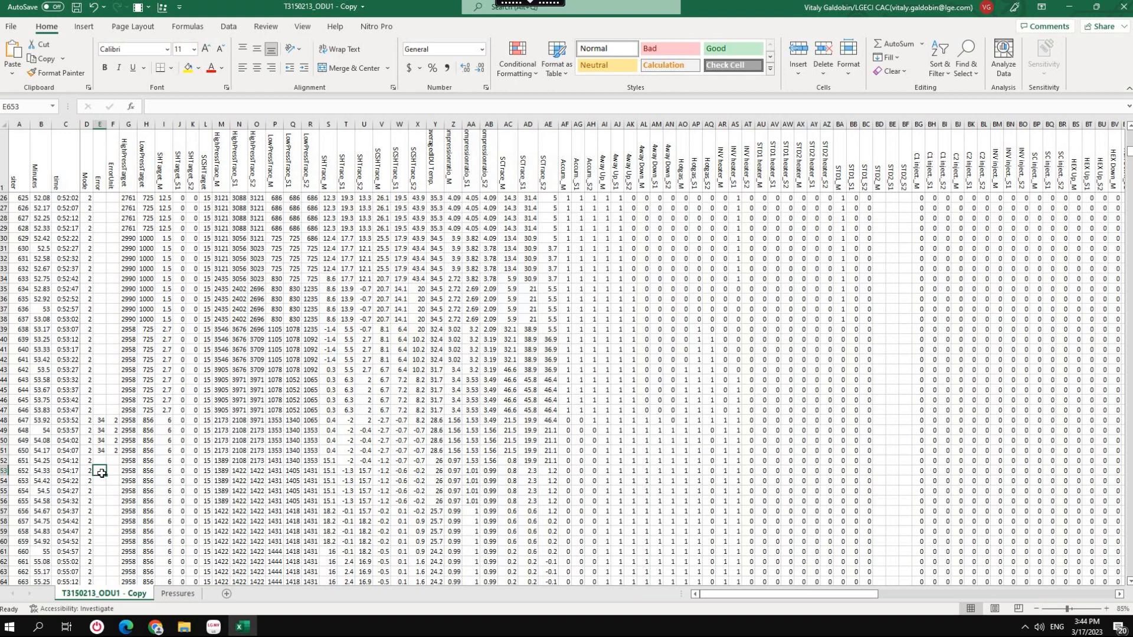
pyautogui.hotkey('ctrl', 'shift', 'Down')
pyautogui.scroll(-8, 131, 463)
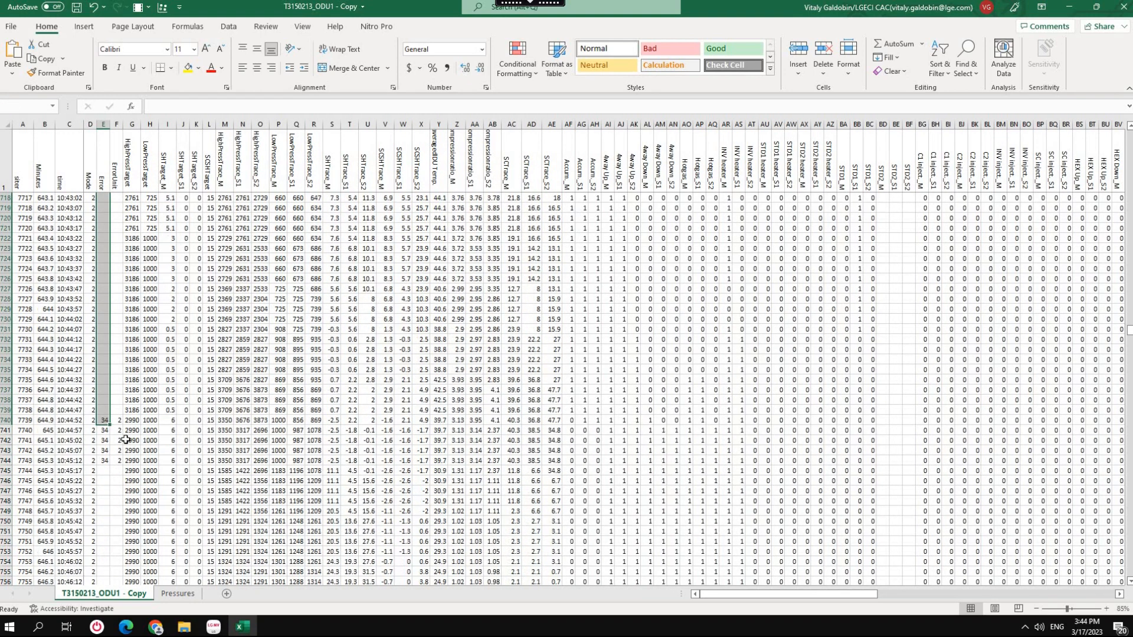
pyautogui.click(104, 408)
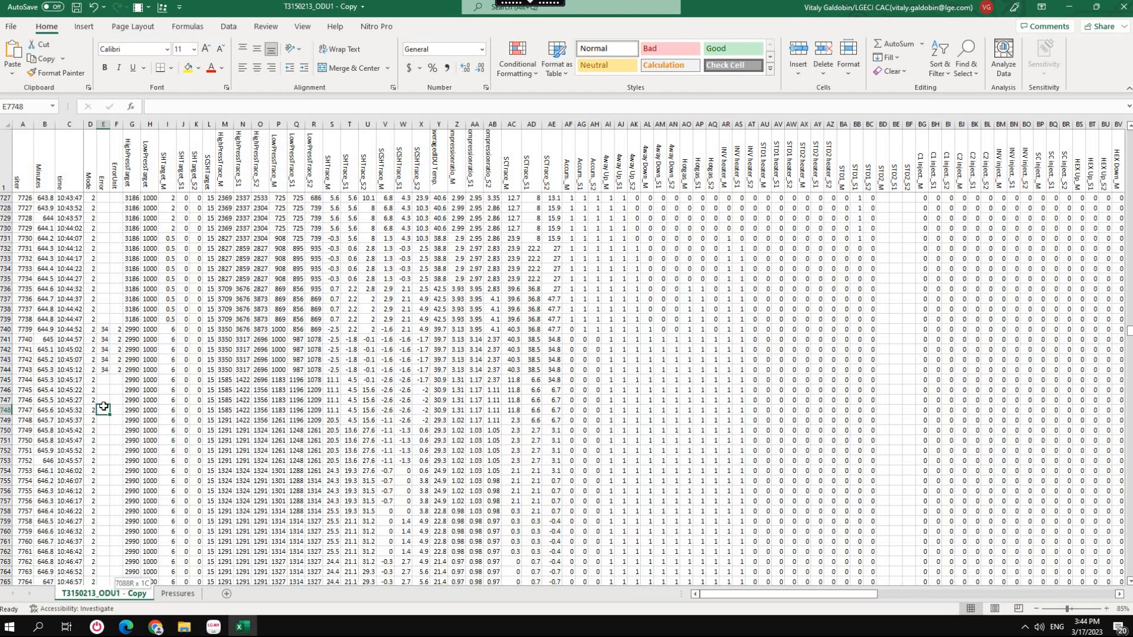
pyautogui.hotkey('ctrl', 'shift', 'Down')
pyautogui.scroll(-5, 130, 437)
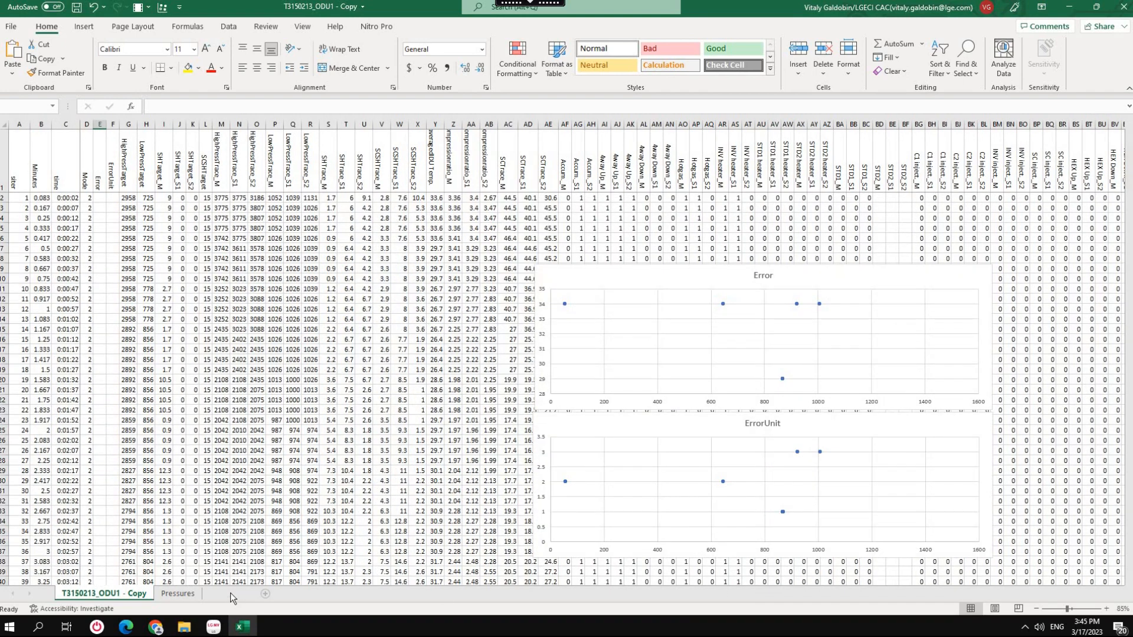
# Add a new worksheet named CH 29-1 and return to the T3150213_ODU1 - Copy sheet.
pyautogui.click(227, 594)
pyautogui.doubleClick(176, 595)
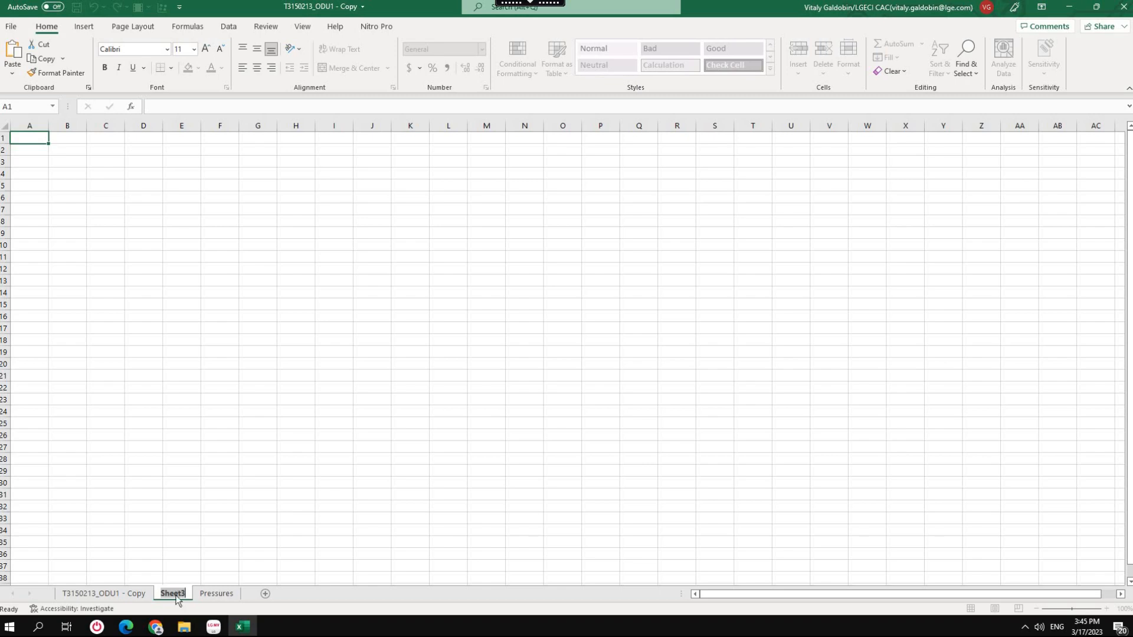
pyautogui.write('CH 29-1')
pyautogui.press('Return')
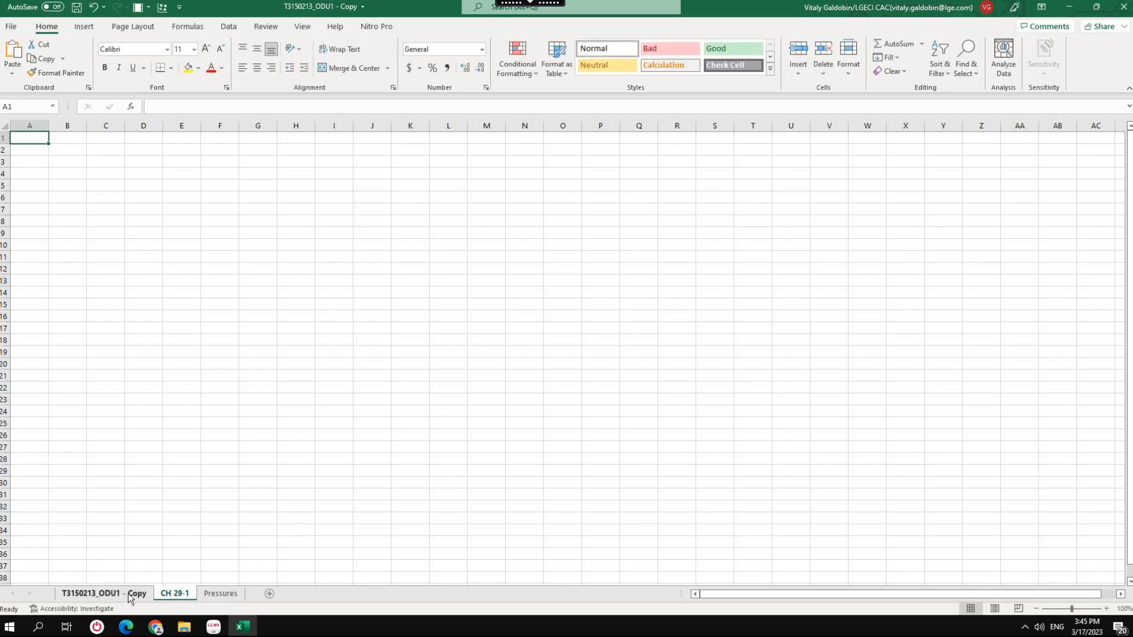
pyautogui.click(128, 593)
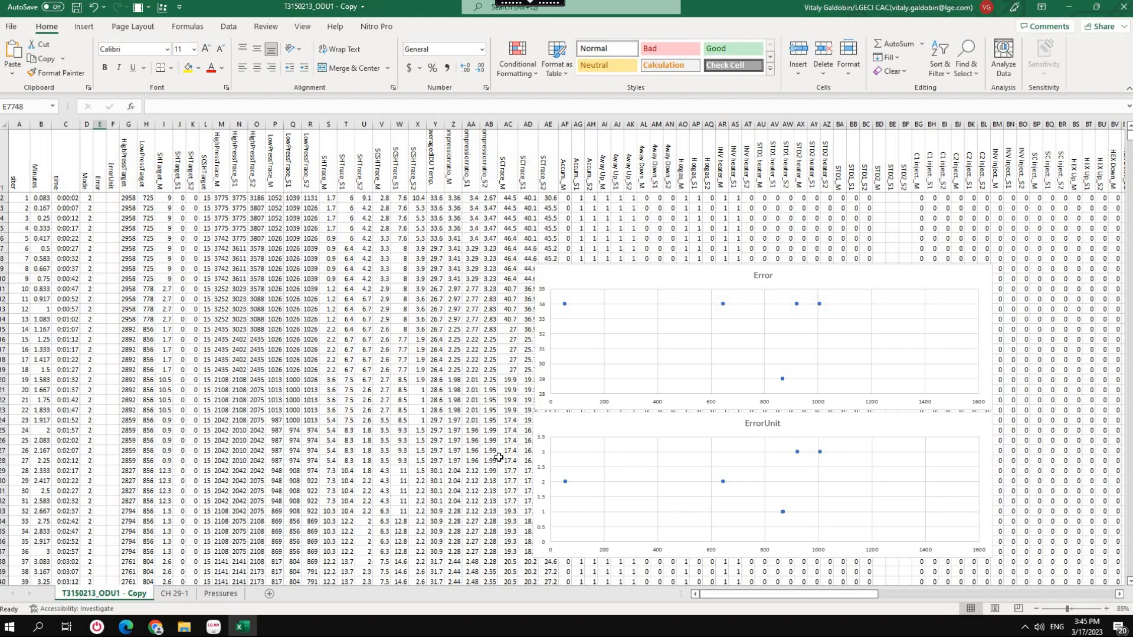
# Switch to File Explorer and open the T3150213_ODU2 - Copy file from the LGMV recording 1 folder.
pyautogui.moveTo(191, 633)
pyautogui.click(124, 566)
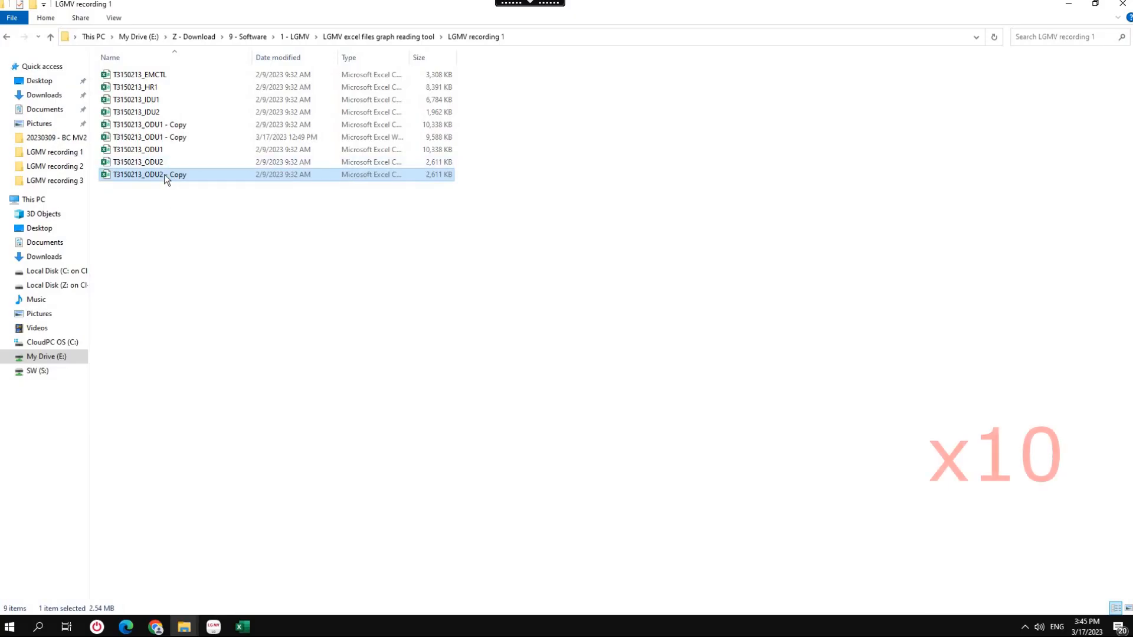
pyautogui.doubleClick(164, 177)
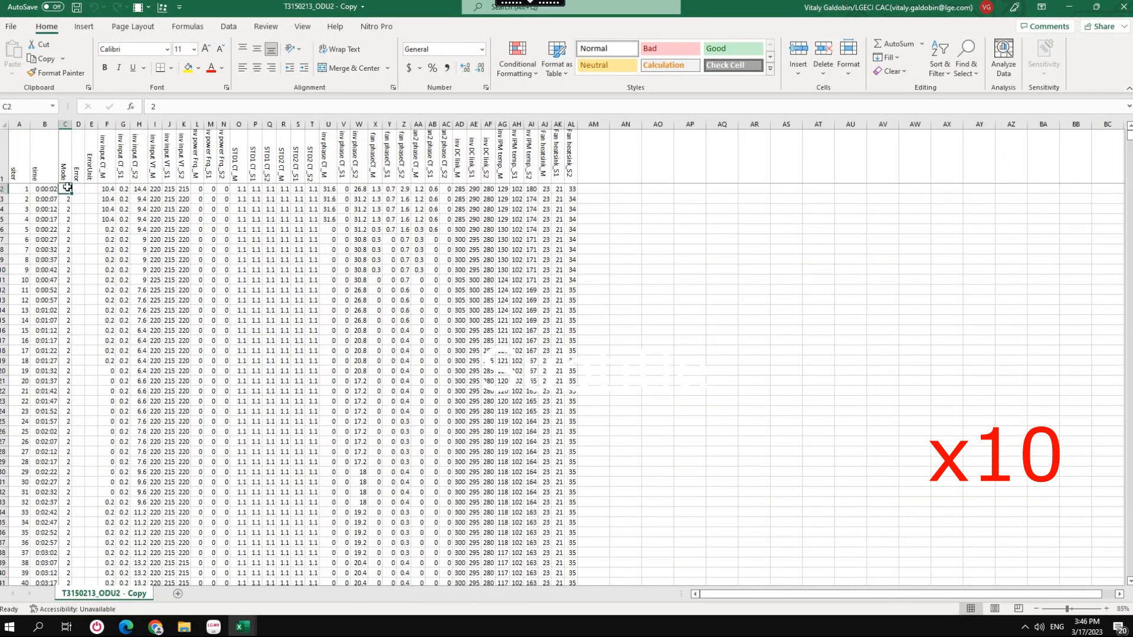
# Format the ODU2 data with a single rotated header row, and insert a column titled Minutes before the time column.
pyautogui.click(47, 124)
pyautogui.rightClick(49, 125)
pyautogui.click(94, 248)
pyautogui.click(41, 162)
pyautogui.write('Minutes')
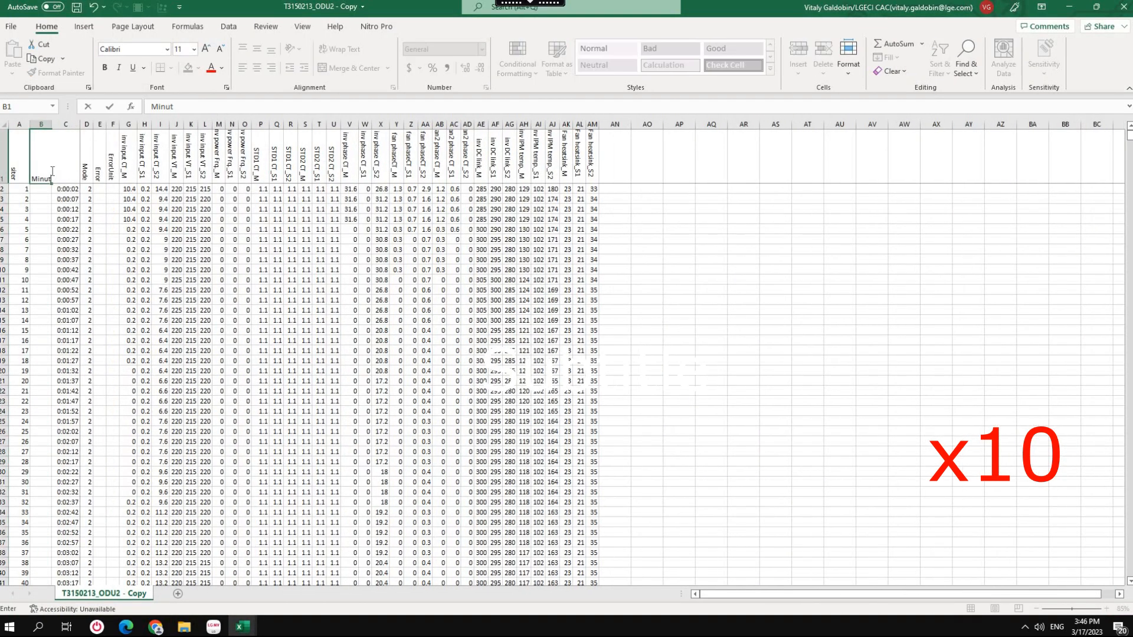
pyautogui.press('Return')
# Calculate the minutes in B2 as the siter value divided by 12 and fill the formula down the Minutes column.
pyautogui.write('=')
pyautogui.click(20, 189)
pyautogui.write('/12')
pyautogui.press('Return')
pyautogui.click(41, 188)
pyautogui.doubleClick(52, 194)
pyautogui.click(205, 240)
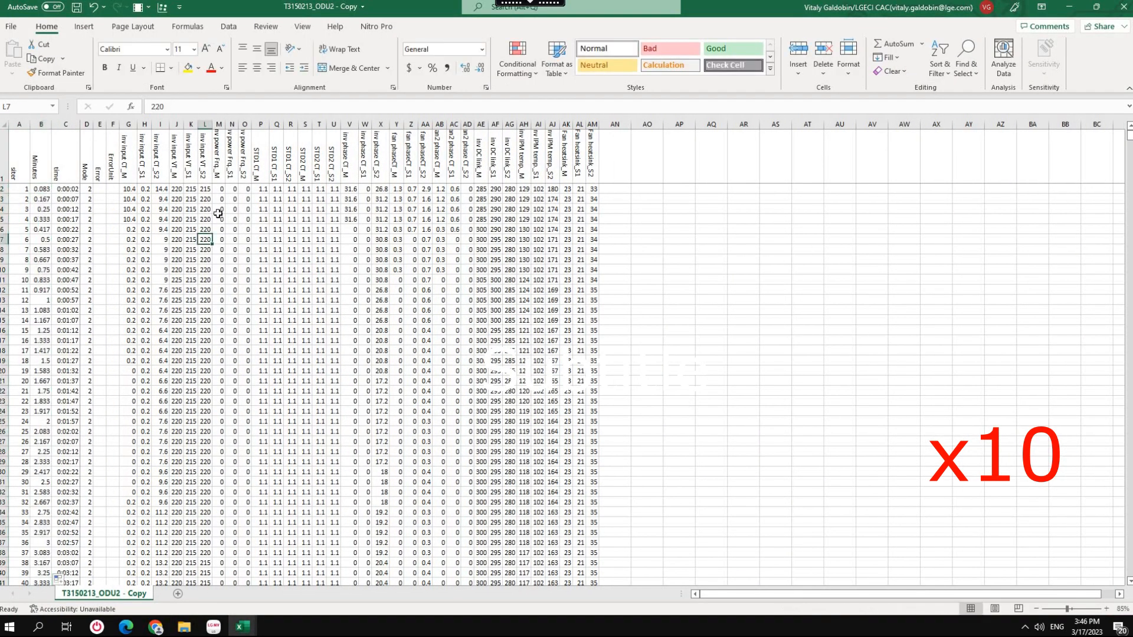
# Chart the three inv input CT columns against Minutes as Scatter with Smooth Lines and place the chart beside the data.
pyautogui.click(40, 125)
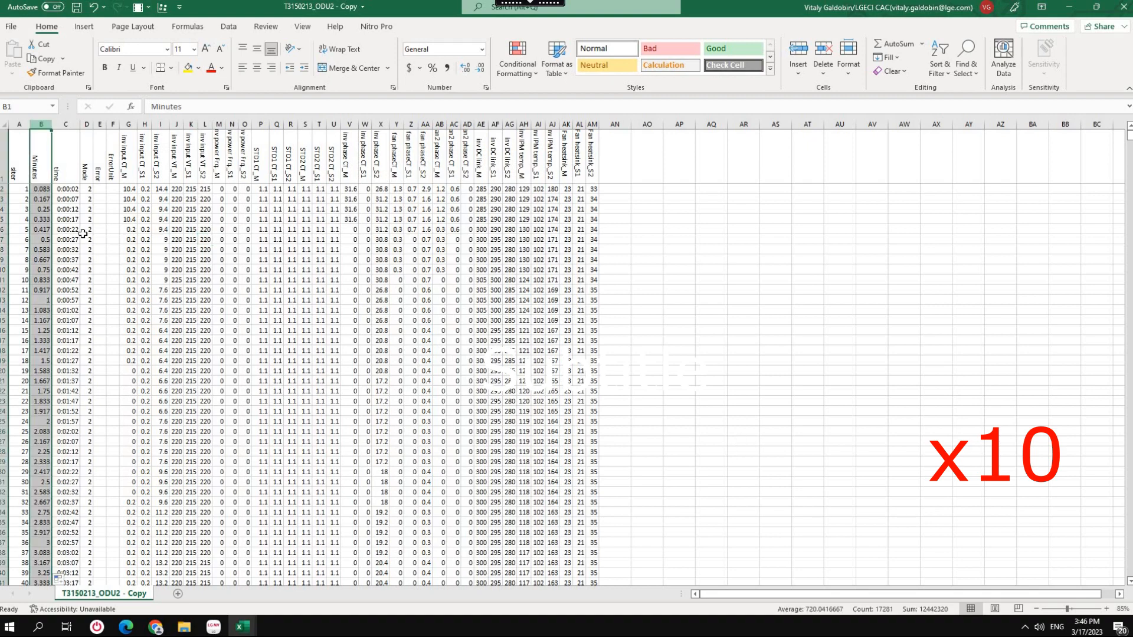
pyautogui.keyDown('ctrl'); pyautogui.click(129, 125); pyautogui.keyUp('ctrl')
pyautogui.click(159, 123)
pyautogui.click(41, 125)
pyautogui.keyDown('ctrl'); pyautogui.moveTo(128, 124); pyautogui.dragTo(160, 124); pyautogui.keyUp('ctrl')
pyautogui.click(162, 7)
pyautogui.click(554, 184)
pyautogui.click(684, 471)
pyautogui.moveTo(678, 324); pyautogui.dragTo(857, 206)
# Chart the three inv phase CT columns against Minutes as Scatter with Smooth Lines, placed below the inv input CT chart.
pyautogui.click(41, 125)
pyautogui.keyDown('ctrl'); pyautogui.moveTo(350, 124); pyautogui.dragTo(380, 125); pyautogui.keyUp('ctrl')
pyautogui.click(163, 7)
pyautogui.click(554, 185)
pyautogui.click(678, 471)
pyautogui.moveTo(651, 313); pyautogui.dragTo(818, 349)
# Chart the three fan phaseCT columns against Minutes as Scatter with Smooth Lines, placed beside the lower part of the inv phase CT chart.
pyautogui.click(41, 124)
pyautogui.keyDown('ctrl'); pyautogui.click(398, 124); pyautogui.keyUp('ctrl')
pyautogui.click(162, 7)
pyautogui.click(554, 185)
pyautogui.click(678, 471)
pyautogui.moveTo(660, 321); pyautogui.dragTo(1062, 427)
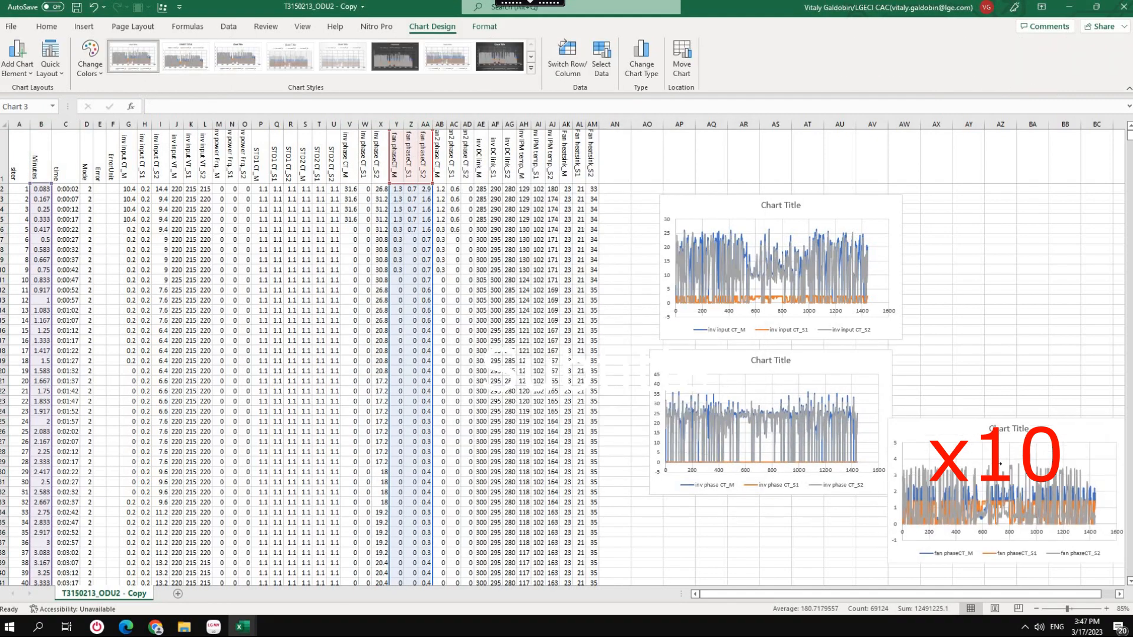
# Chart the three fan2 phase CT columns against Minutes as Scatter with Smooth Lines, placed below the inv phase CT chart.
pyautogui.click(41, 124)
pyautogui.click(163, 7)
pyautogui.click(555, 185)
pyautogui.click(678, 472)
pyautogui.moveTo(657, 321); pyautogui.dragTo(856, 531)
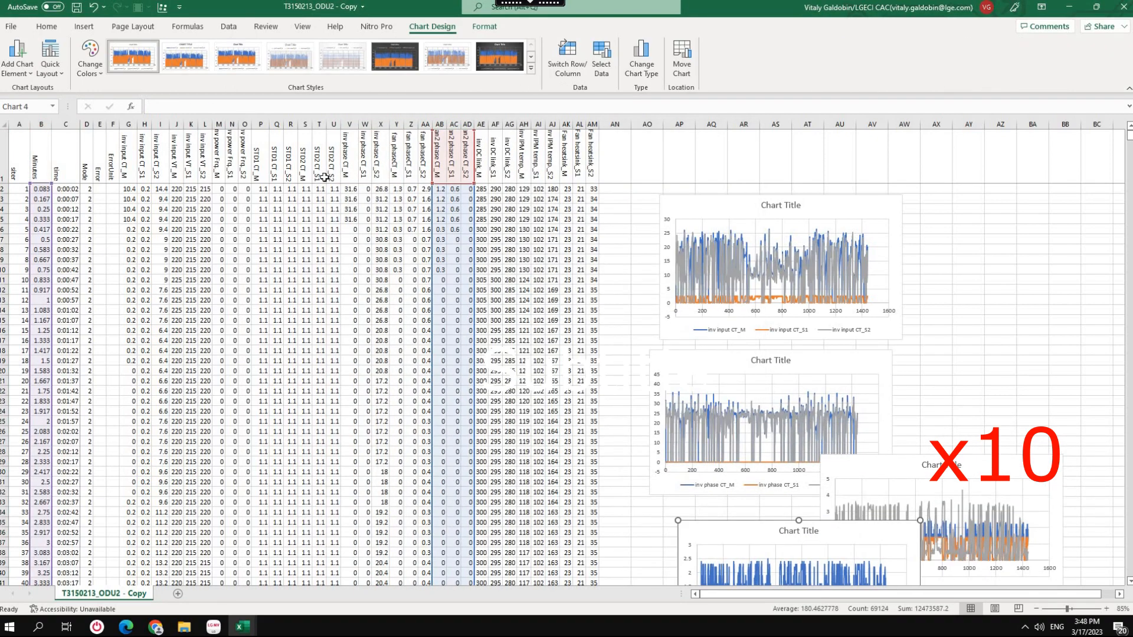
# Chart the six STD1 CT and STD2 CT columns against Minutes as Scatter with Smooth Lines, placed beside the inv input CT chart.
pyautogui.click(41, 124)
pyautogui.keyDown('ctrl'); pyautogui.moveTo(261, 124); pyautogui.dragTo(319, 125); pyautogui.keyUp('ctrl')
pyautogui.keyDown('ctrl'); pyautogui.click(334, 125); pyautogui.keyUp('ctrl')
pyautogui.click(163, 7)
pyautogui.click(554, 184)
pyautogui.click(679, 472)
pyautogui.moveTo(655, 324); pyautogui.dragTo(1020, 303)
# Select all five CT charts on the ODU2 data sheet together for transfer.
pyautogui.click(838, 206)
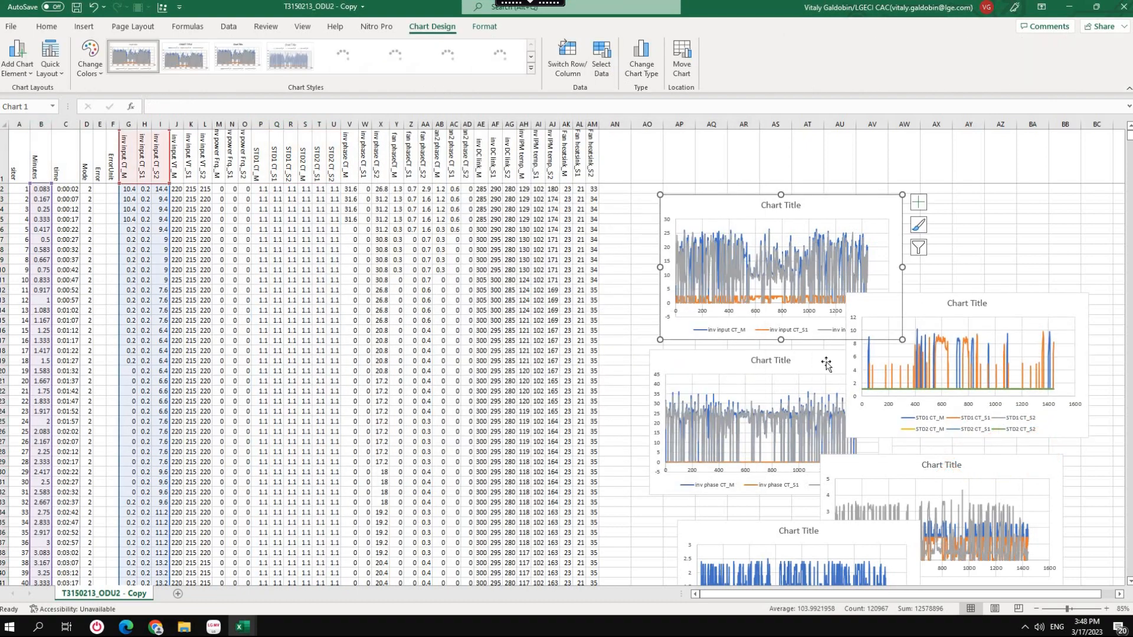
pyautogui.click(47, 27)
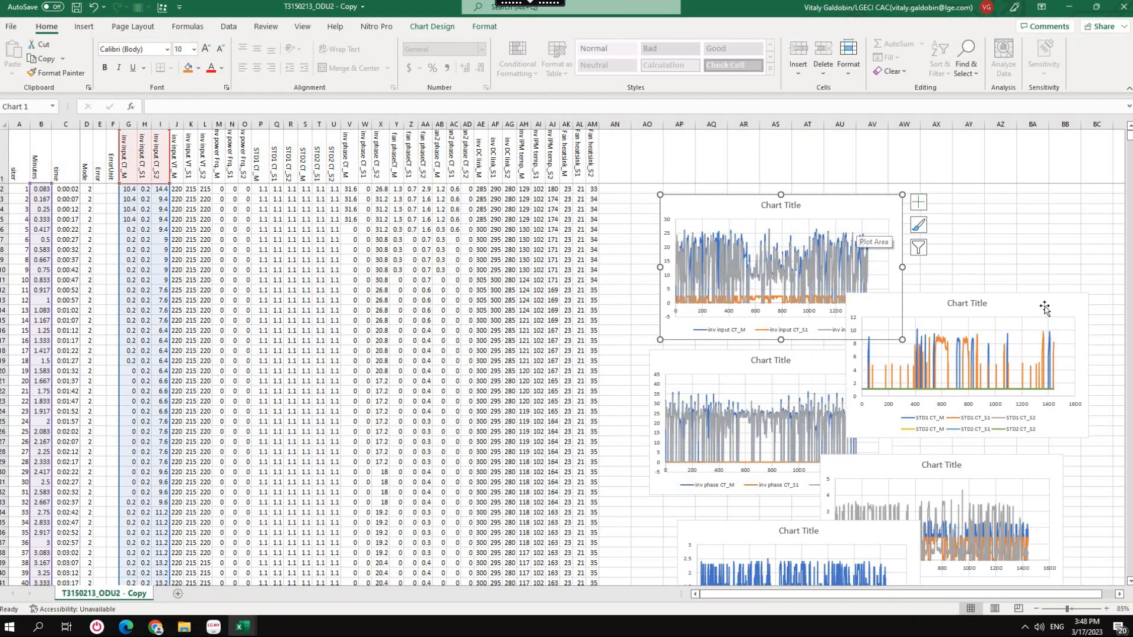
pyautogui.keyDown('ctrl'); pyautogui.click(1062, 322); pyautogui.keyUp('ctrl')
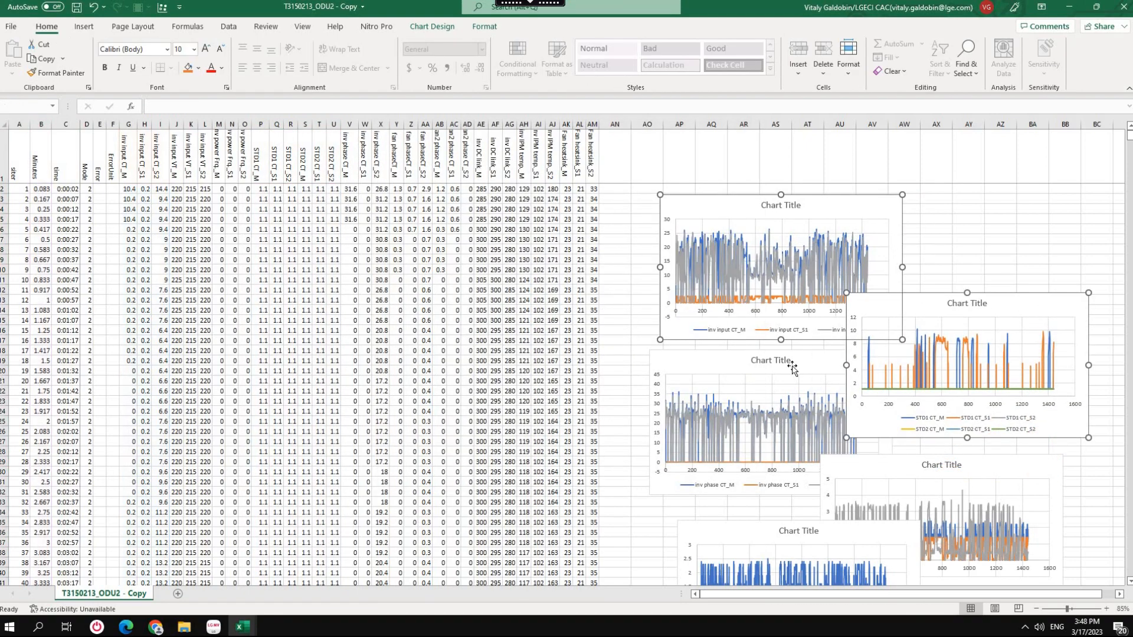
pyautogui.keyDown('ctrl'); pyautogui.click(866, 510); pyautogui.keyUp('ctrl')
pyautogui.keyDown('ctrl'); pyautogui.click(832, 531); pyautogui.keyUp('ctrl')
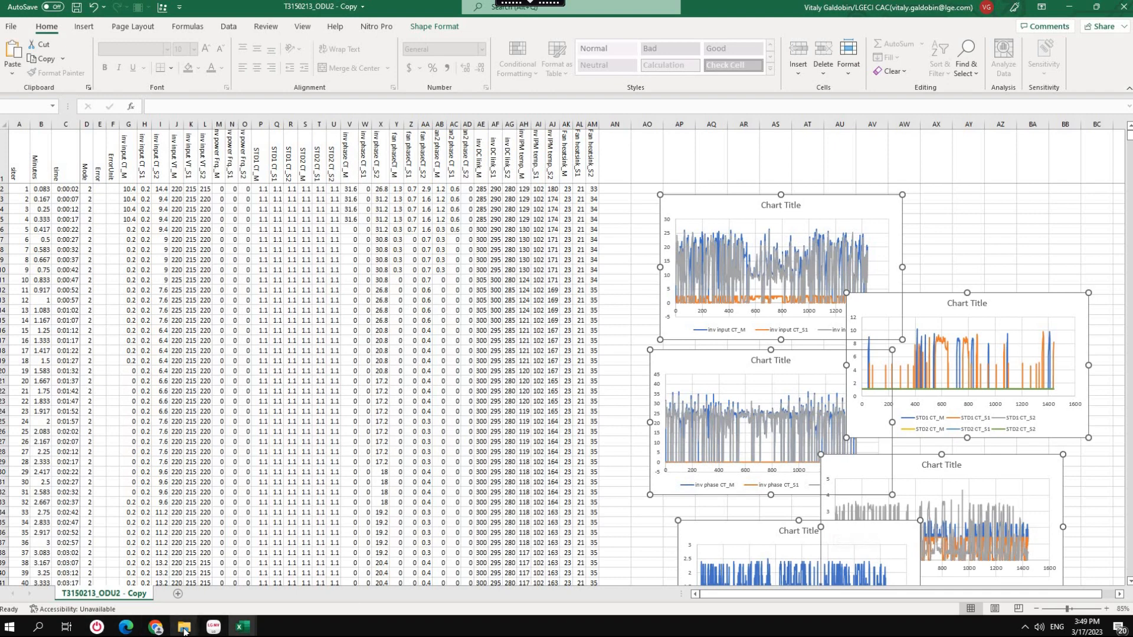
# Paste the five CT charts into the CH 29-1 sheet of the T3150213_ODU1 - Copy workbook.
pyautogui.moveTo(185, 629)
pyautogui.moveTo(242, 627)
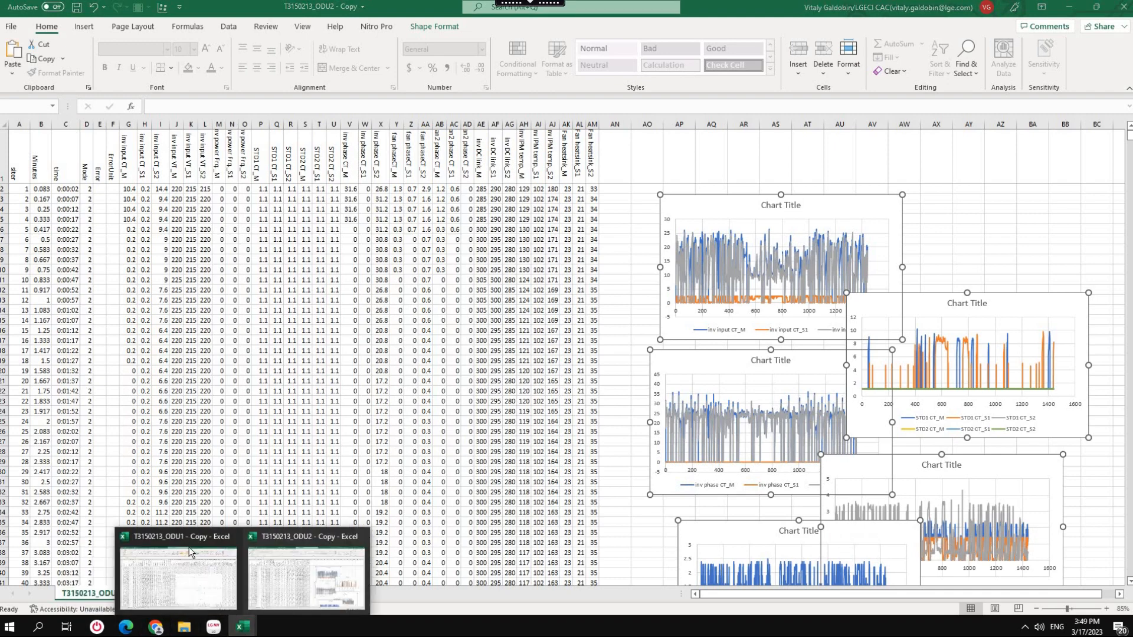
pyautogui.click(189, 540)
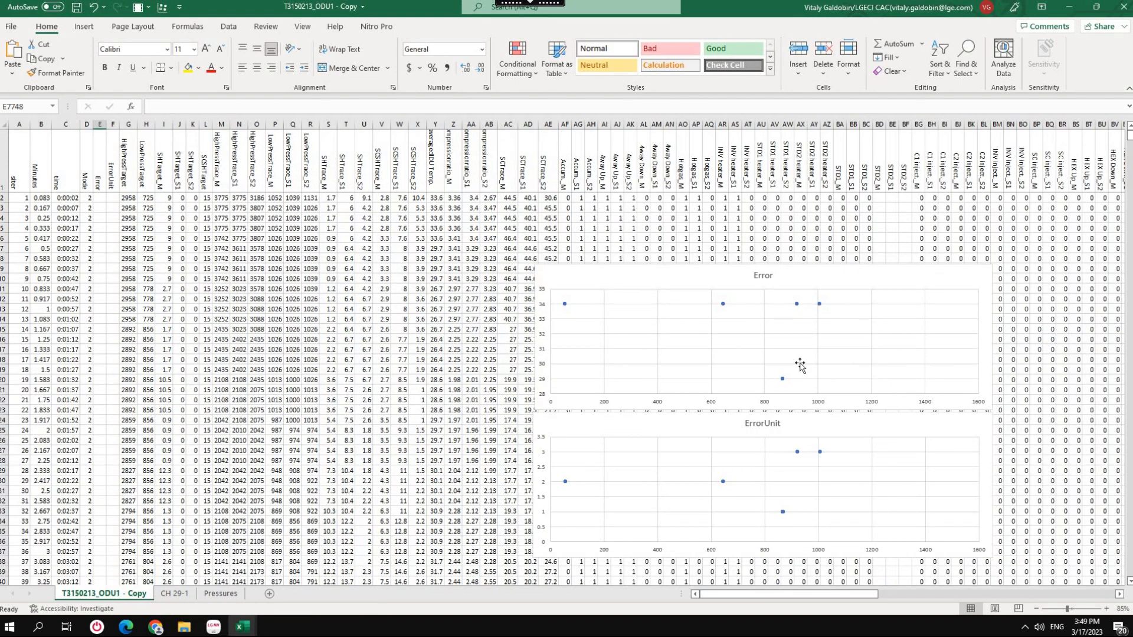
pyautogui.click(174, 594)
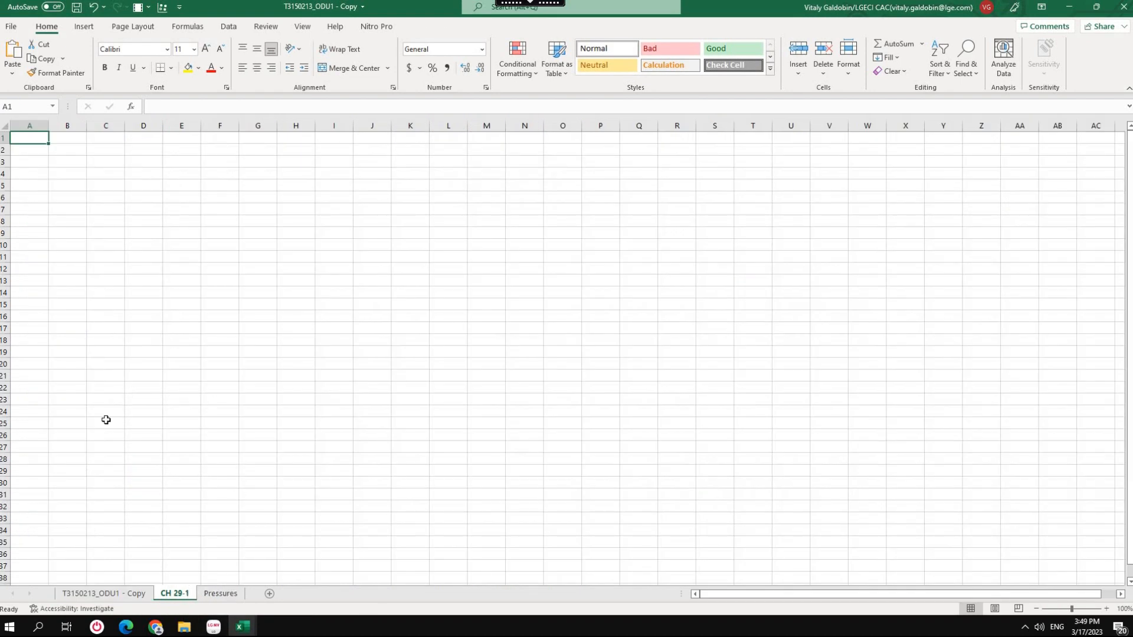
pyautogui.click(18, 270)
pyautogui.hotkey('ctrl', 'v')
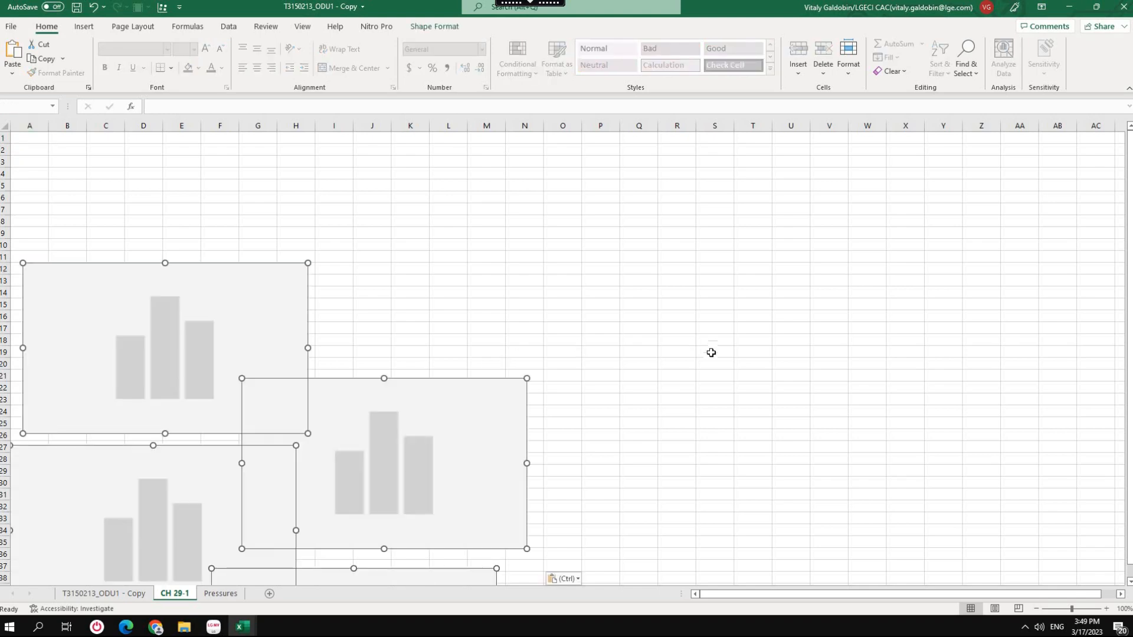
pyautogui.scroll(-4, 712, 382)
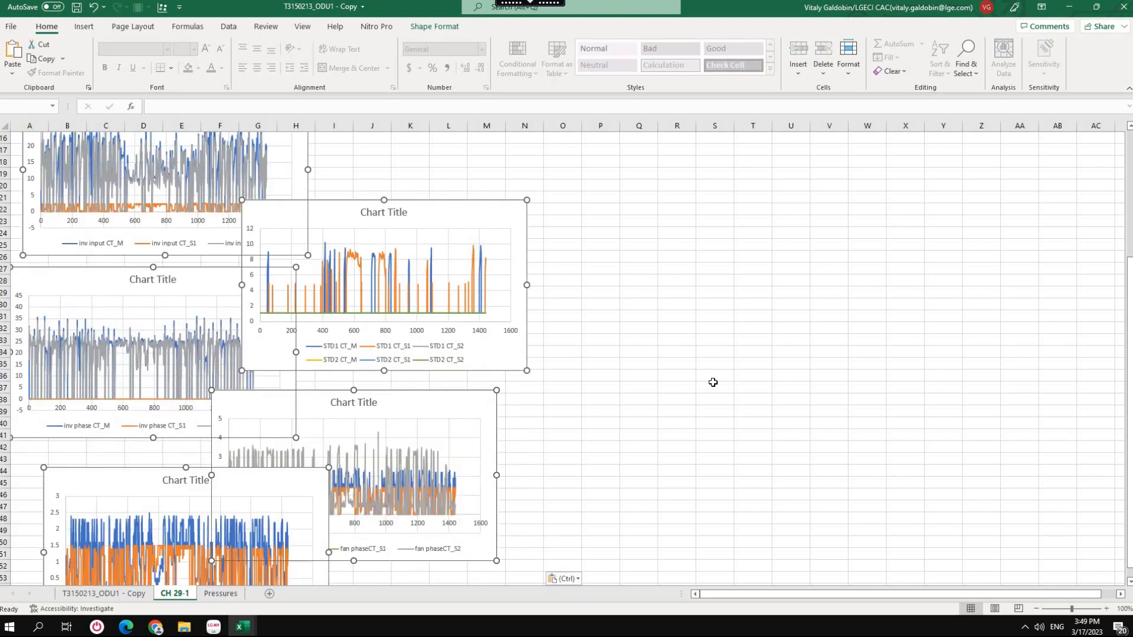
pyautogui.scroll(4, 713, 382)
# Move the Error chart from the ODU1 data sheet to the start of the CH 29-1 sheet and widen it to about column X.
pyautogui.click(133, 594)
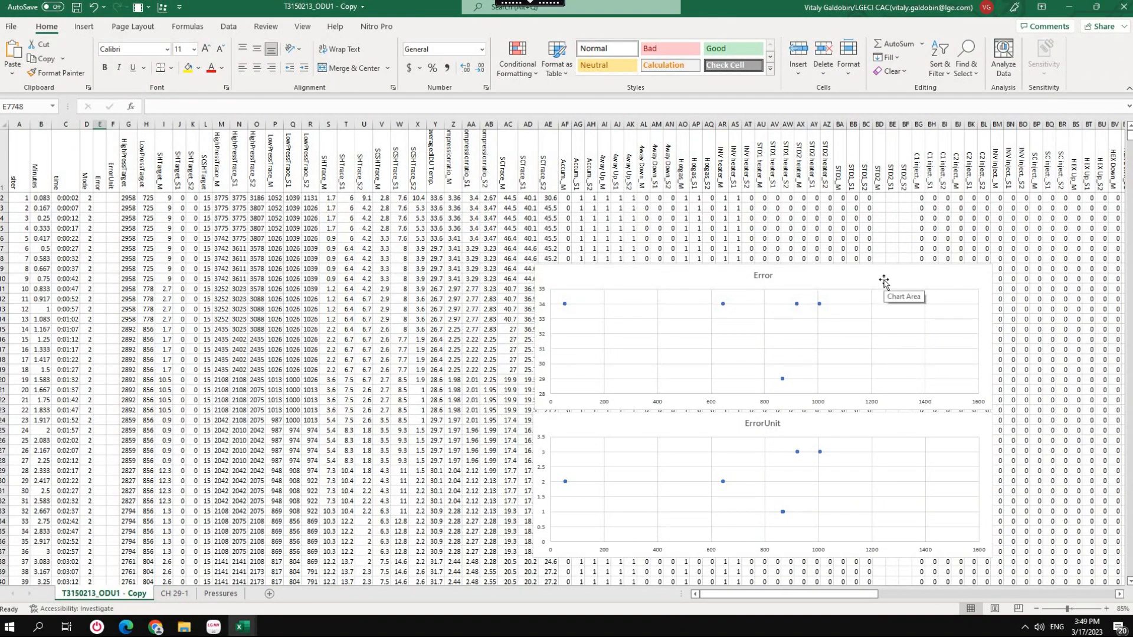
pyautogui.click(883, 282)
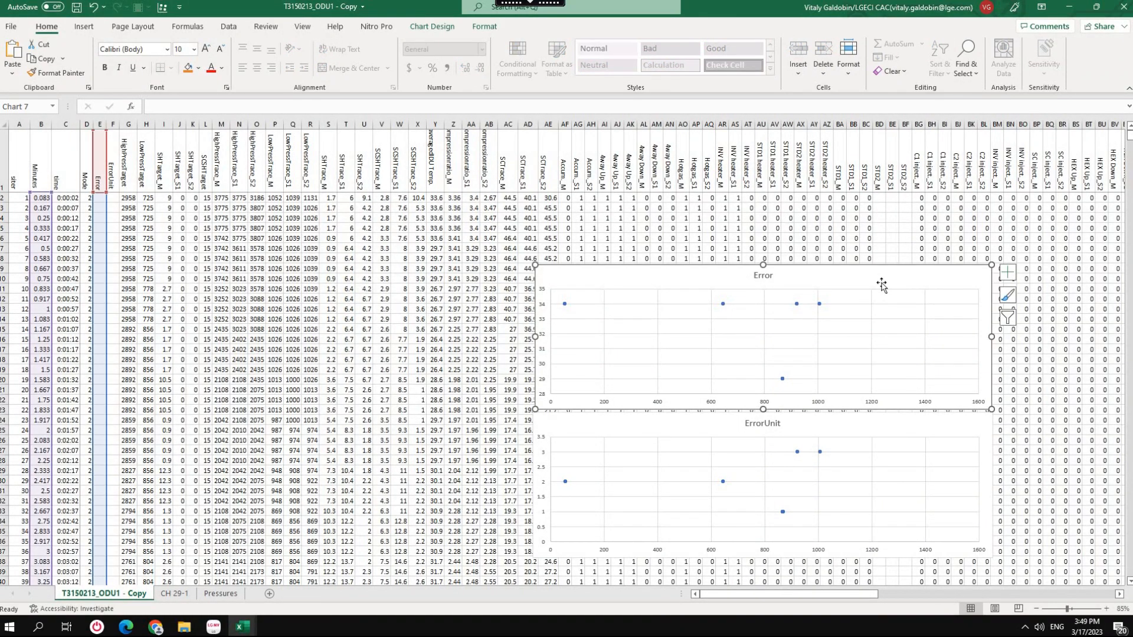
pyautogui.press('Delete')
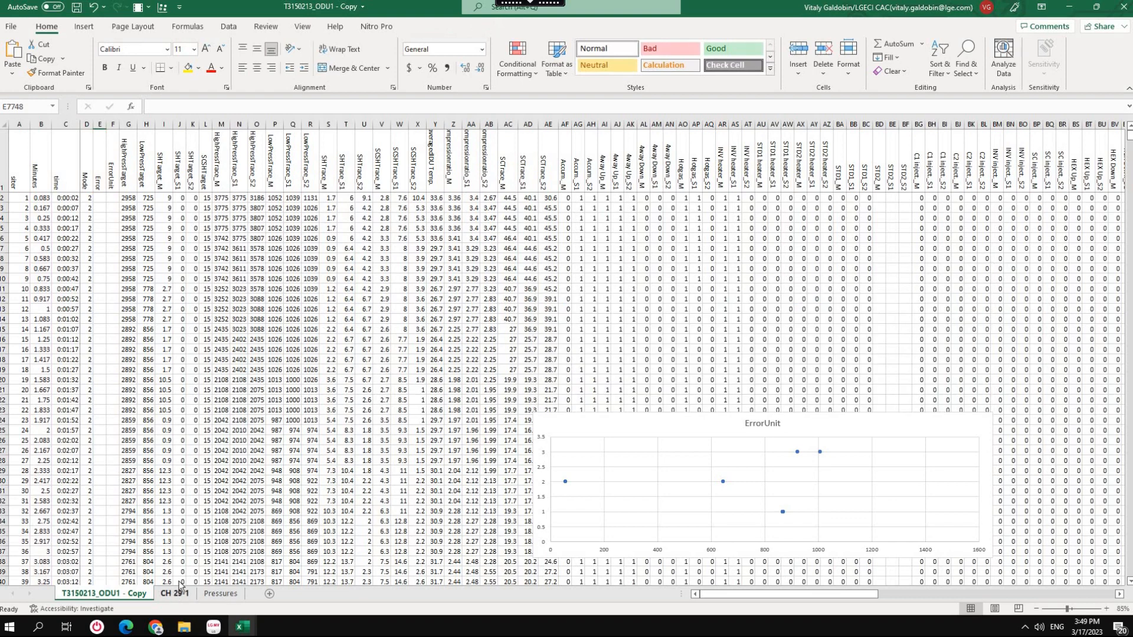
pyautogui.hotkey('ctrl', 'pagedown')
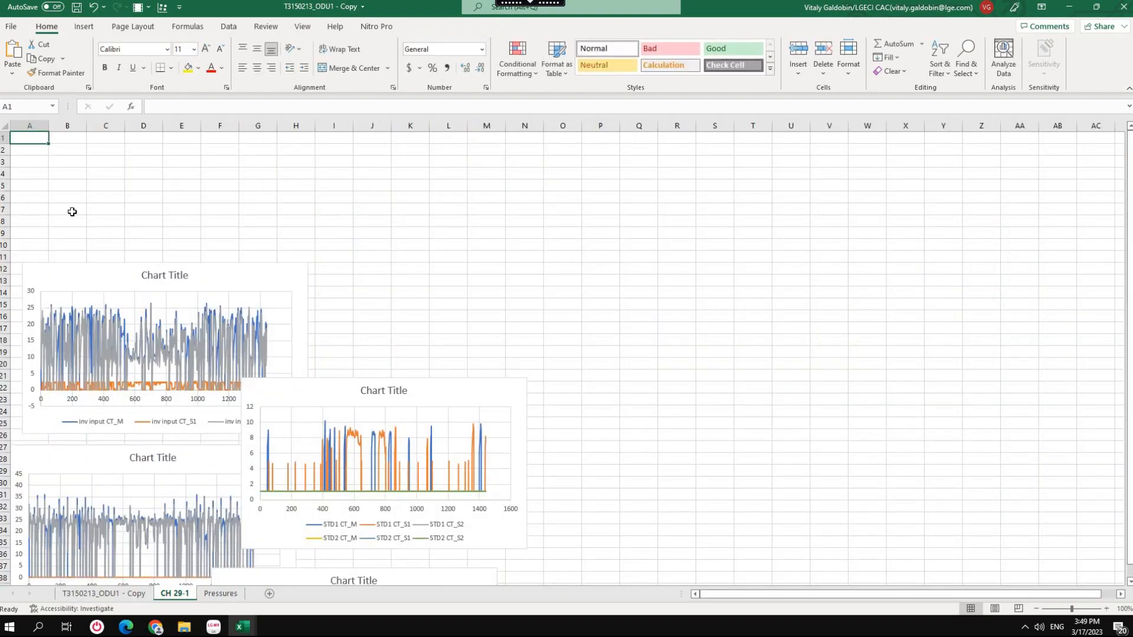
pyautogui.hotkey('ctrl', 'v')
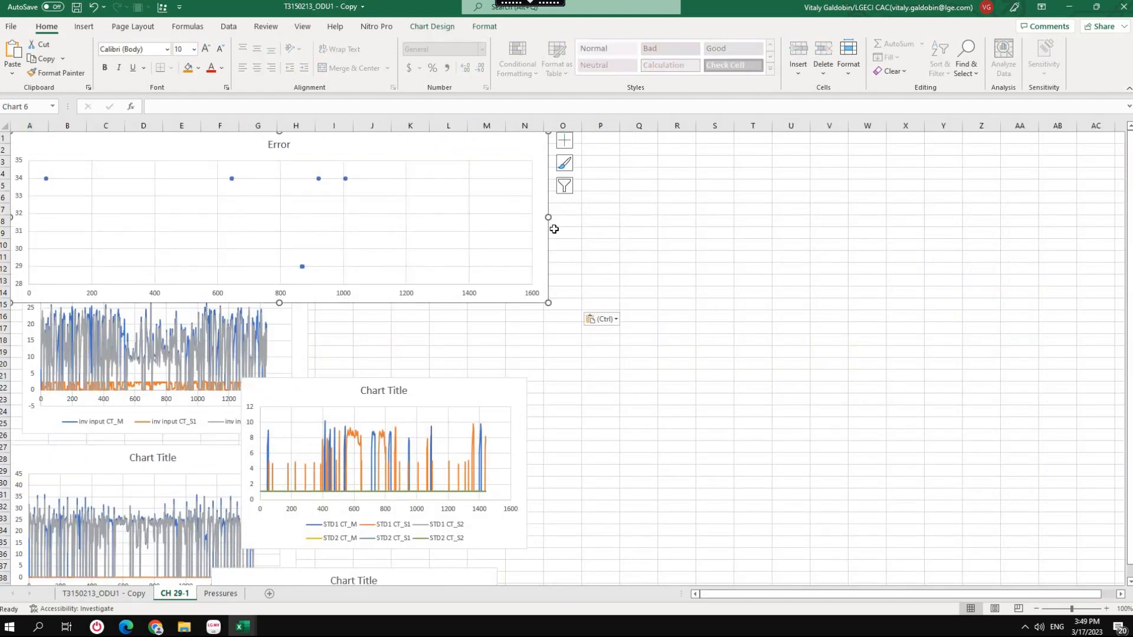
pyautogui.moveTo(550, 217); pyautogui.dragTo(924, 205)
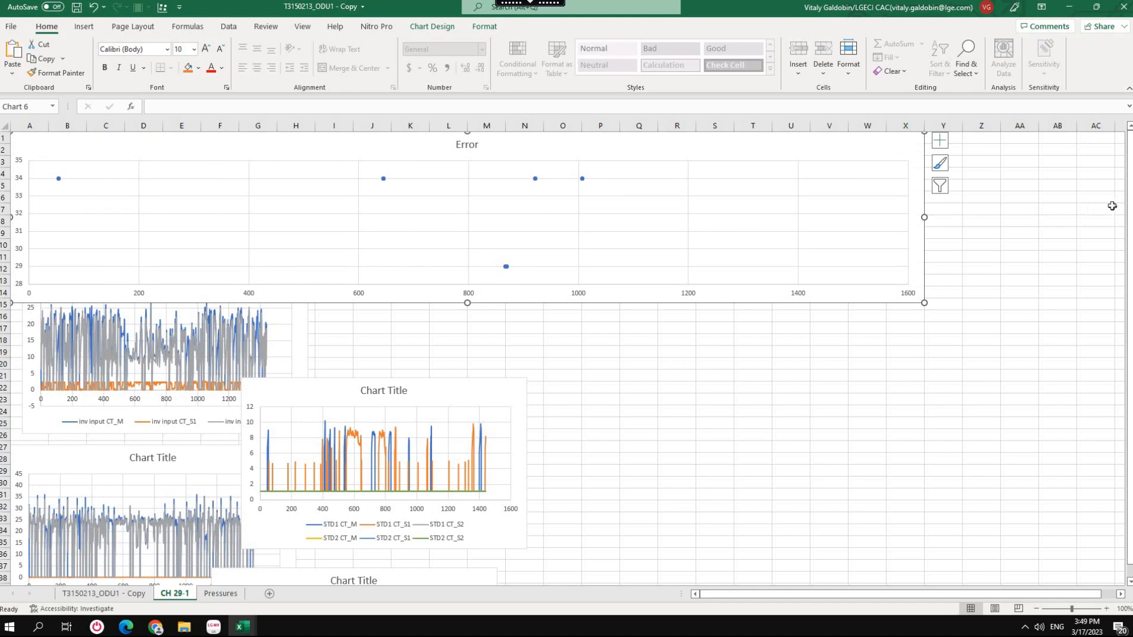
# Align the inv input CT chart directly below the Error chart and widen it to match.
pyautogui.click(648, 409)
pyautogui.scroll(-3, 648, 409)
pyautogui.moveTo(300, 243); pyautogui.dragTo(288, 282)
pyautogui.moveTo(296, 281); pyautogui.dragTo(924, 289)
# Place the STD1/STD2 CT chart directly below the inv input CT chart and widen it to the same width.
pyautogui.scroll(-5, 649, 354)
pyautogui.moveTo(149, 374); pyautogui.dragTo(184, 494)
pyautogui.moveTo(401, 298); pyautogui.dragTo(394, 424)
pyautogui.moveTo(267, 321); pyautogui.dragTo(276, 463)
pyautogui.hotkey('ctrl', 'z')
pyautogui.moveTo(514, 177); pyautogui.dragTo(924, 279)
# Widen the inv phase CT chart to match the others and position it directly below the STD1/STD2 CT chart.
pyautogui.scroll(-4, 649, 324)
pyautogui.click(289, 249)
pyautogui.moveTo(296, 257); pyautogui.dragTo(924, 256)
pyautogui.moveTo(890, 195); pyautogui.dragTo(890, 241)
# Stack the fan phaseCT and fan2 phase CT charts below the inv phase CT chart and widen both to match.
pyautogui.scroll(-3, 427, 434)
pyautogui.moveTo(355, 365); pyautogui.dragTo(333, 547)
pyautogui.moveTo(481, 213); pyautogui.dragTo(286, 338)
pyautogui.moveTo(296, 346); pyautogui.dragTo(922, 343)
pyautogui.scroll(-5, 649, 354)
pyautogui.moveTo(319, 403); pyautogui.dragTo(276, 422)
pyautogui.moveTo(296, 340); pyautogui.dragTo(923, 336)
# Set the Error chart's horizontal axis bounds to a minimum of 850 and a maximum of 870.
pyautogui.scroll(20, 1097, 341)
pyautogui.click(906, 247)
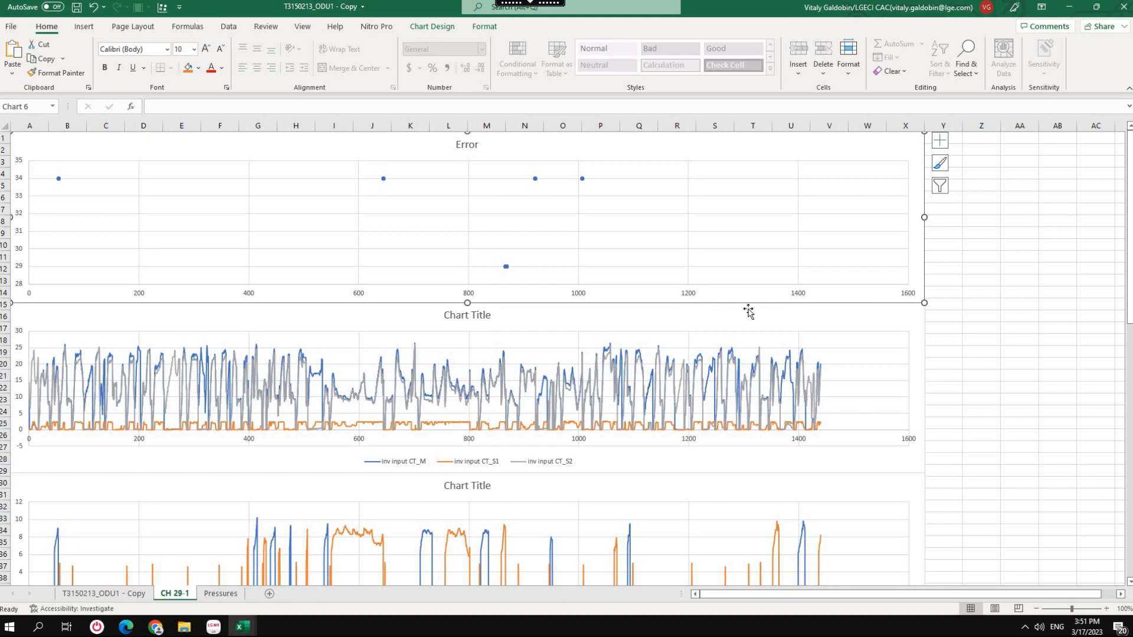
pyautogui.rightClick(691, 299)
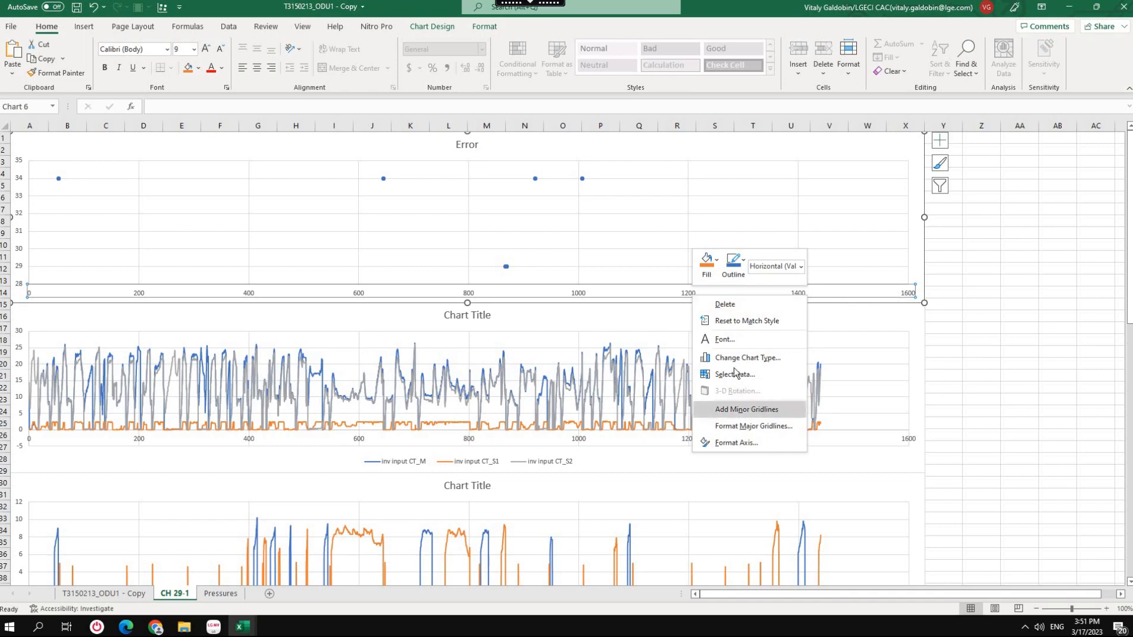
pyautogui.click(736, 443)
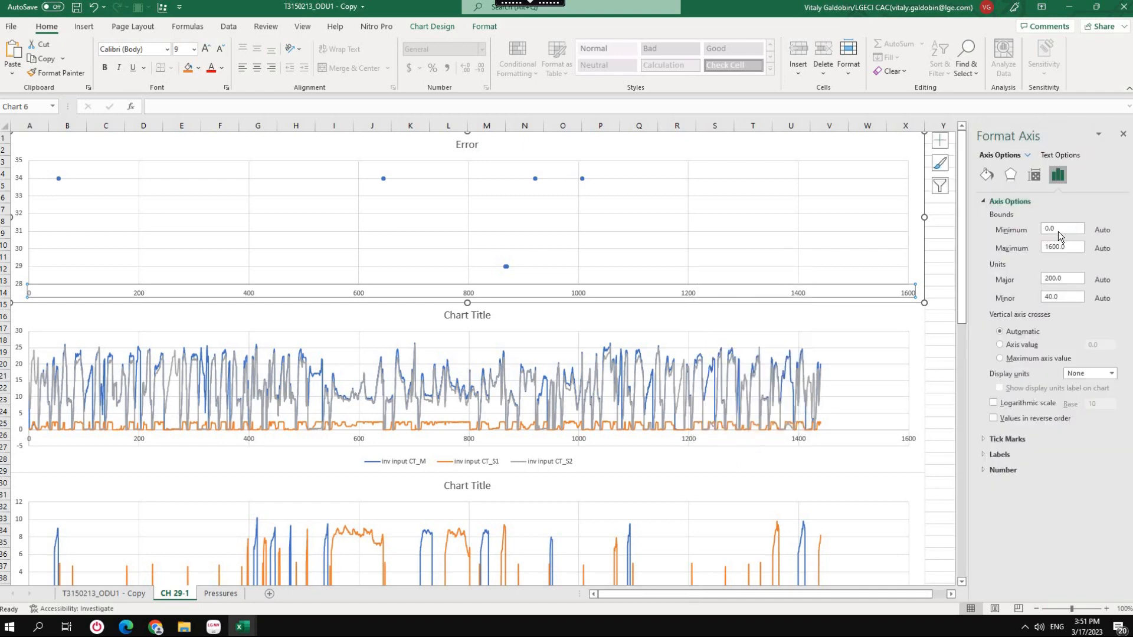
pyautogui.click(1023, 230)
pyautogui.press('Tab')
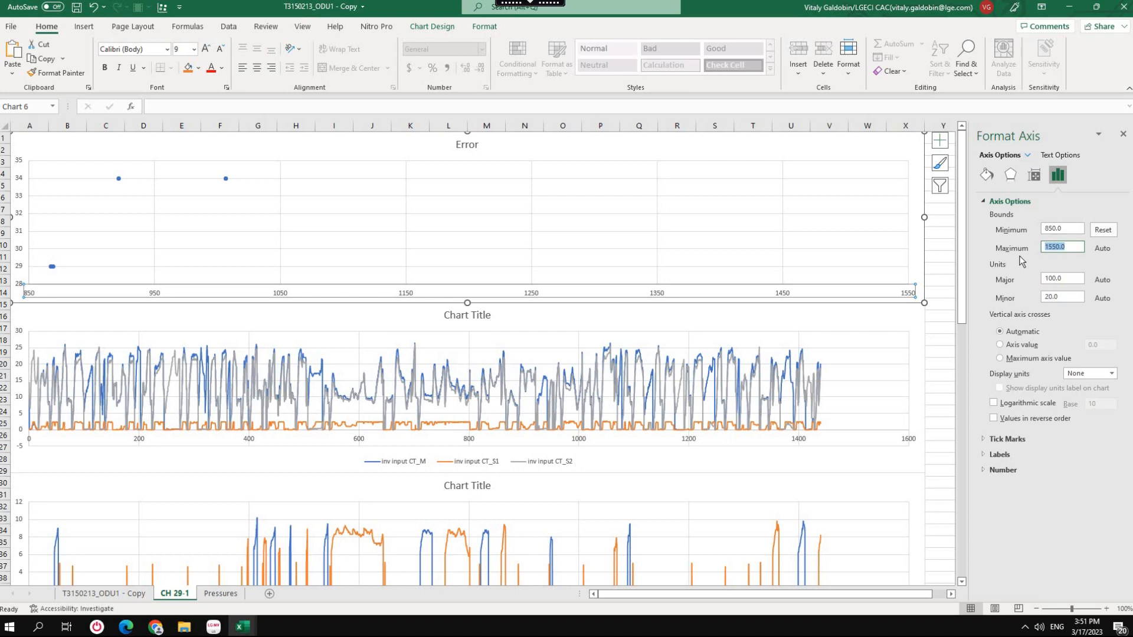
pyautogui.write('870')
pyautogui.click(1069, 230)
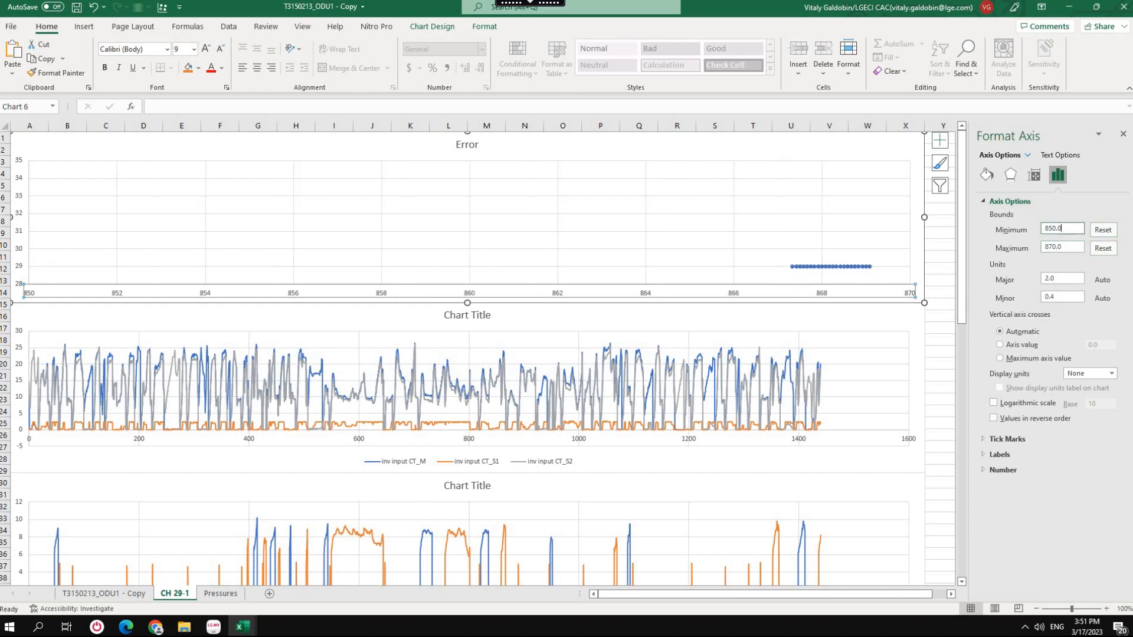
# Set the inv input CT chart's horizontal axis bounds to 850 and 870.
pyautogui.rightClick(799, 440)
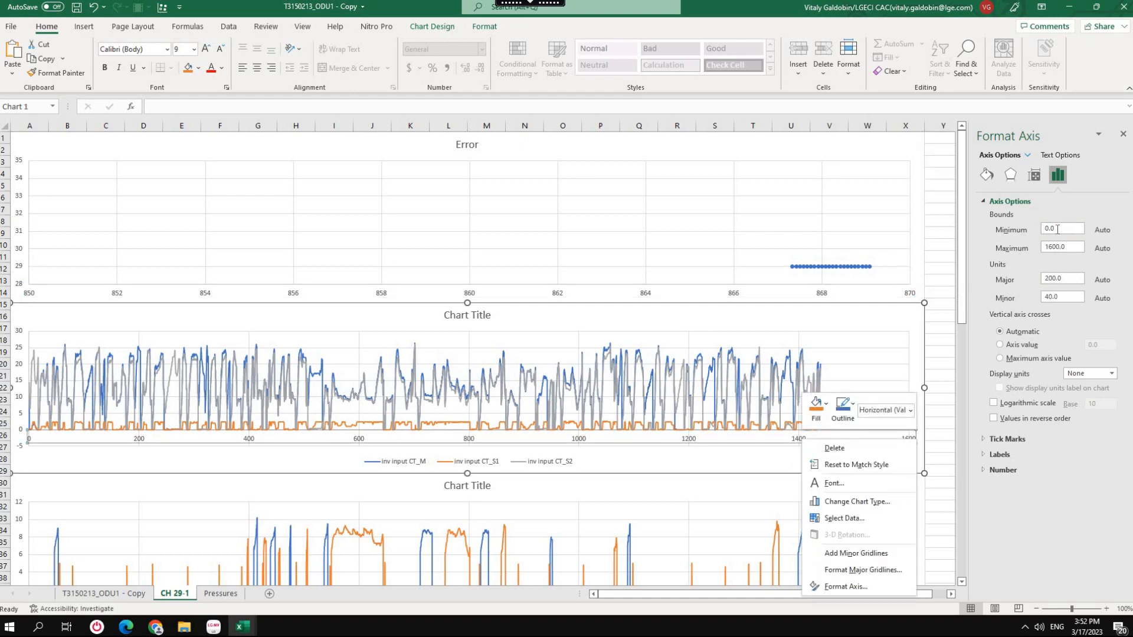
pyautogui.moveTo(1057, 229)
pyautogui.mouseDown()
pyautogui.moveTo(1025, 249)
pyautogui.moveTo(1035, 230)
pyautogui.mouseUp()
pyautogui.write('850870')
pyautogui.press('Return')
# Set the STD1/STD2 CT chart's horizontal axis range from 850 to 870.
pyautogui.scroll(-5, 871, 486)
pyautogui.rightClick(794, 442)
pyautogui.write('850')
pyautogui.moveTo(1064, 247); pyautogui.dragTo(1030, 251)
pyautogui.write('870')
pyautogui.press('Return')
# Limit the horizontal axes of the inv phase CT and fan phaseCT charts to the 850 to 870 range.
pyautogui.scroll(-4, 801, 392)
pyautogui.rightClick(800, 470)
pyautogui.write('850870')
pyautogui.click(1068, 227)
pyautogui.scroll(-5, 799, 443)
pyautogui.rightClick(681, 451)
pyautogui.click(1044, 230)
pyautogui.write('850870')
# Set the fan2 phase CT chart's horizontal axis bounds to 850 and 870, and close the axis formatting options.
pyautogui.scroll(-5, 717, 403)
pyautogui.rightClick(794, 452)
pyautogui.write('850')
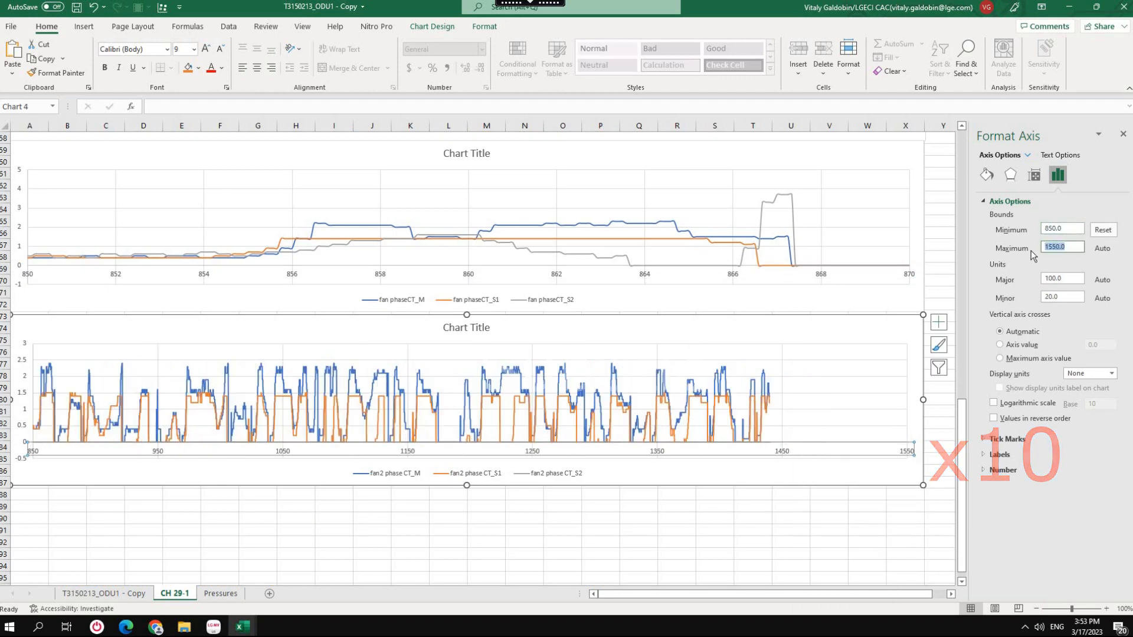
pyautogui.write('870')
pyautogui.press('Return')
pyautogui.scroll(19, 814, 392)
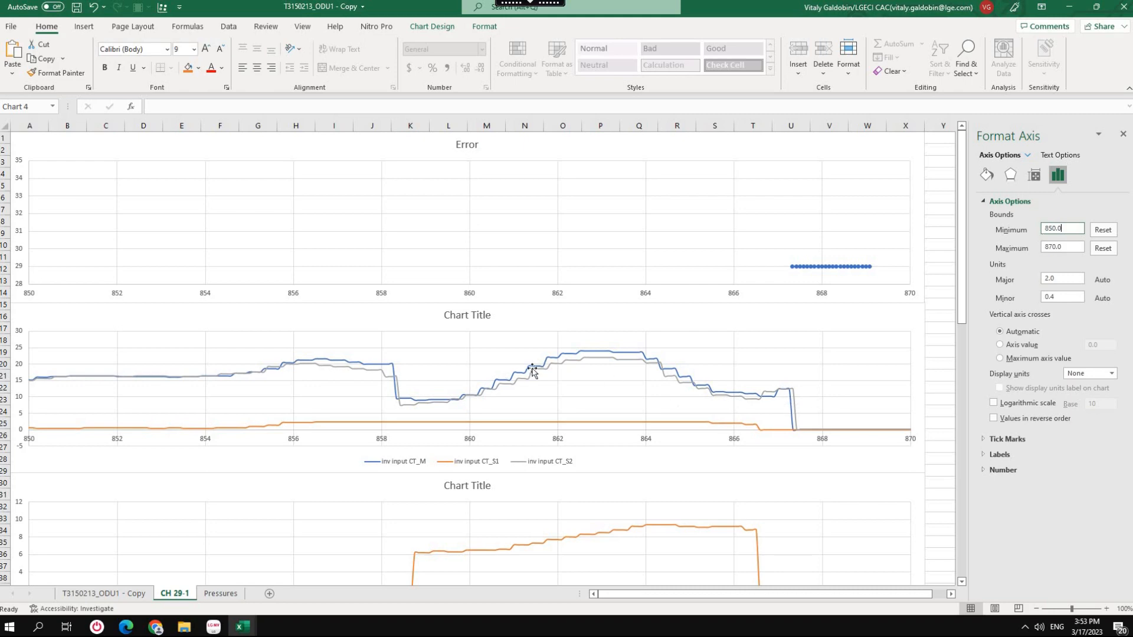
pyautogui.scroll(-5, 534, 362)
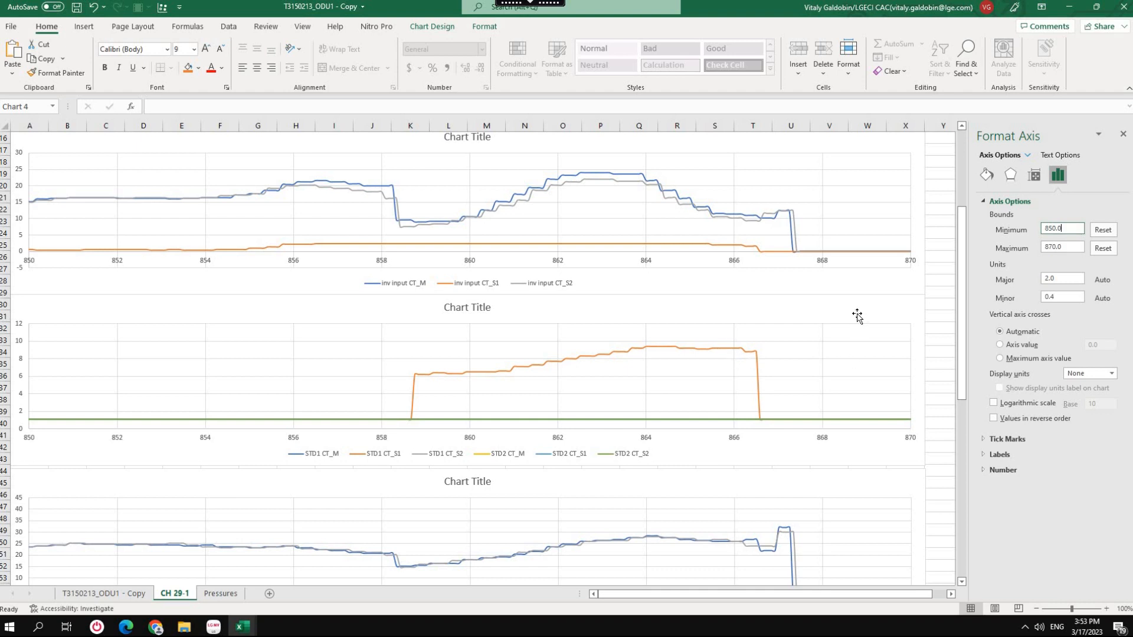
pyautogui.click(1121, 132)
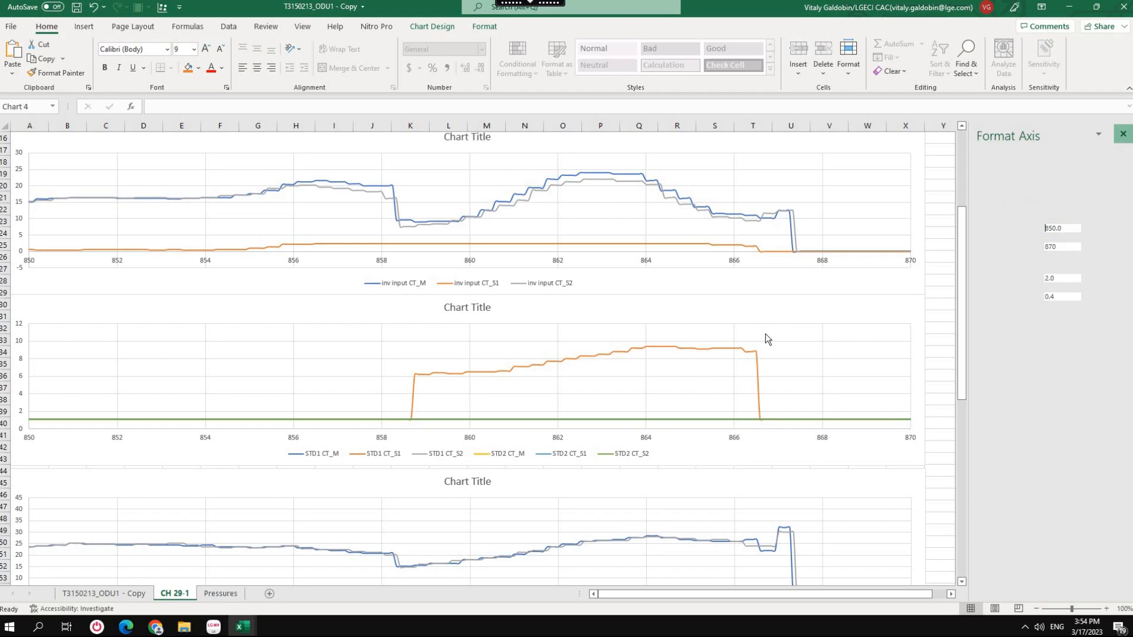
# Filter the STD1/STD2 CT chart to show only the STD1 CT_S1 series.
pyautogui.click(785, 311)
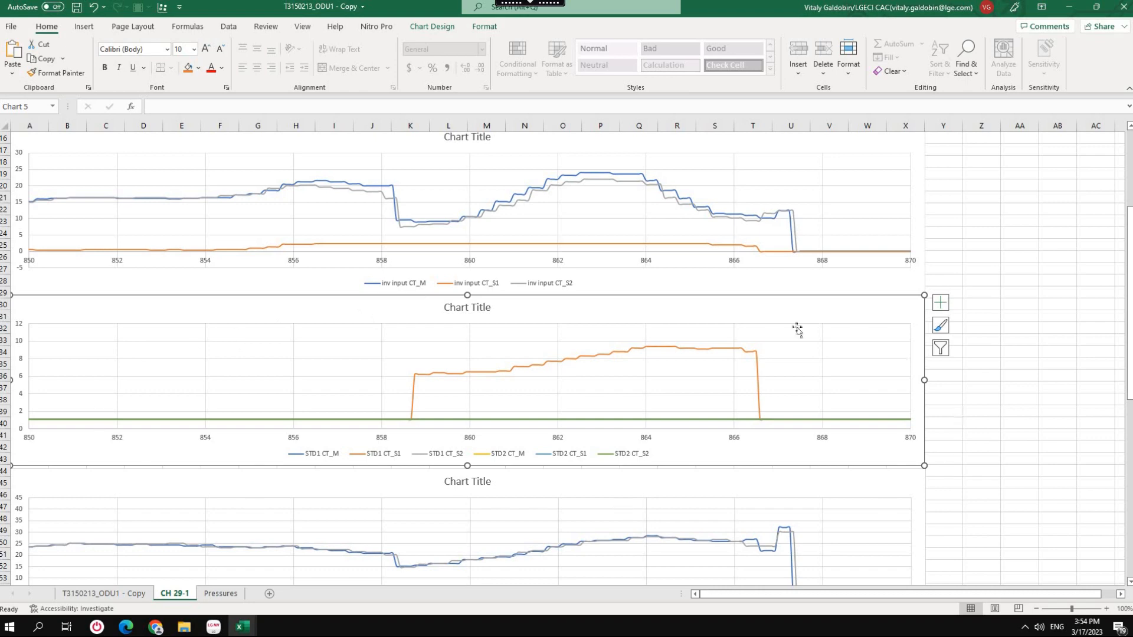
pyautogui.click(942, 350)
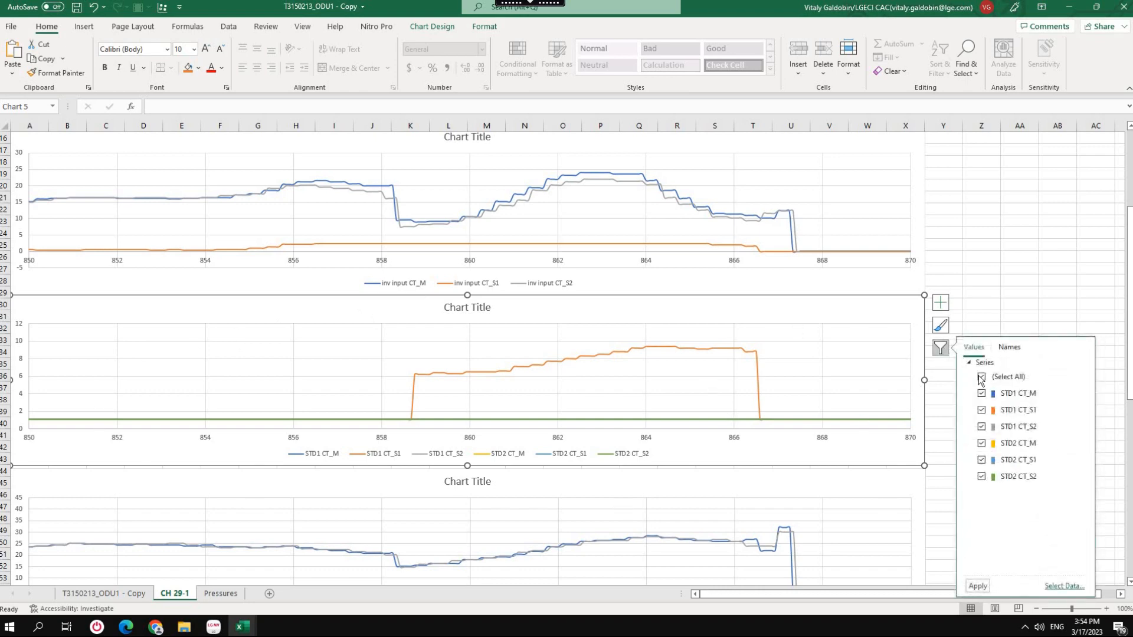
pyautogui.click(985, 379)
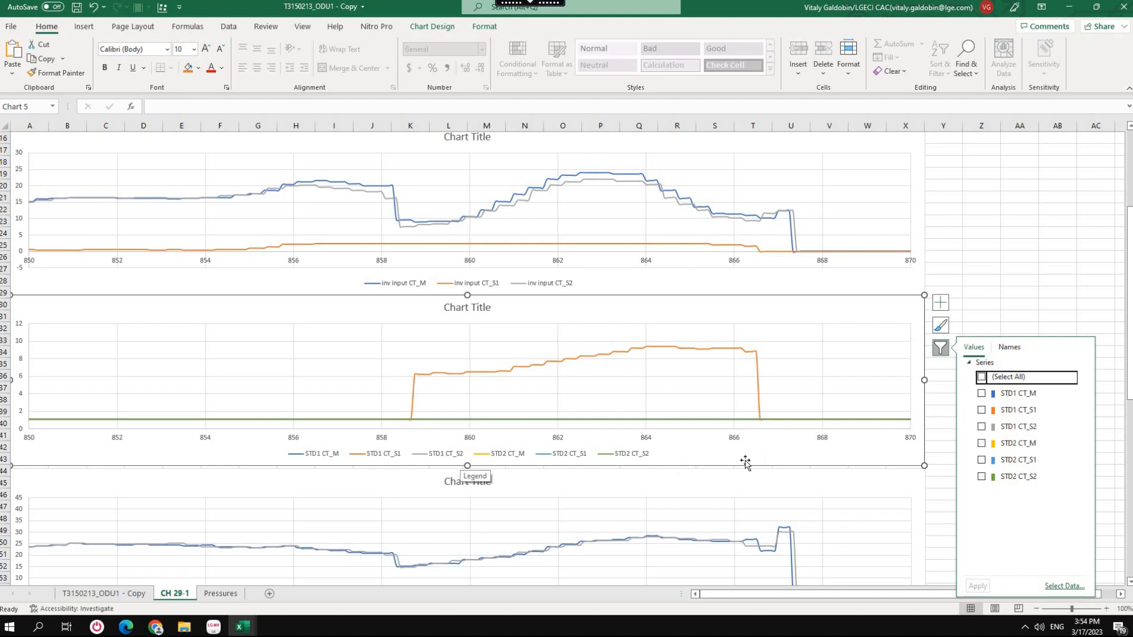
pyautogui.click(982, 412)
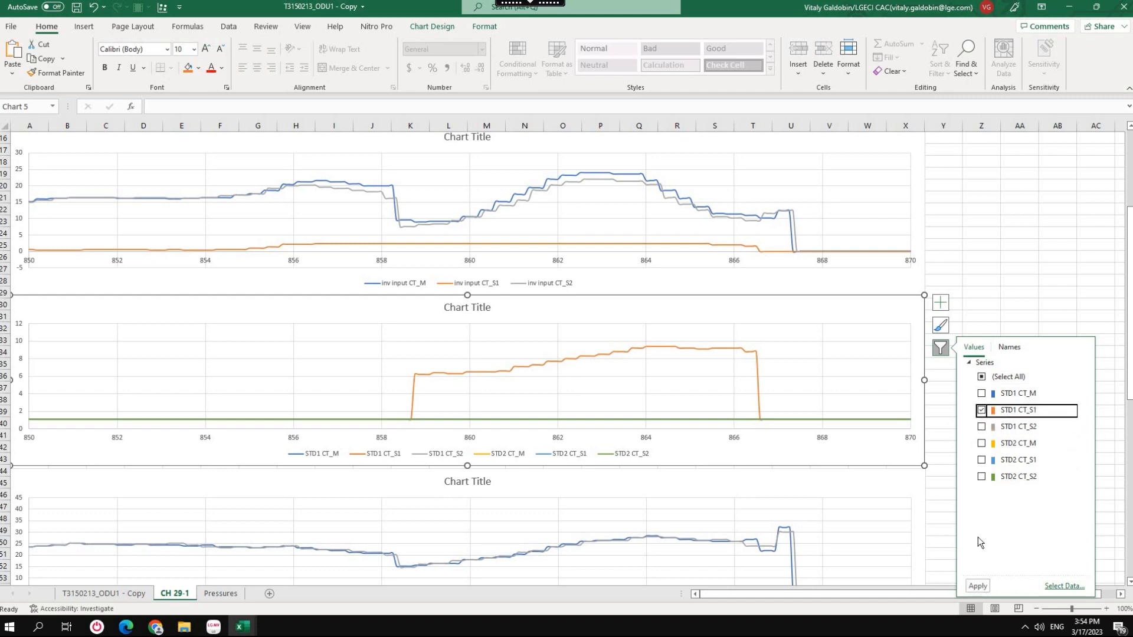
pyautogui.click(975, 587)
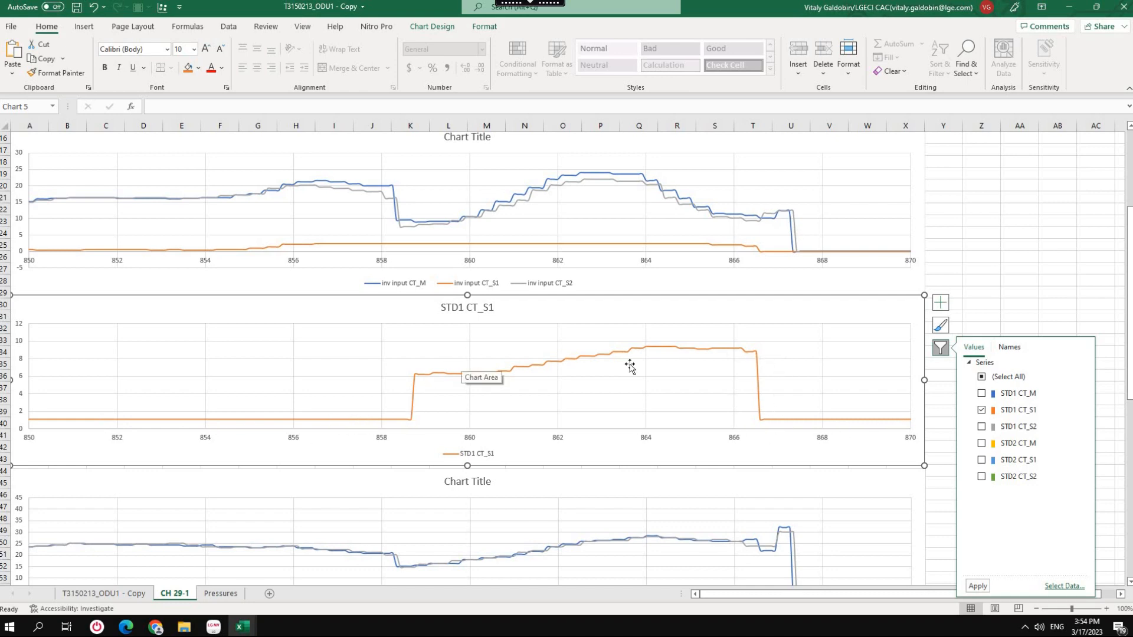
# Filter the STD1/STD2 CT chart to show every series except STD1 CT_S1.
pyautogui.click(981, 410)
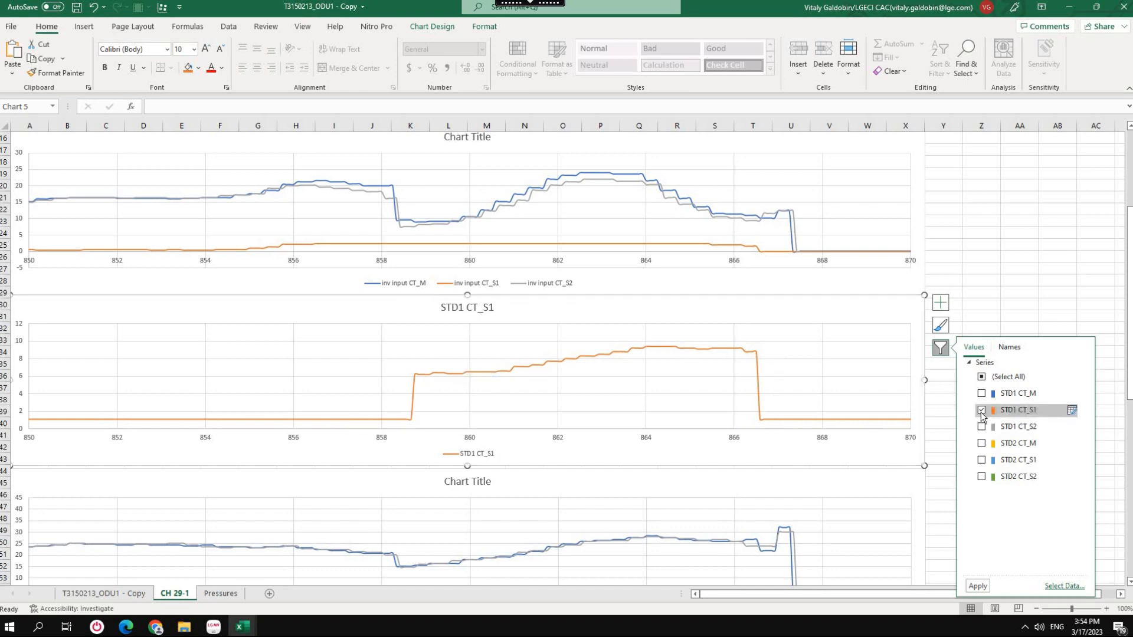
pyautogui.click(981, 376)
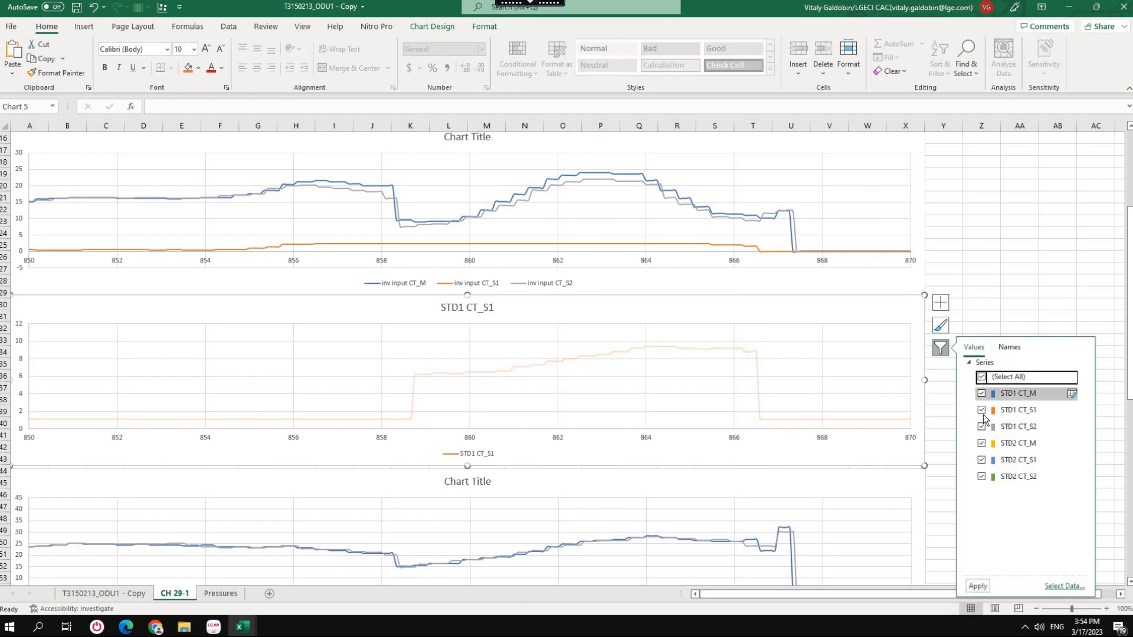
pyautogui.click(981, 410)
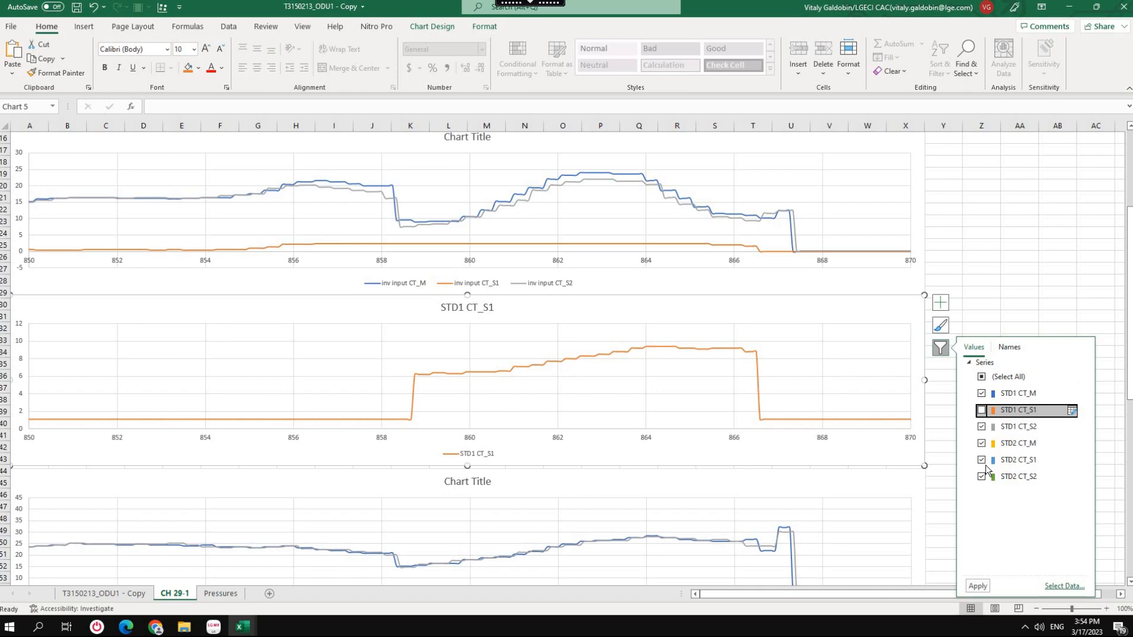
pyautogui.click(978, 586)
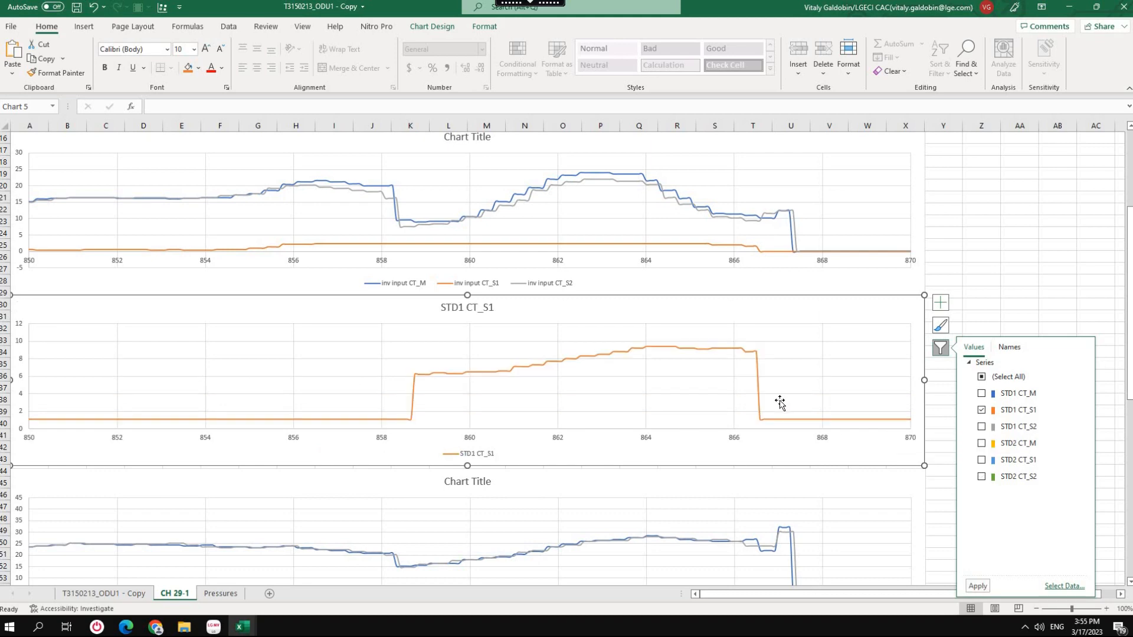
pyautogui.scroll(4, 779, 402)
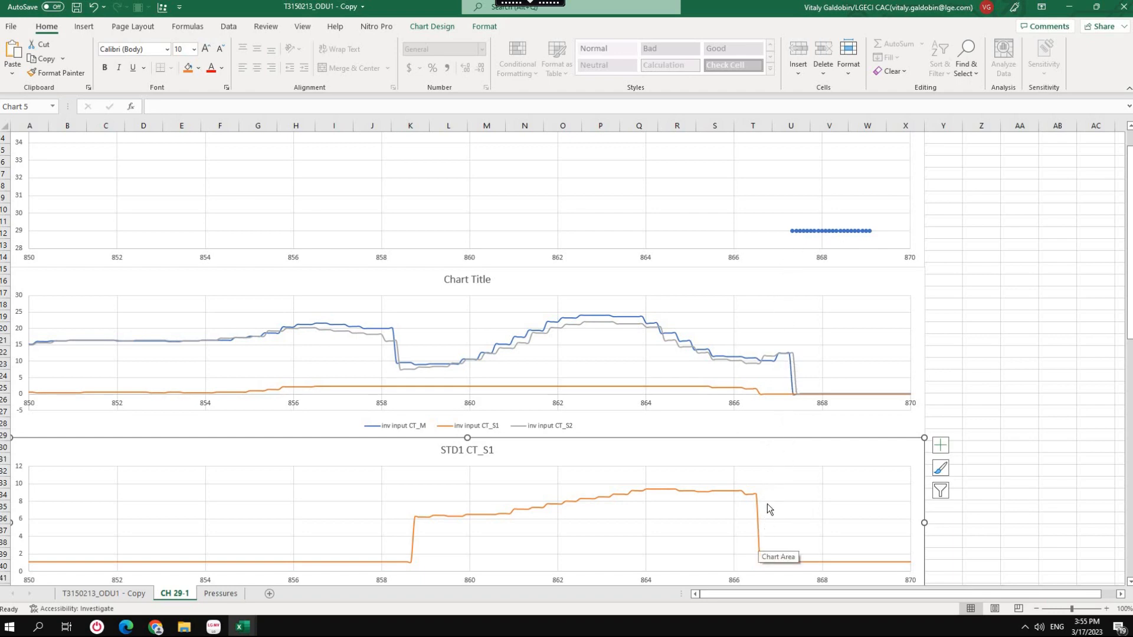
# Filter the inv phase CT chart to show only the inv phase CT_M and inv phase CT_S2 series.
pyautogui.scroll(-2, 761, 552)
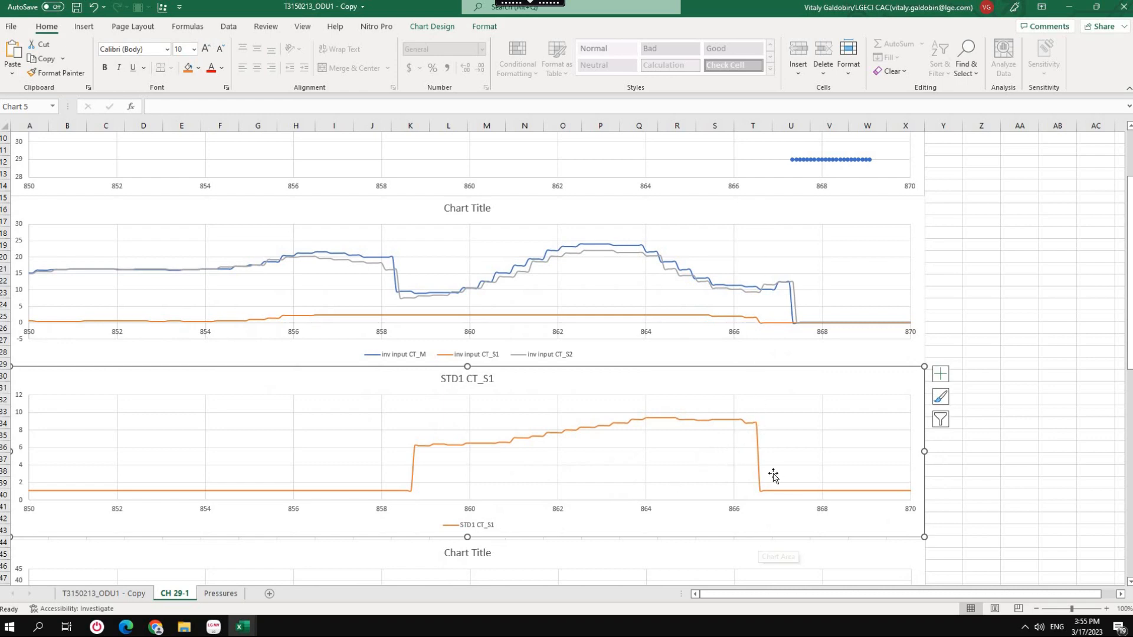
pyautogui.scroll(-3, 774, 475)
pyautogui.scroll(2, 774, 472)
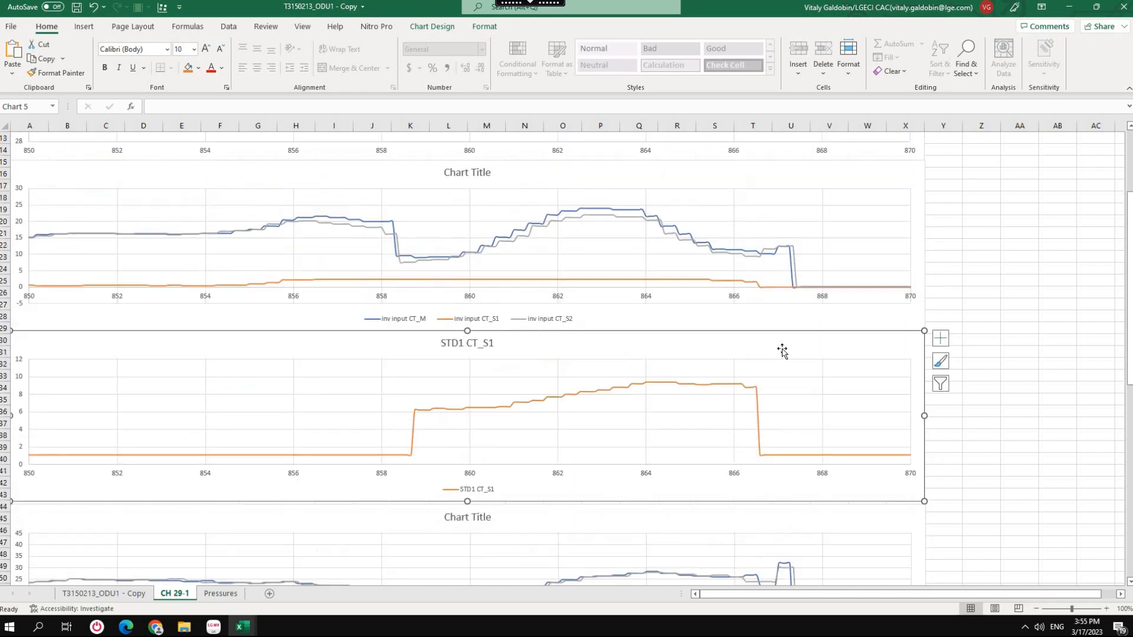
pyautogui.scroll(4, 767, 472)
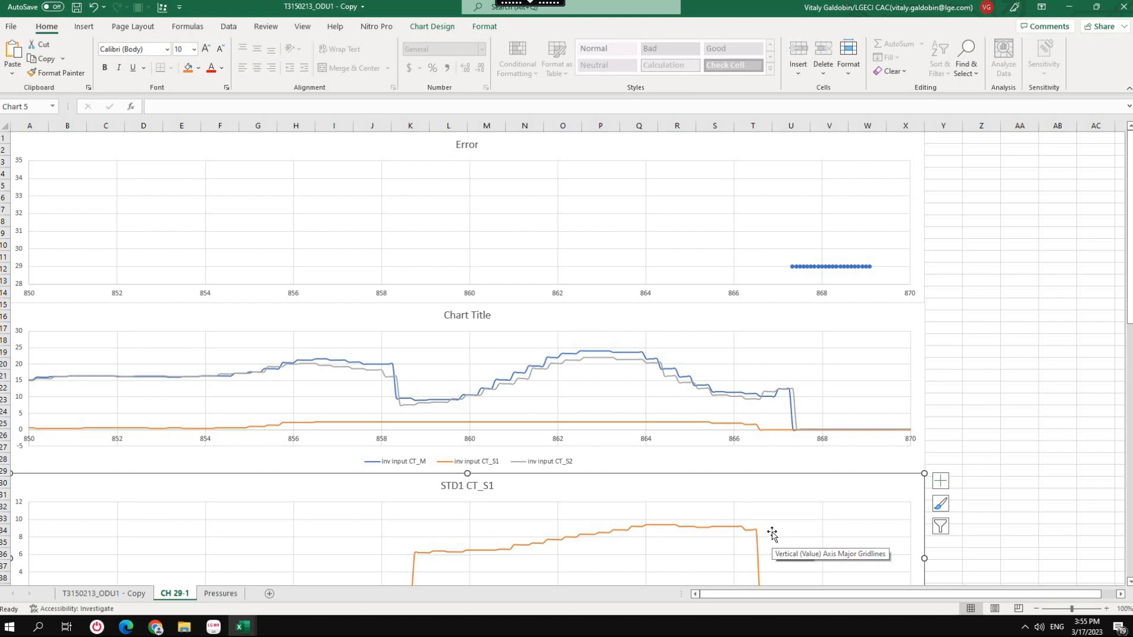
pyautogui.scroll(-10, 772, 534)
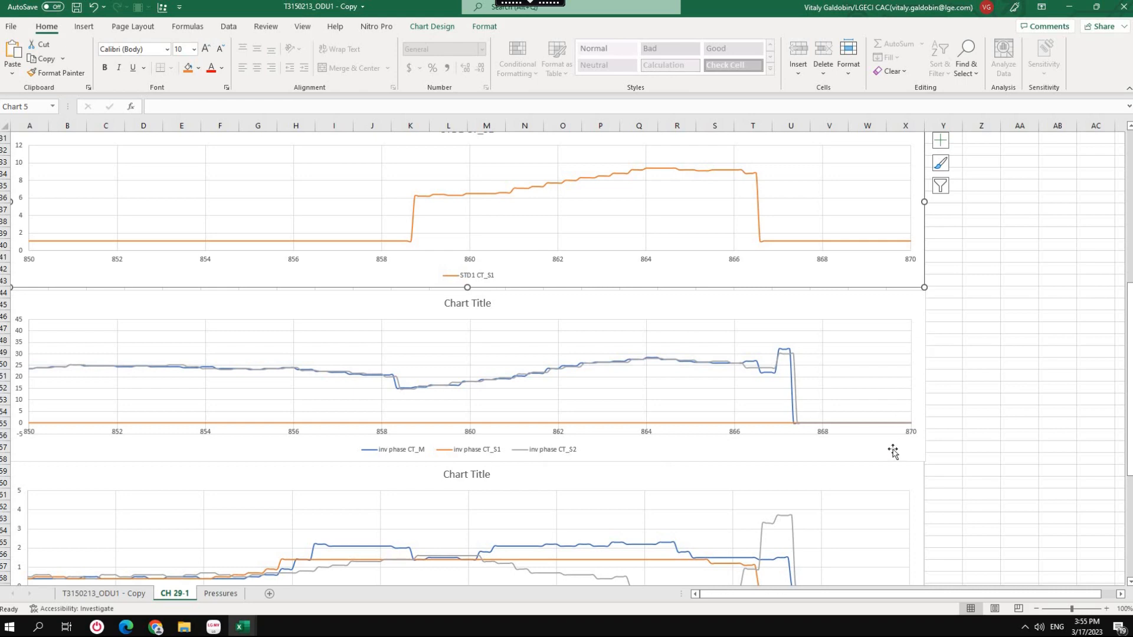
pyautogui.click(897, 380)
pyautogui.click(943, 345)
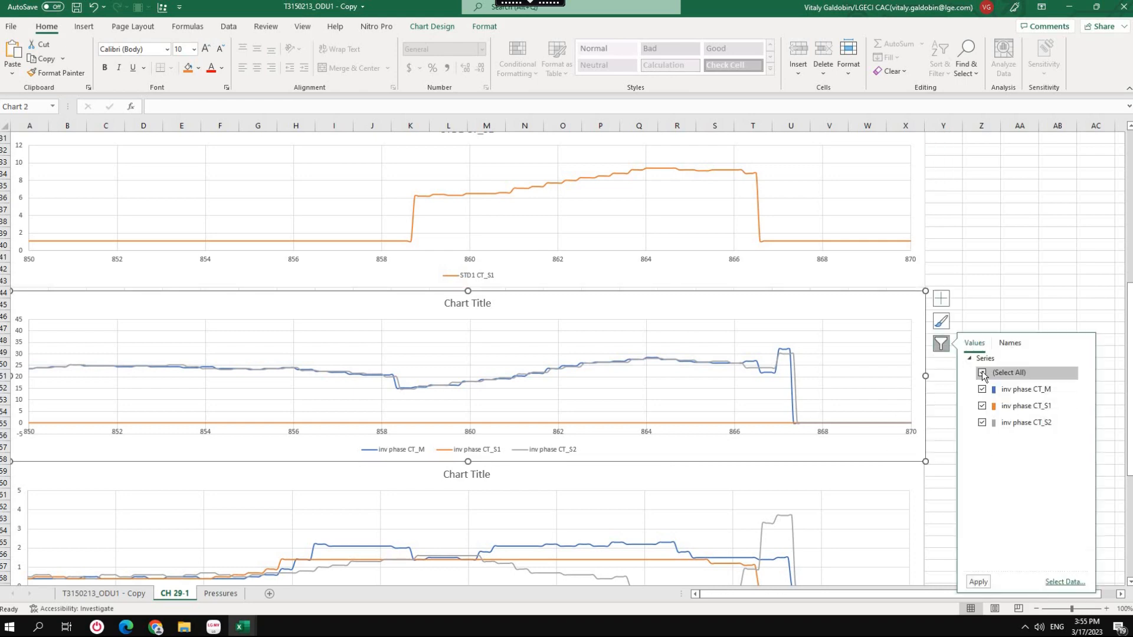
pyautogui.click(982, 423)
pyautogui.click(978, 582)
pyautogui.click(982, 406)
pyautogui.click(981, 423)
pyautogui.click(979, 581)
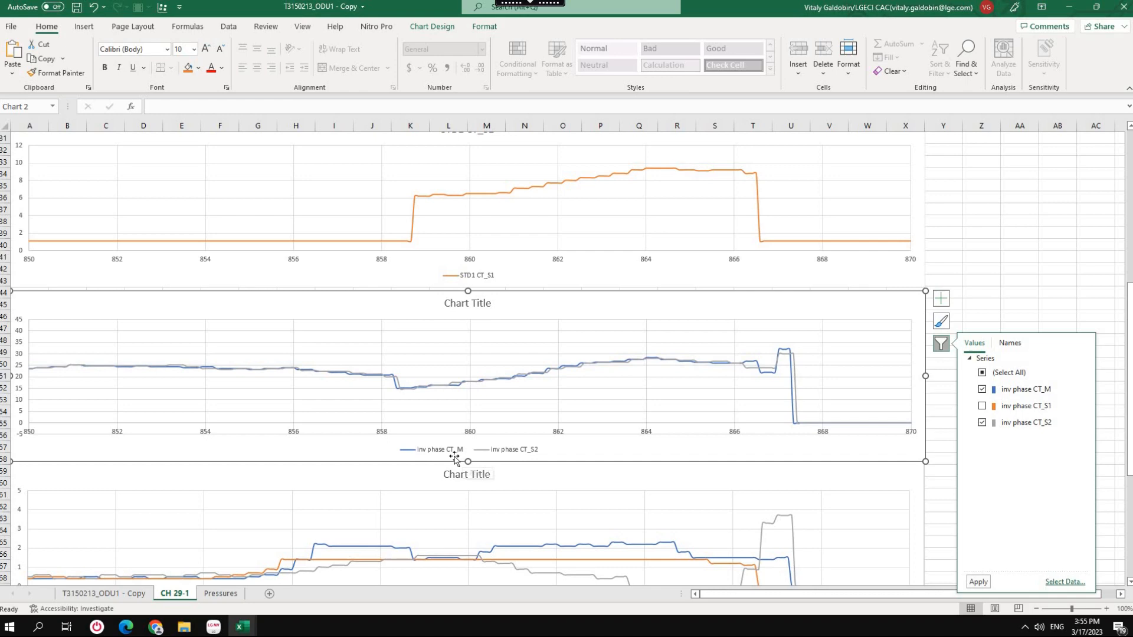
# Compare the fan phaseCT series with the error, inverter and STD1 current charts between minutes 866 and 868.
pyautogui.scroll(-4, 453, 459)
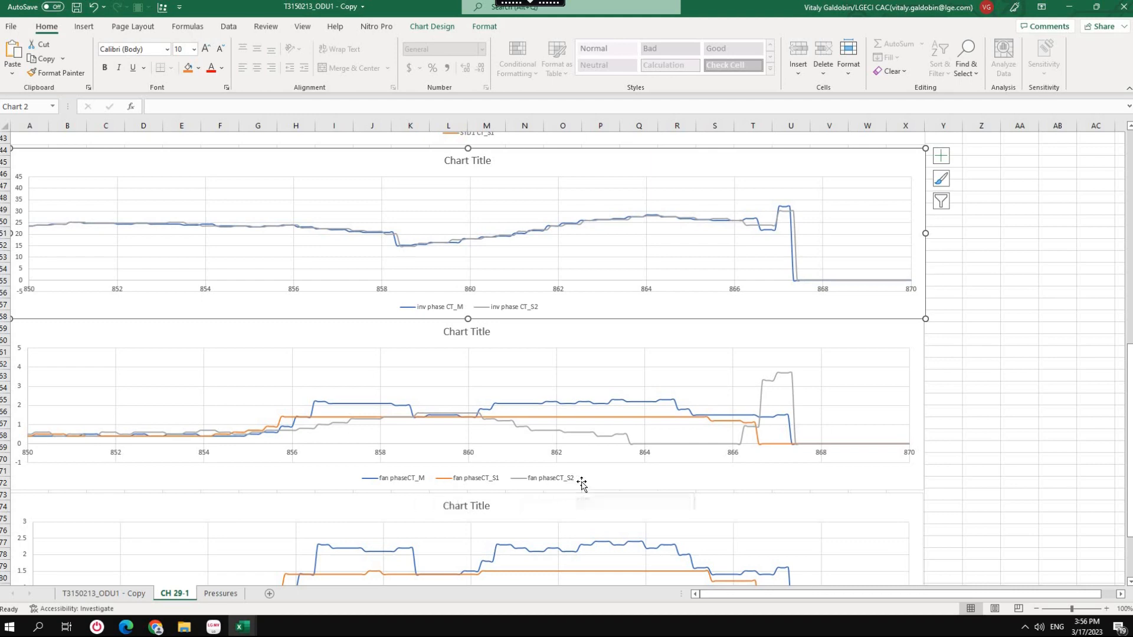
pyautogui.click(897, 482)
pyautogui.click(939, 373)
pyautogui.click(519, 457)
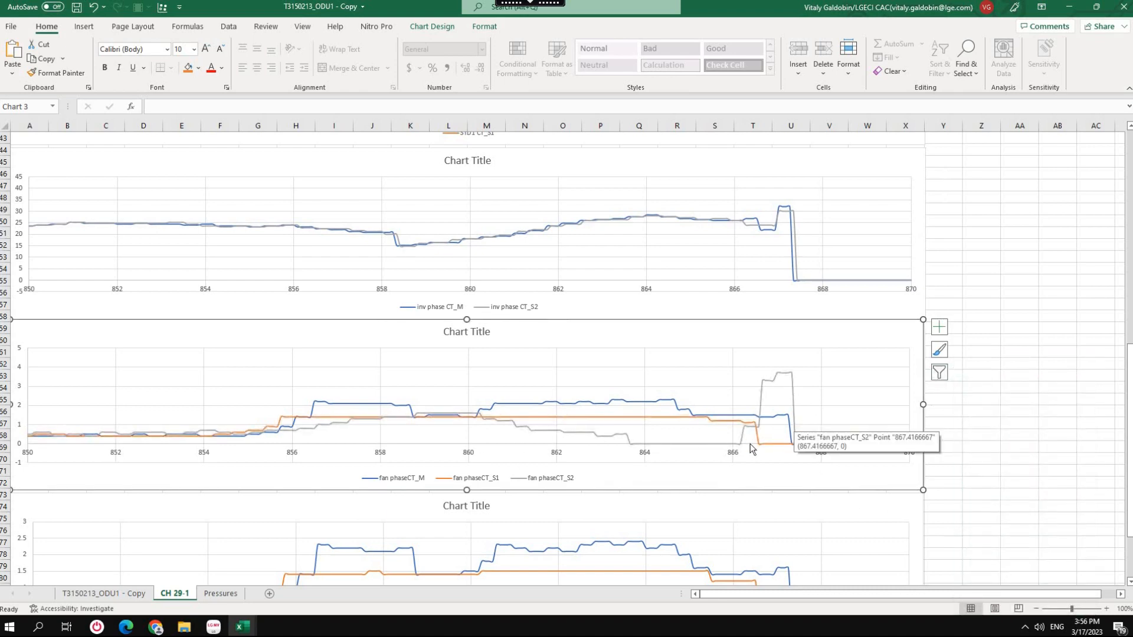
pyautogui.scroll(-6, 725, 413)
pyautogui.scroll(15, 785, 384)
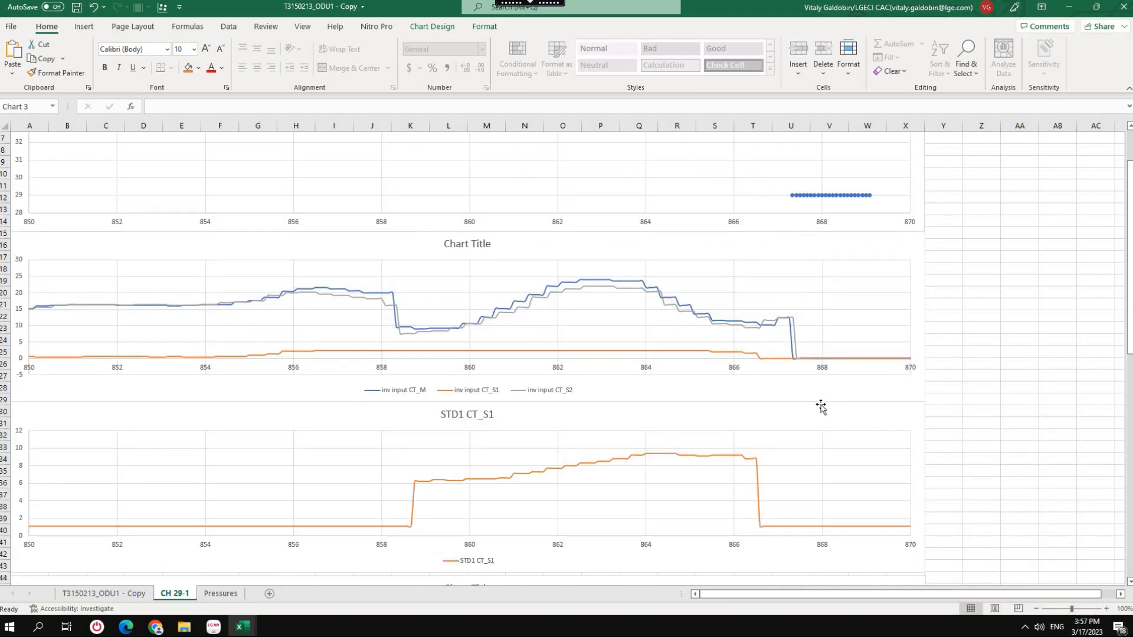
pyautogui.scroll(-2, 823, 410)
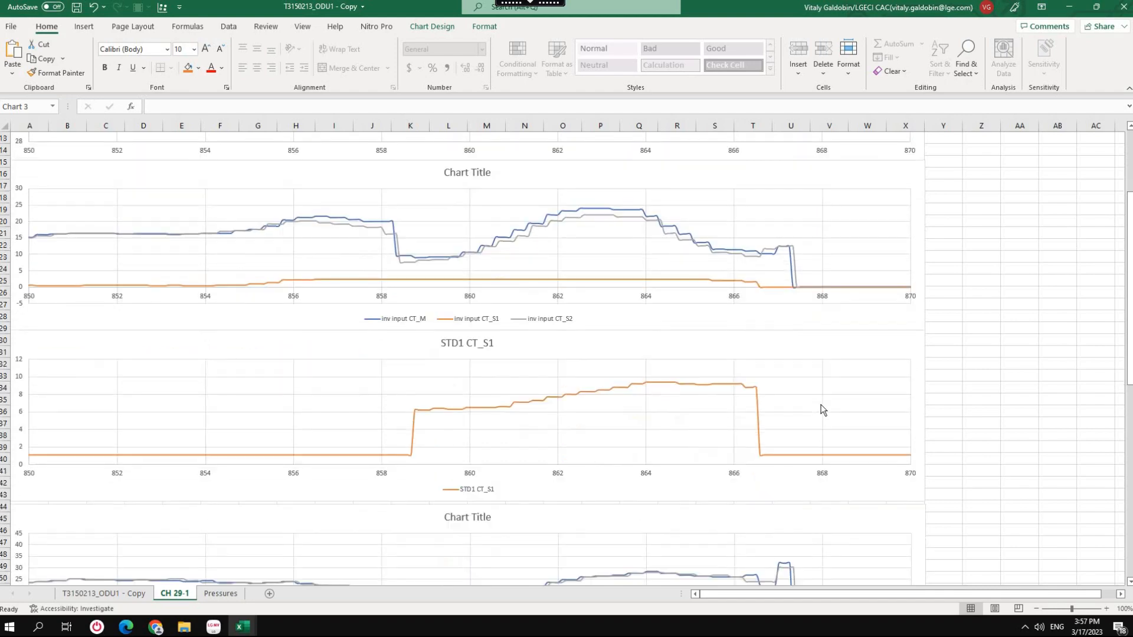
pyautogui.scroll(-4, 823, 410)
pyautogui.scroll(-1, 823, 410)
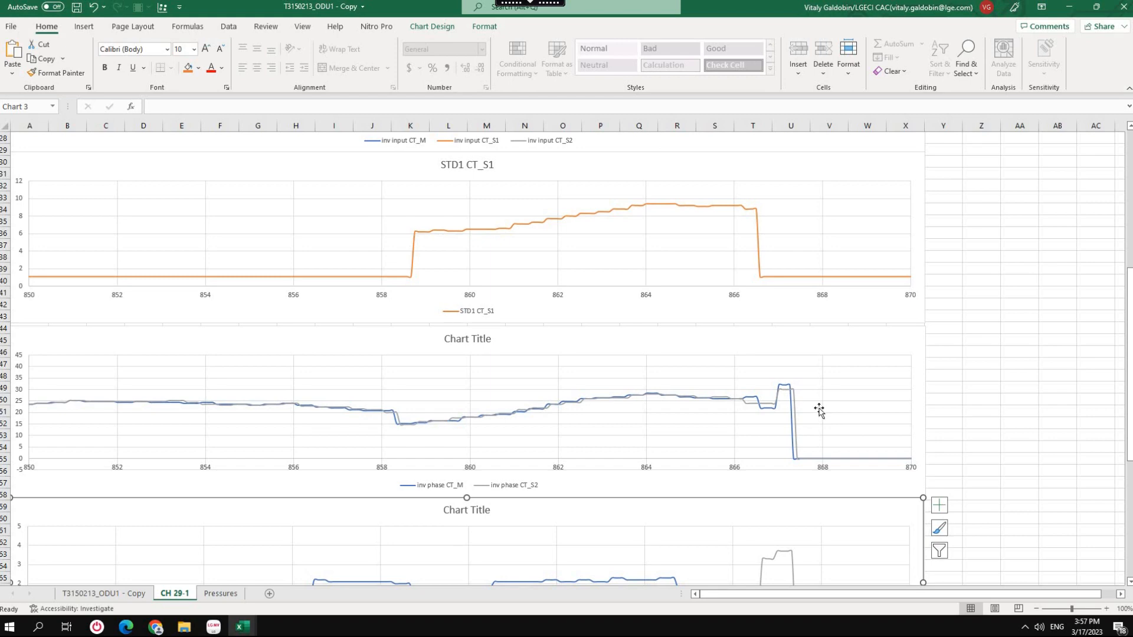
pyautogui.scroll(-3, 821, 405)
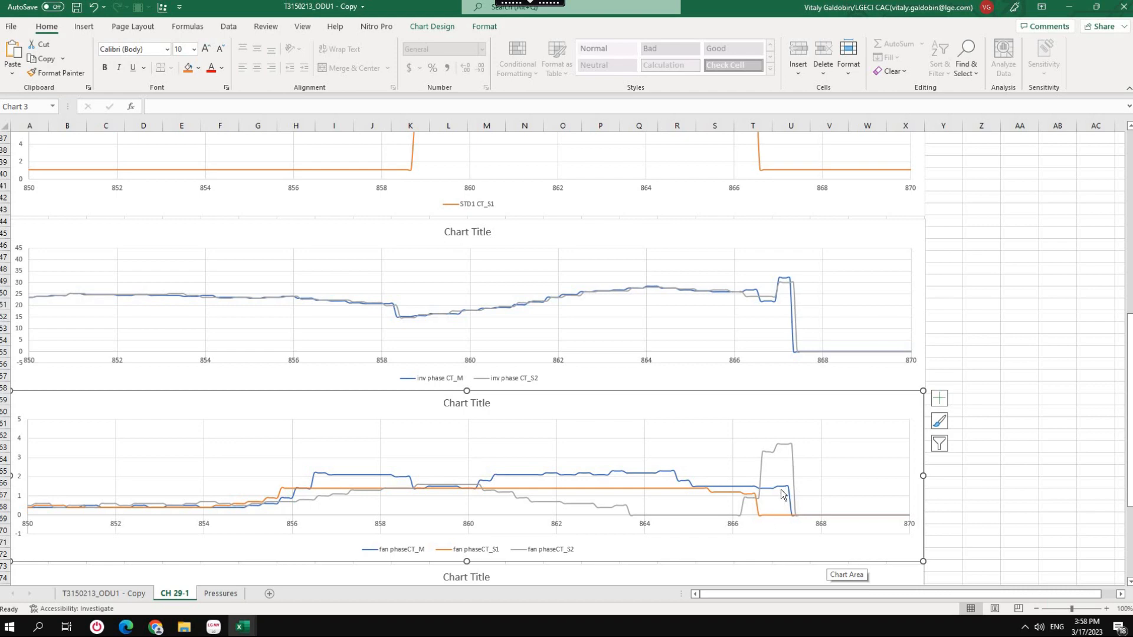
pyautogui.scroll(9, 794, 475)
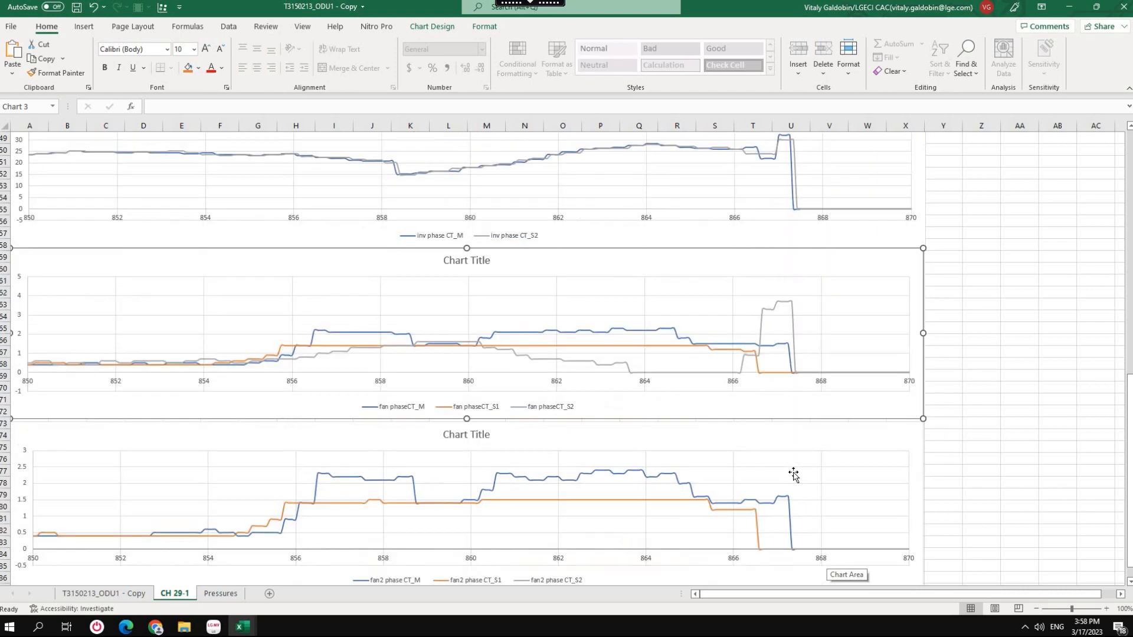
pyautogui.scroll(3, 793, 475)
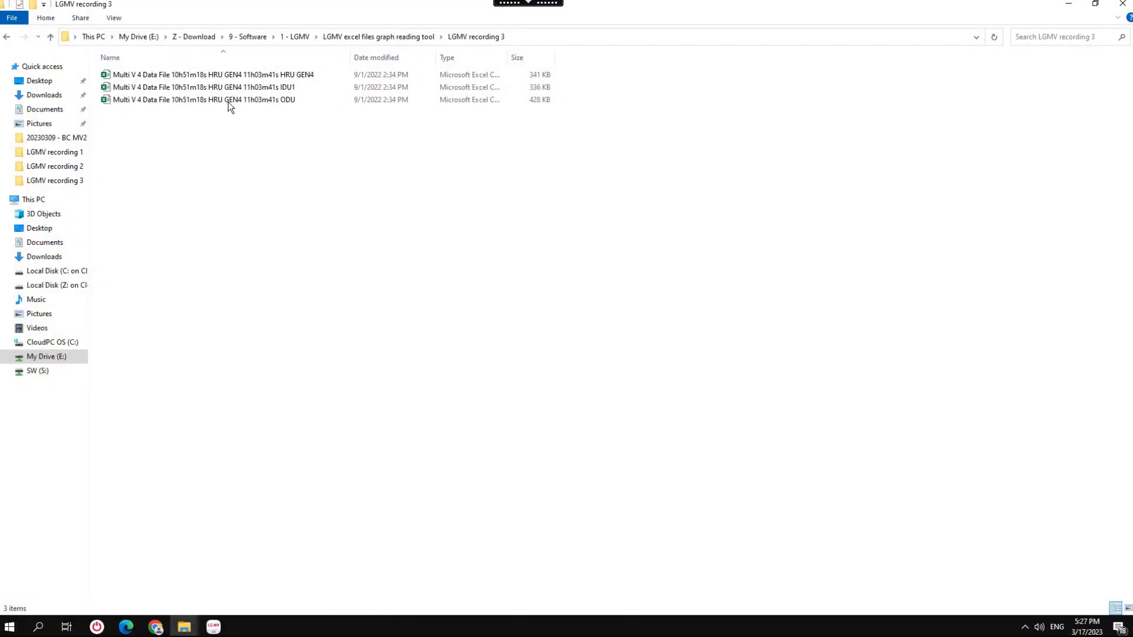
# Open the Multi V 4 data file and delete property rows 7 to 11, from property_name through property_type.
pyautogui.doubleClick(228, 101)
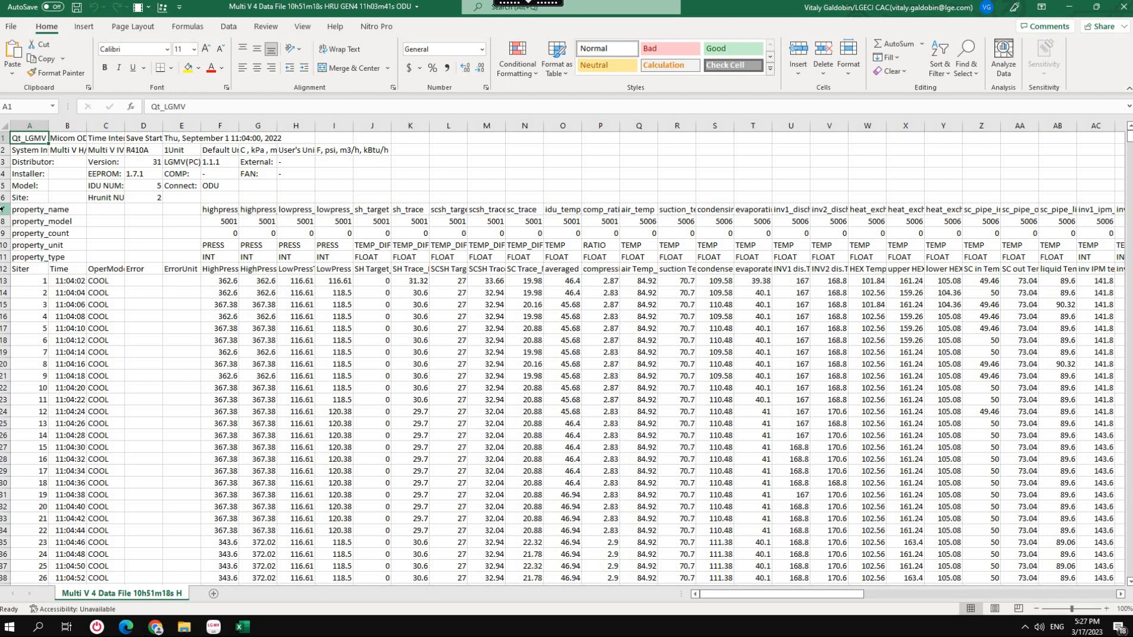
pyautogui.moveTo(3, 209); pyautogui.dragTo(3, 260)
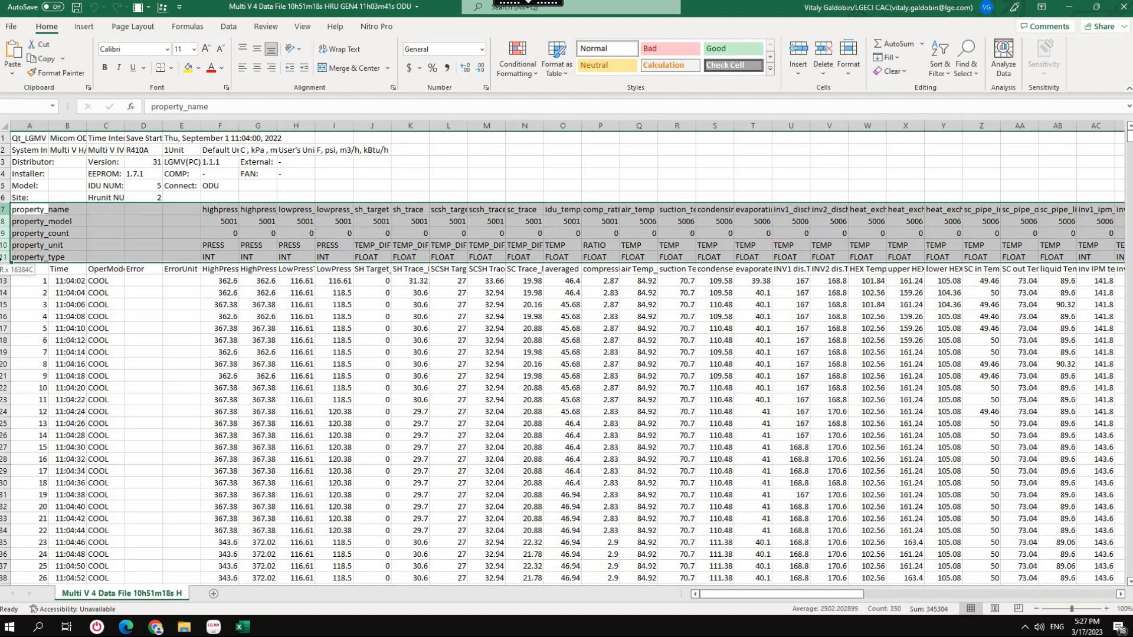
pyautogui.rightClick(5, 260)
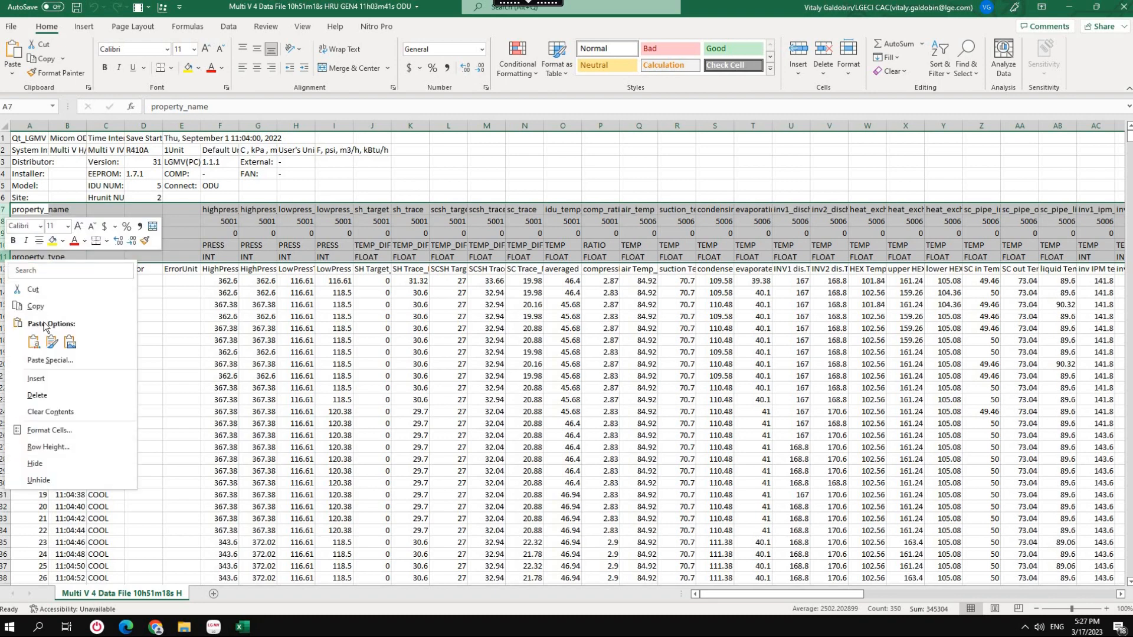
pyautogui.click(37, 396)
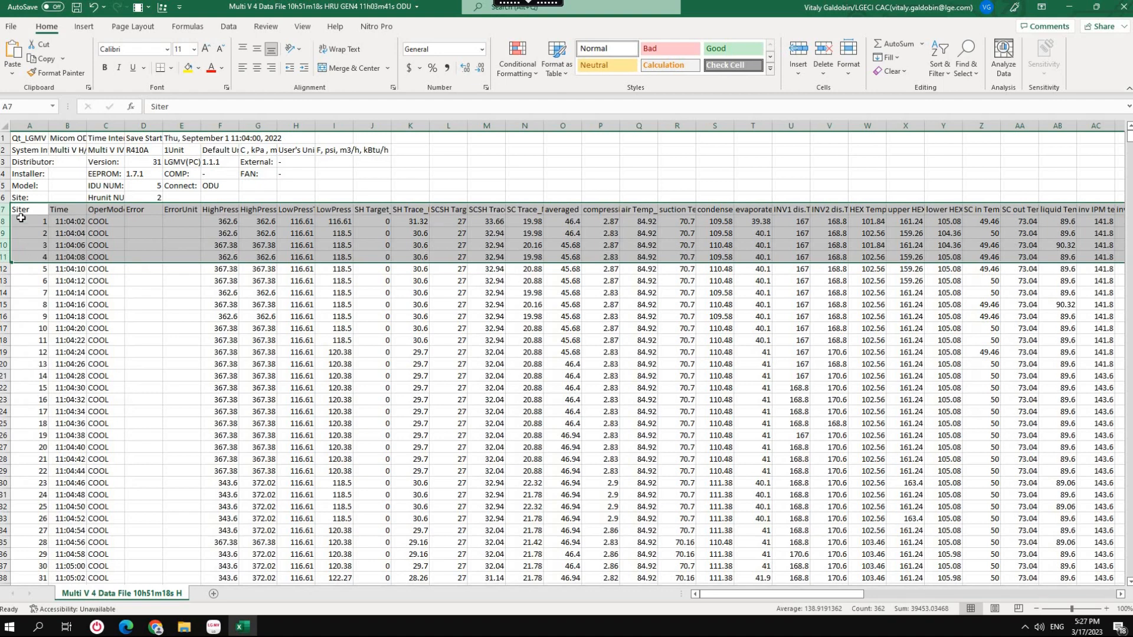
# Run the formatting macro on the Multi V 4 data sheet.
pyautogui.click(63, 316)
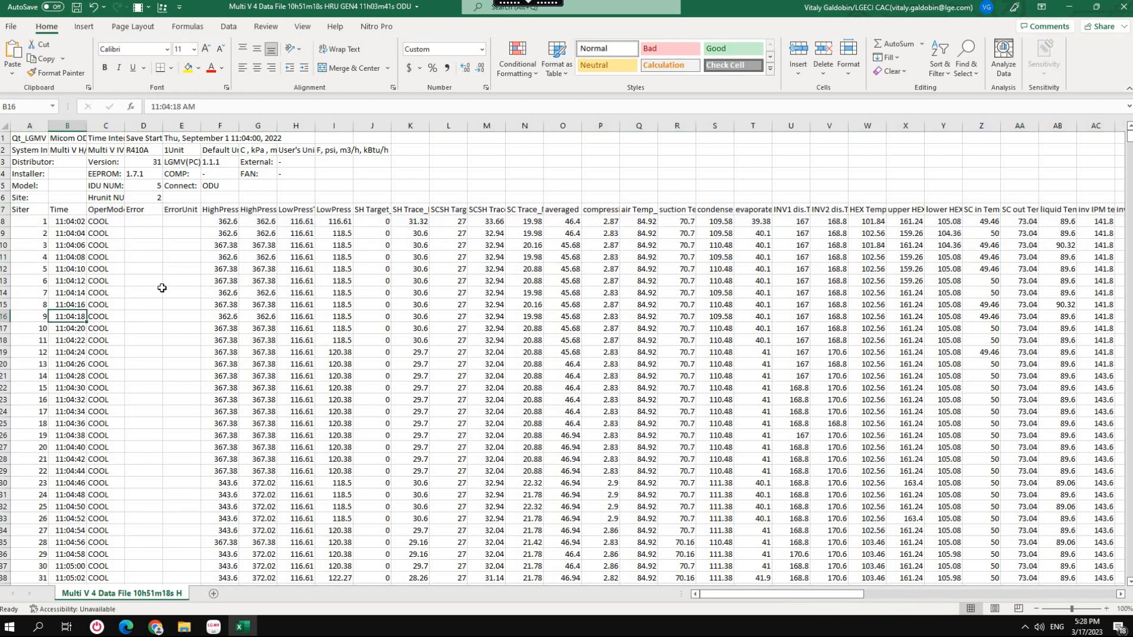
pyautogui.hotkey('ctrl', 'm')
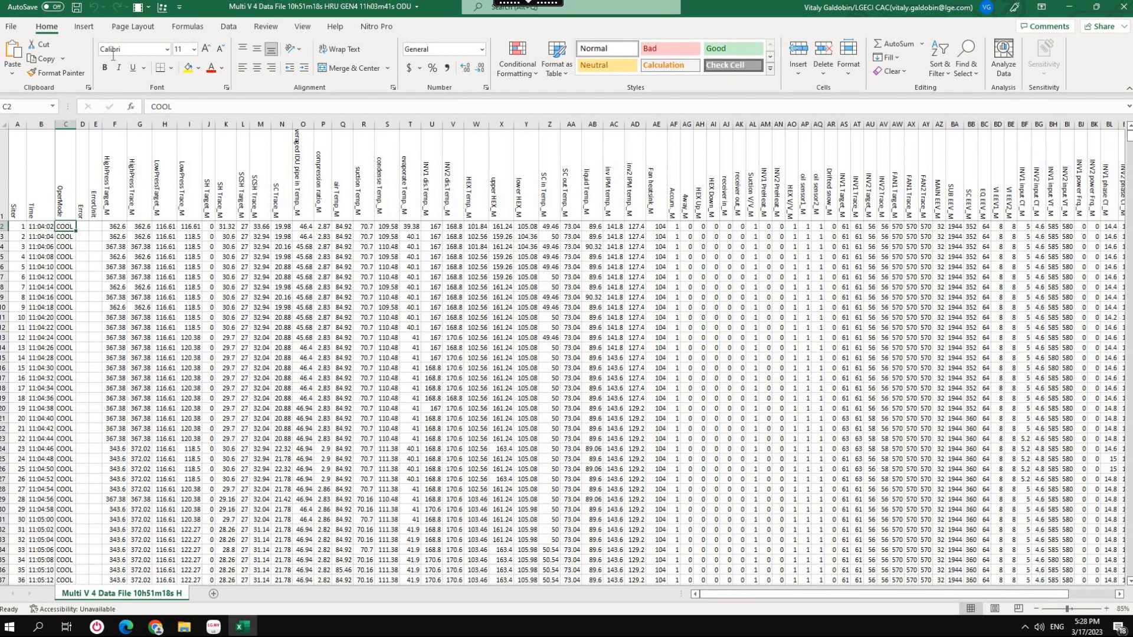
pyautogui.click(1122, 8)
pyautogui.click(572, 329)
pyautogui.click(63, 277)
pyautogui.click(64, 329)
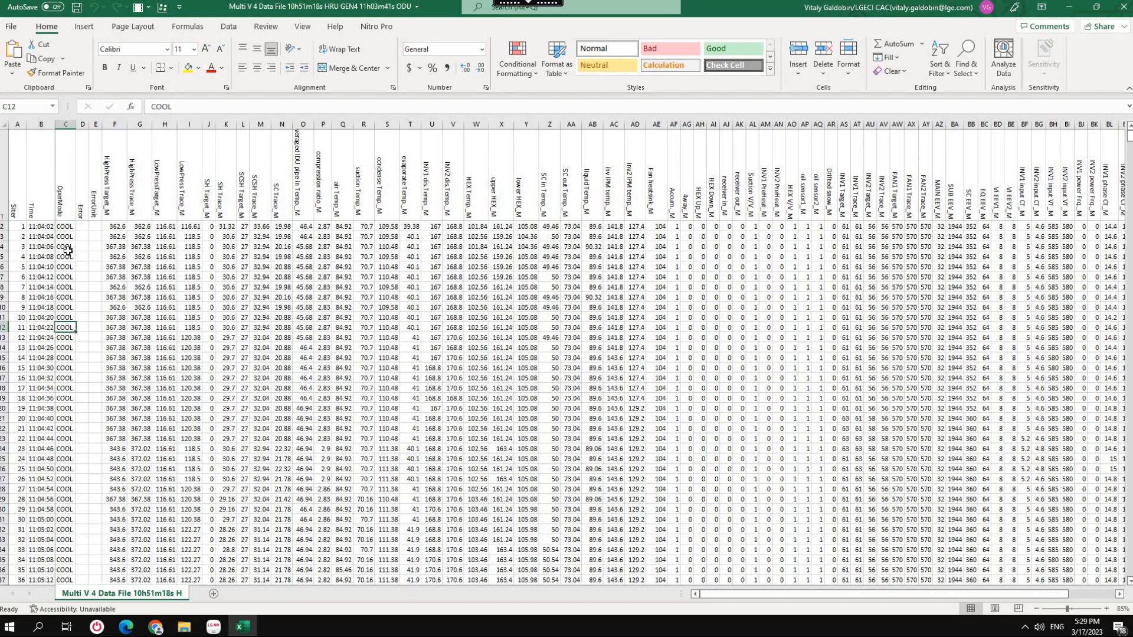
pyautogui.click(68, 251)
pyautogui.click(64, 327)
# Replace every COOL entry in the operation mode column, from C2 down to the last data row, with 1.
pyautogui.click(69, 226)
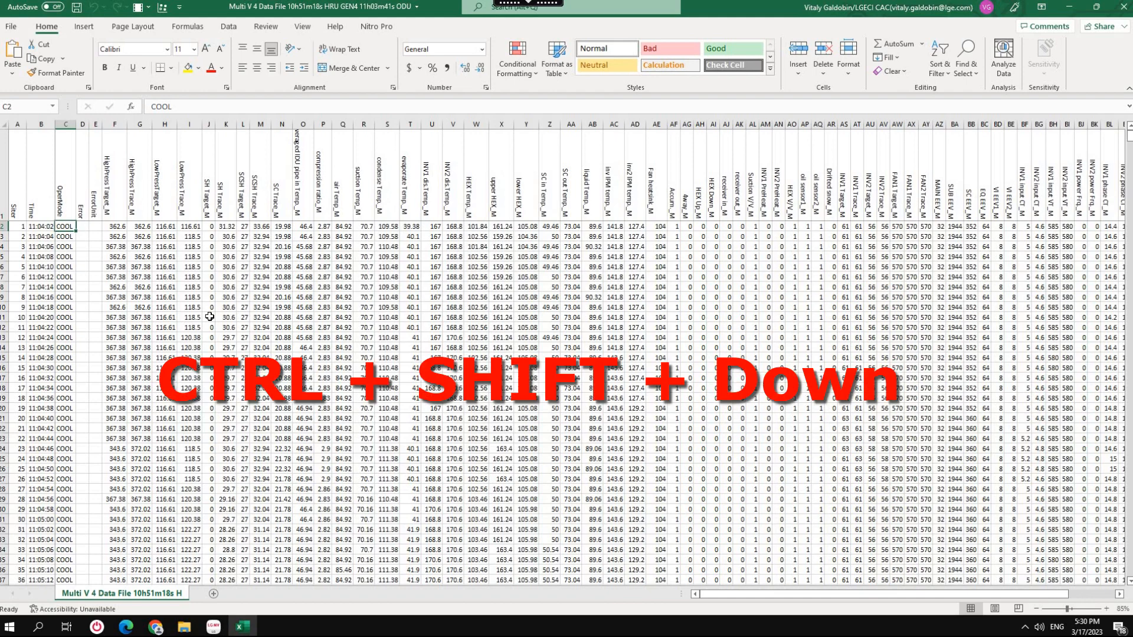
pyautogui.hotkey('ctrl', 'shift', 'Down')
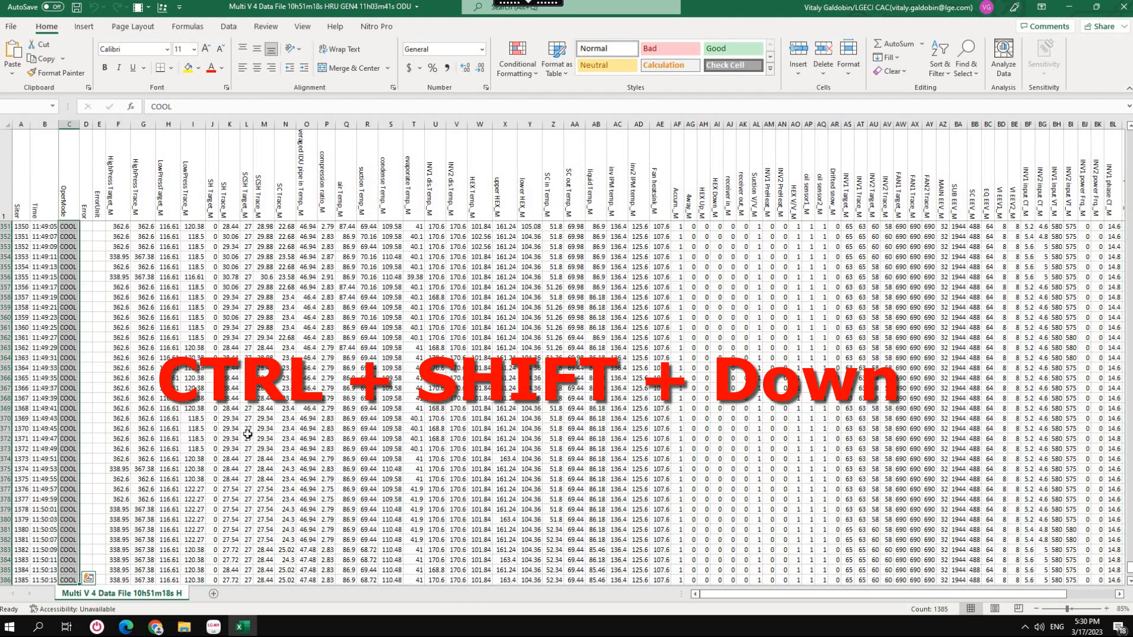
pyautogui.scroll(3, 1003, 513)
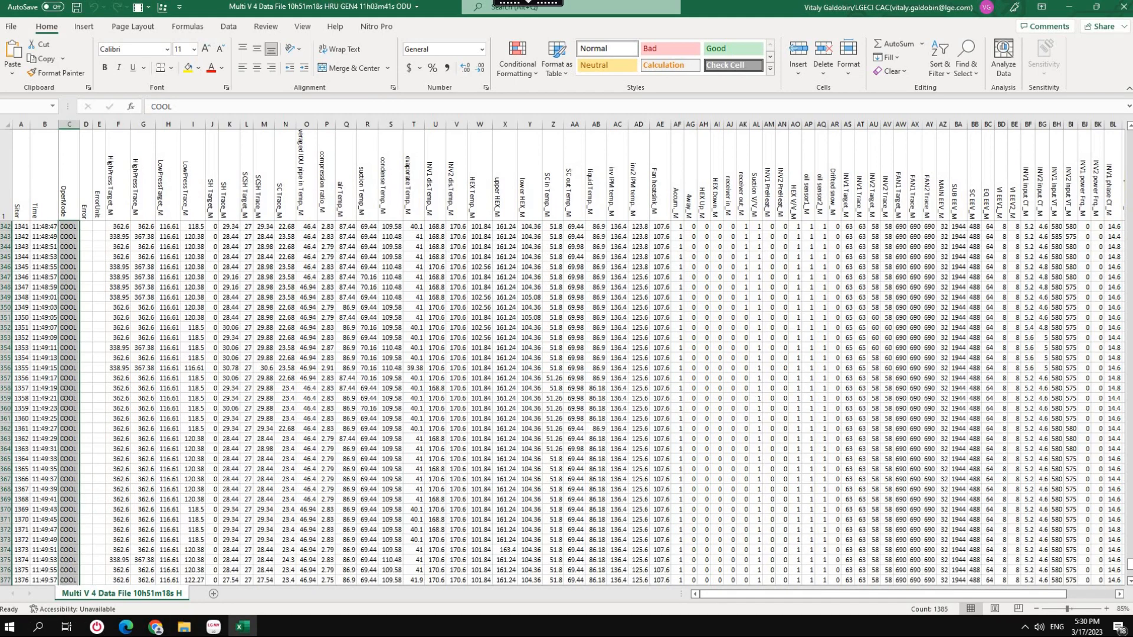
pyautogui.moveTo(1127, 565); pyautogui.dragTo(1118, 116)
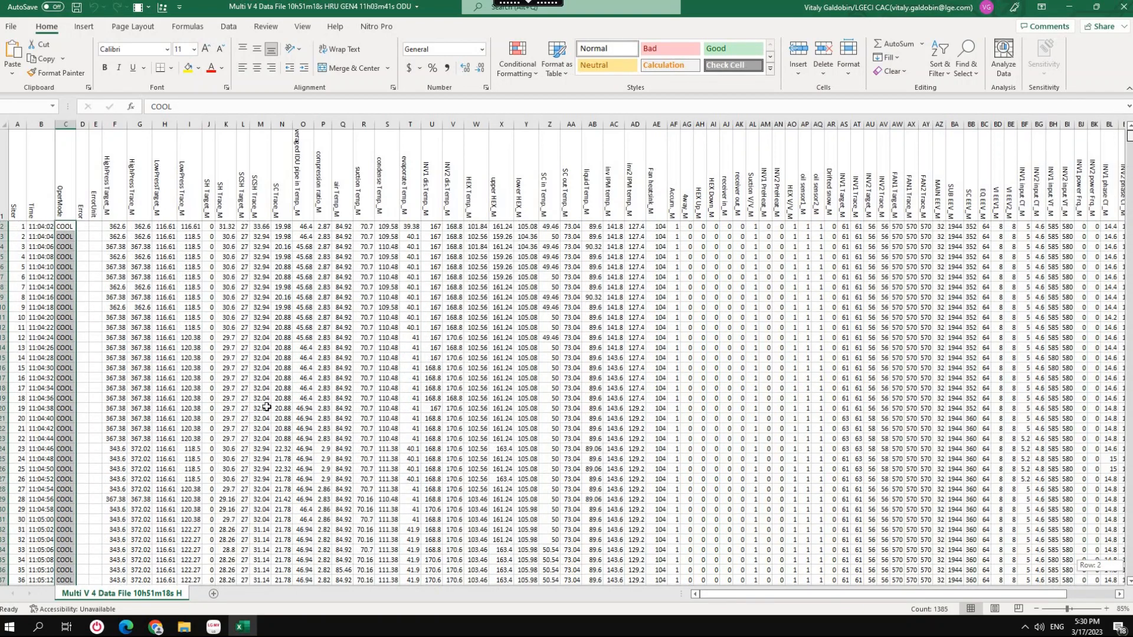
pyautogui.click(968, 77)
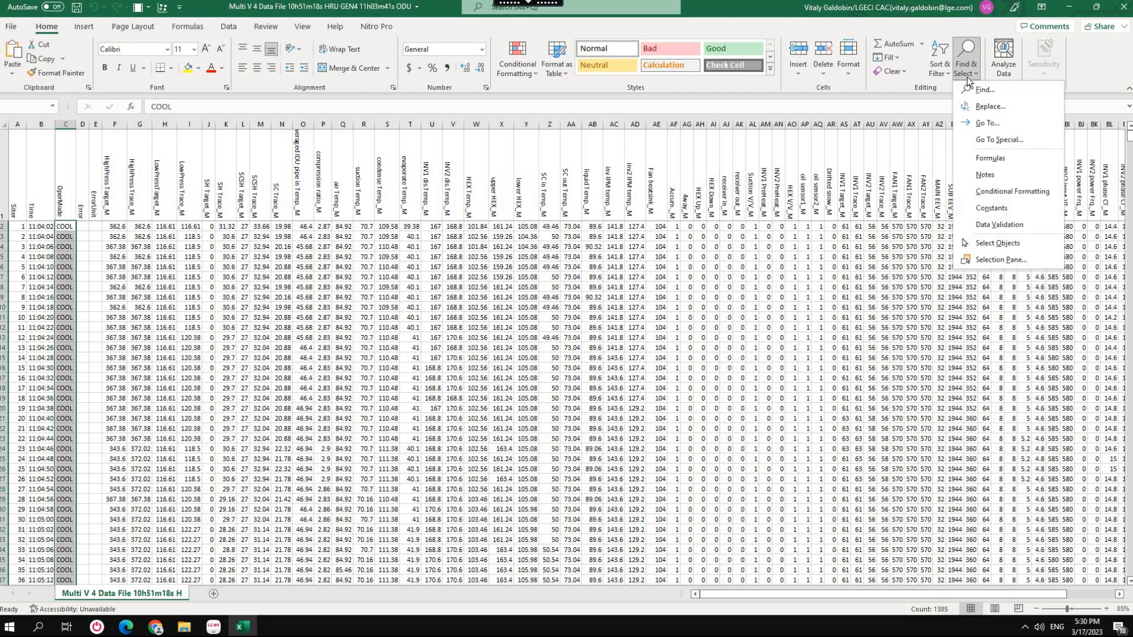
pyautogui.click(989, 106)
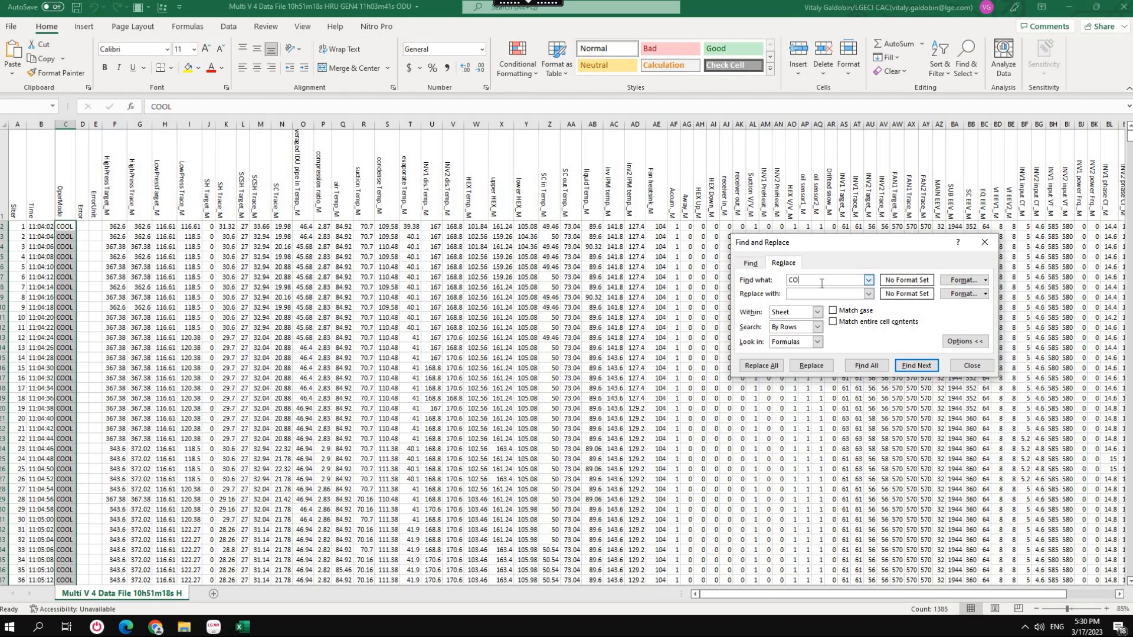
pyautogui.click(812, 294)
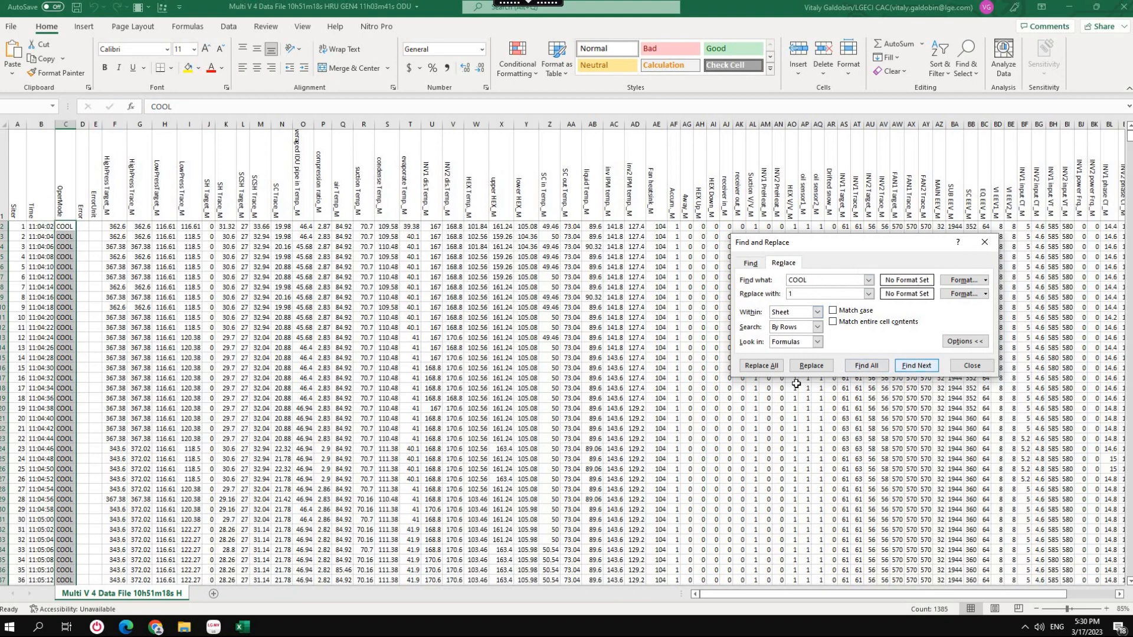
pyautogui.click(761, 366)
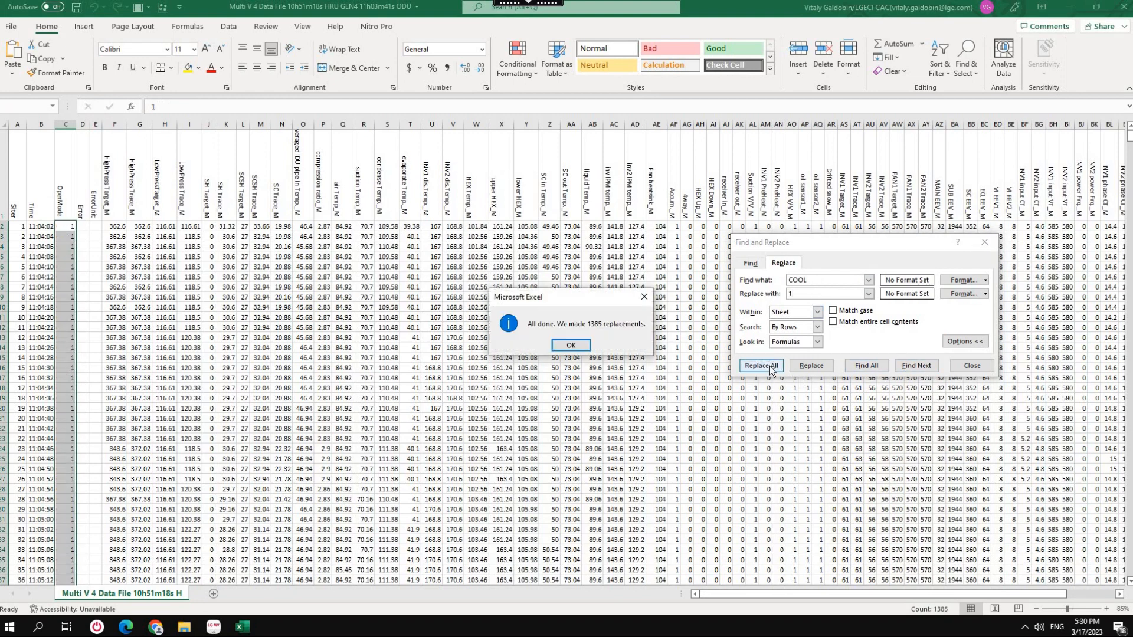
pyautogui.click(571, 346)
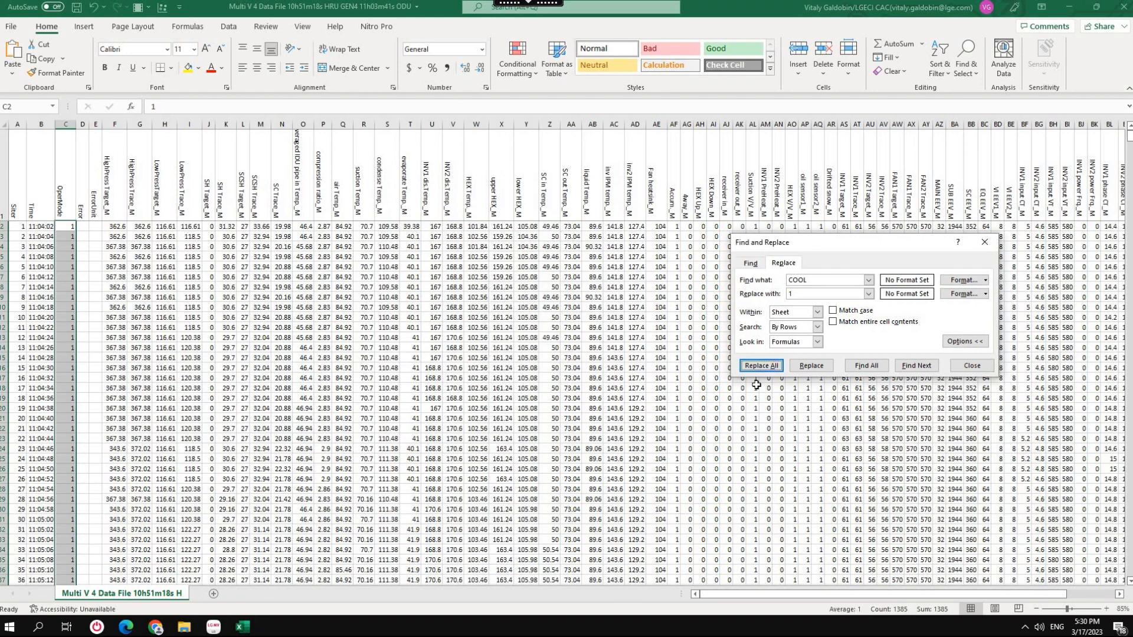
pyautogui.click(976, 367)
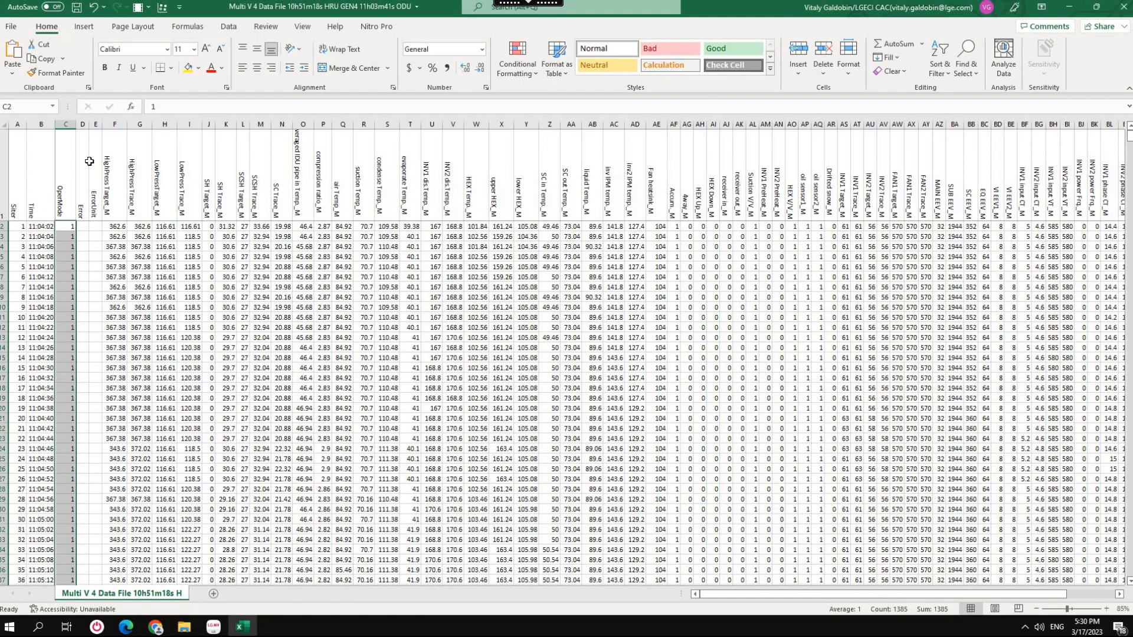
pyautogui.click(43, 124)
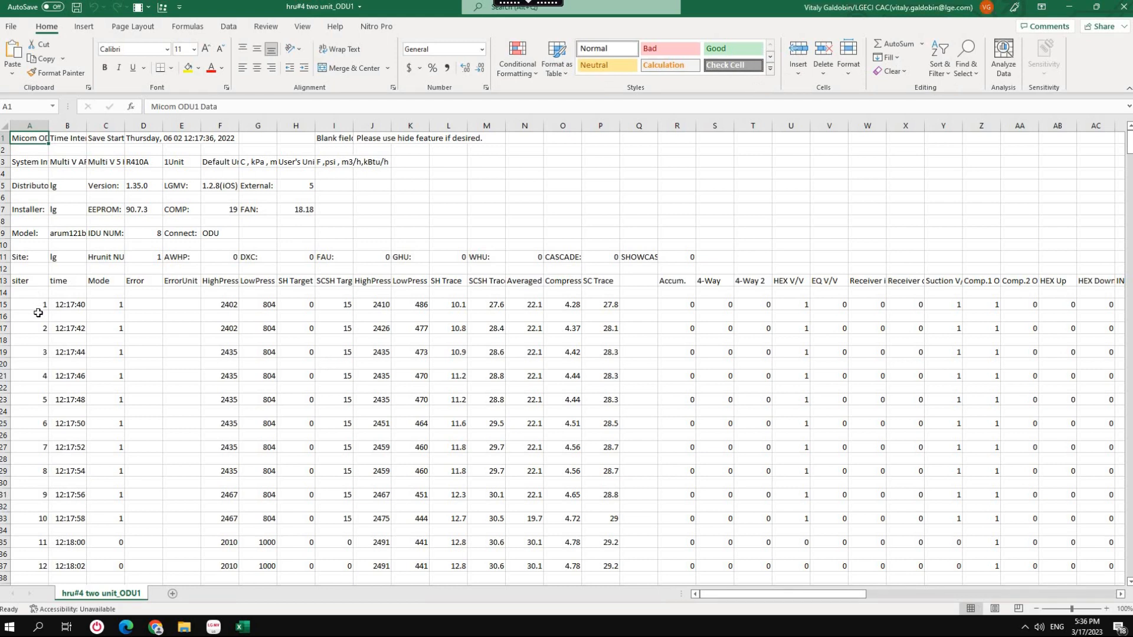
# Select the column A cells from A1 down to far below the last data row of the hru#4 two unit_ODU1 sheet.
pyautogui.click(38, 317)
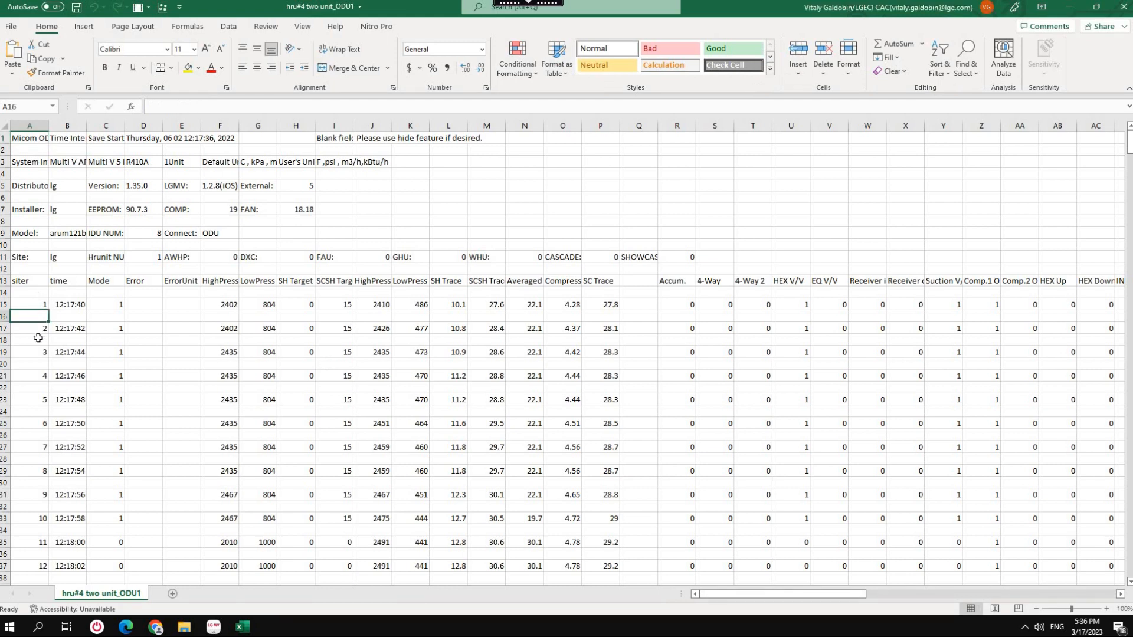
pyautogui.click(38, 339)
pyautogui.click(37, 365)
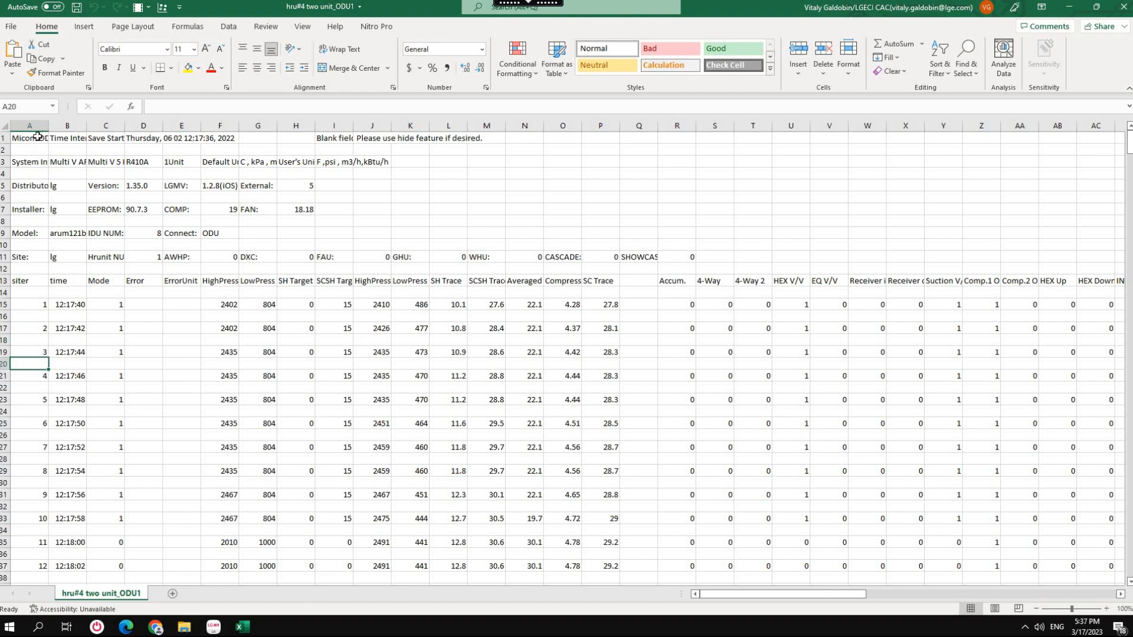
pyautogui.click(37, 137)
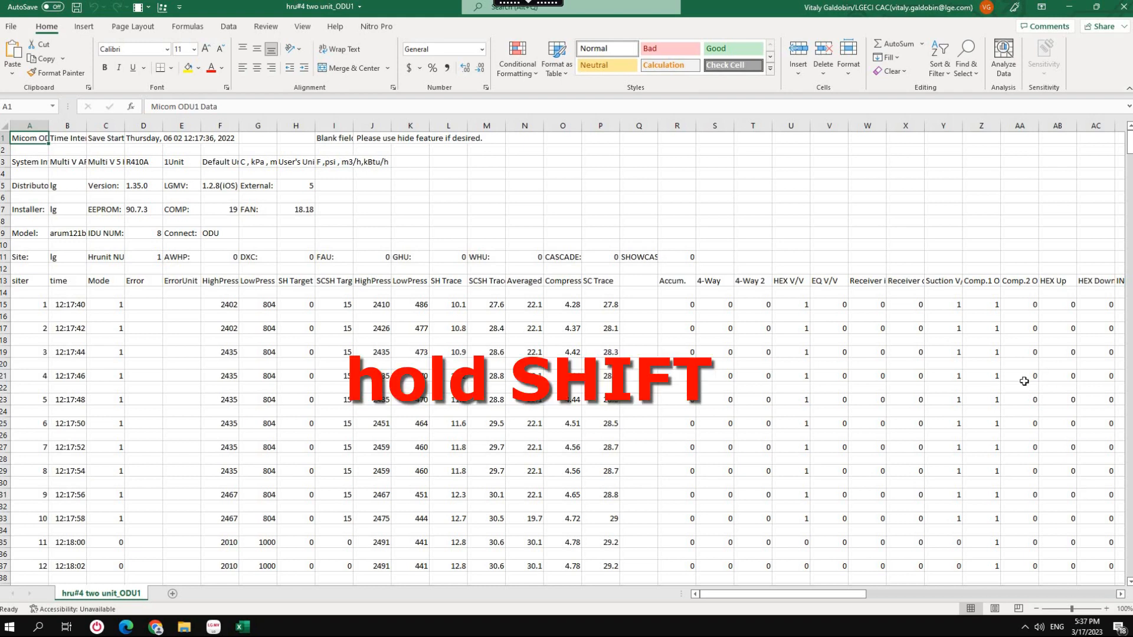
pyautogui.moveTo(1128, 146); pyautogui.dragTo(1119, 572)
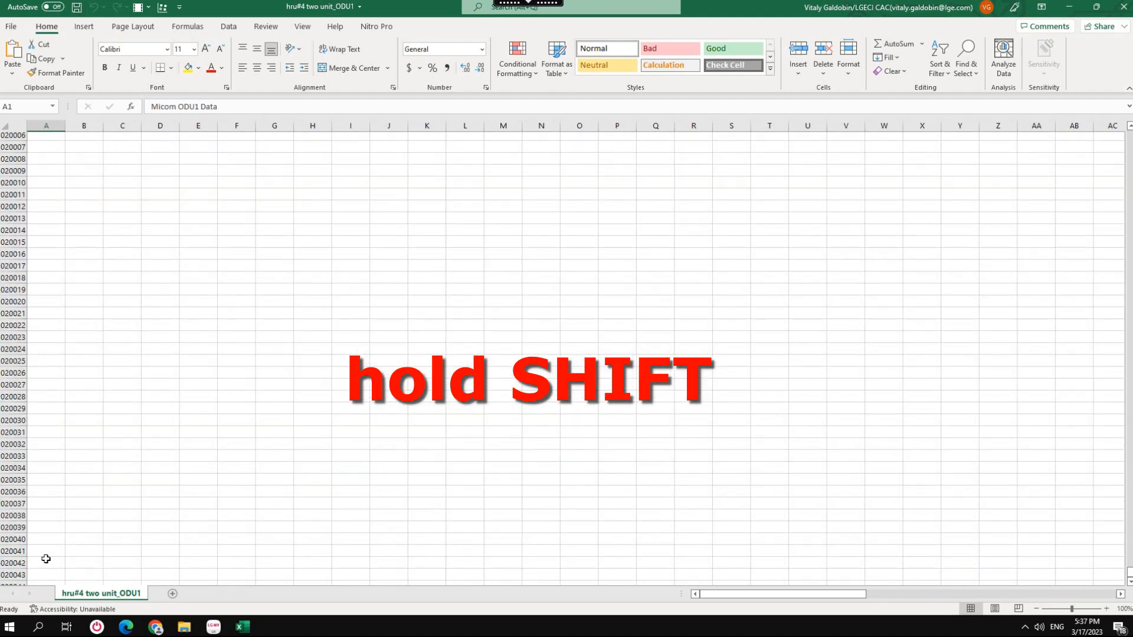
pyautogui.keyDown('shift'); pyautogui.click(46, 559); pyautogui.keyUp('shift')
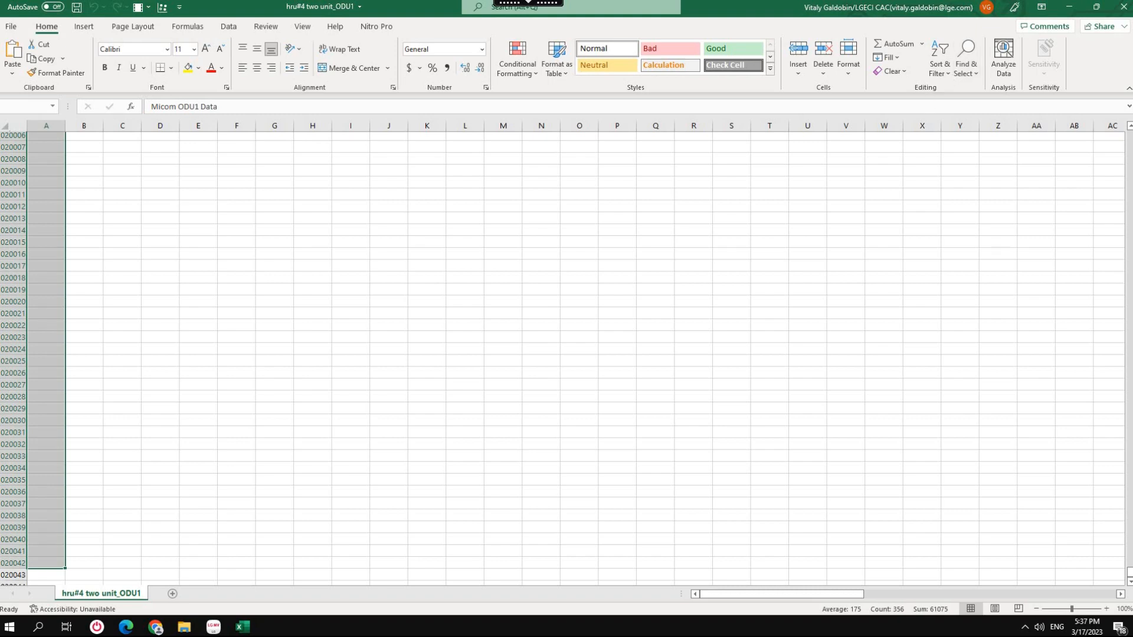
pyautogui.moveTo(1128, 571); pyautogui.dragTo(1128, 135)
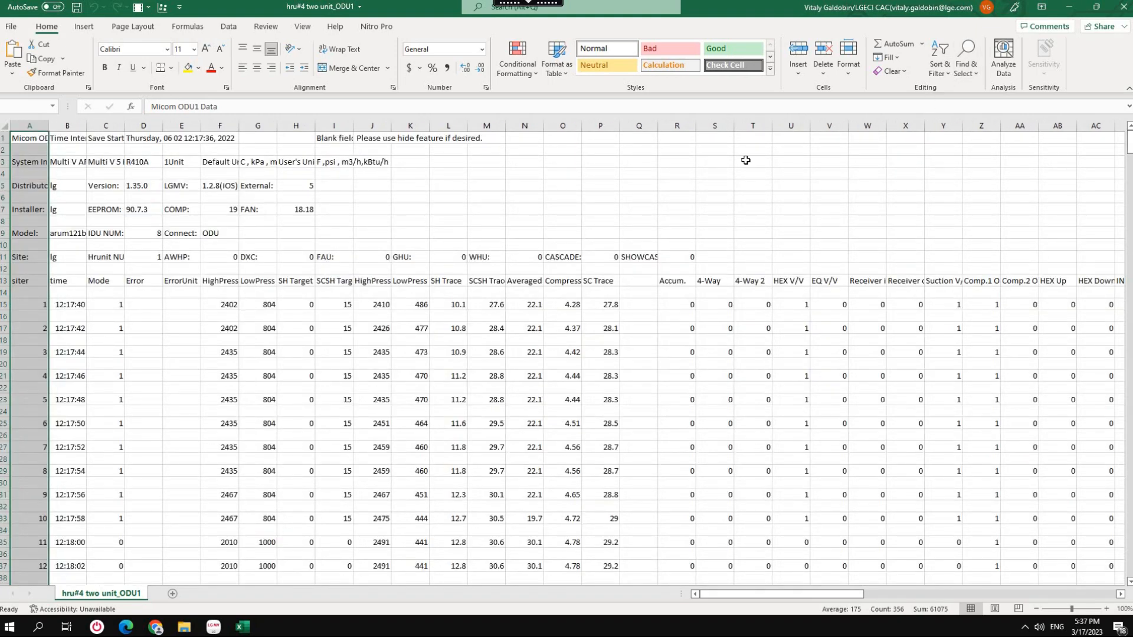
# Use Go To Special to pick the Blanks within the selected column A range and delete their entire sheet rows.
pyautogui.click(973, 75)
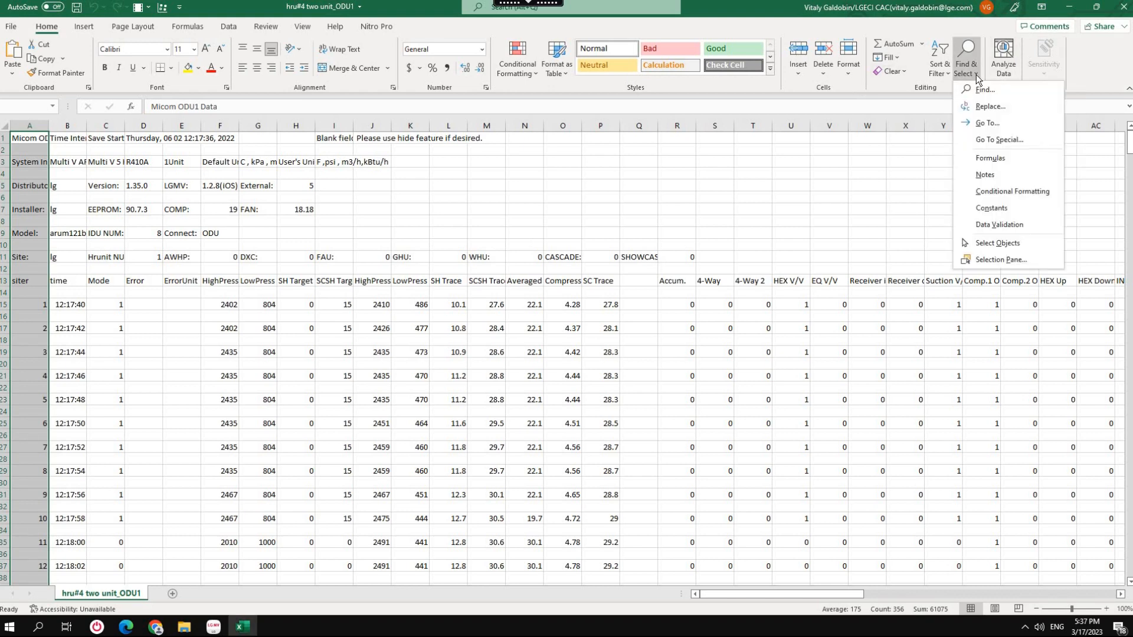
pyautogui.click(1005, 140)
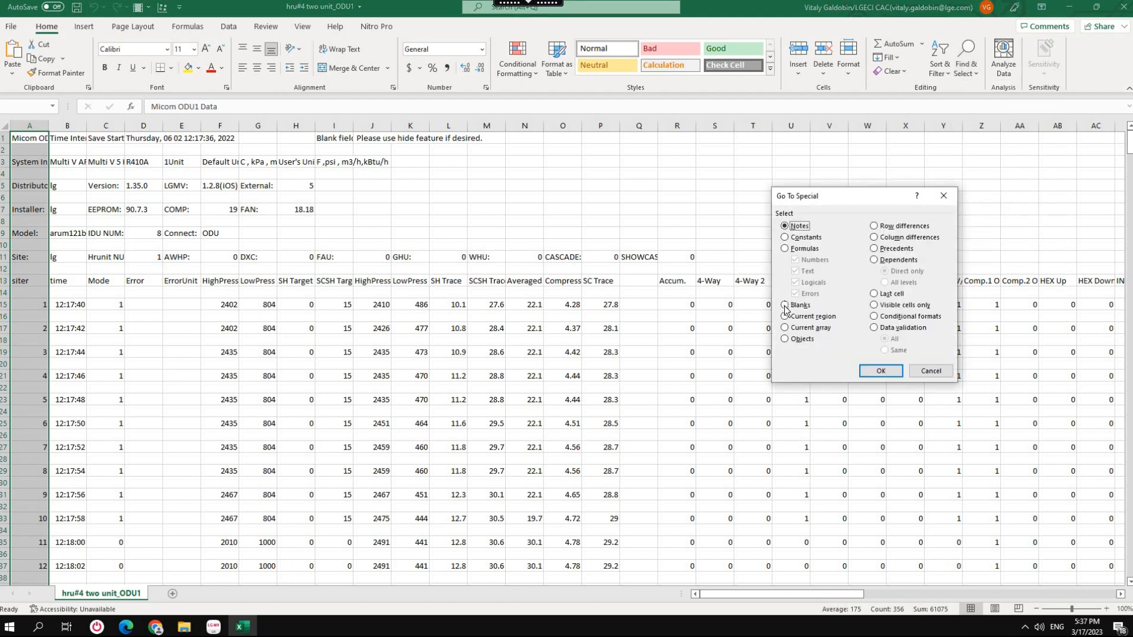
pyautogui.click(785, 305)
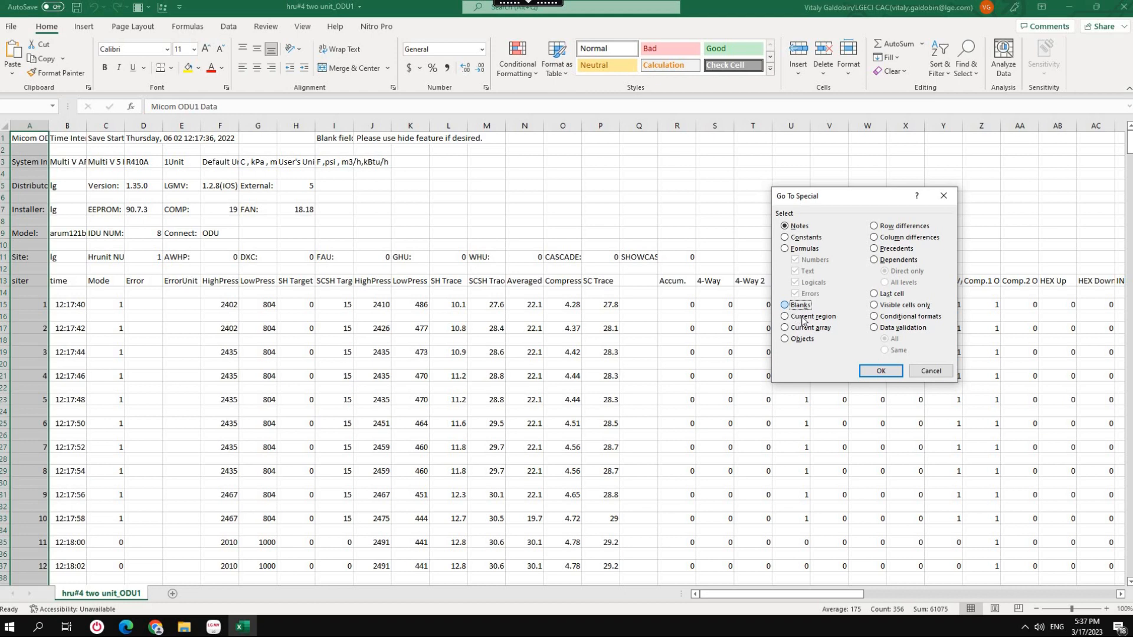
pyautogui.click(881, 377)
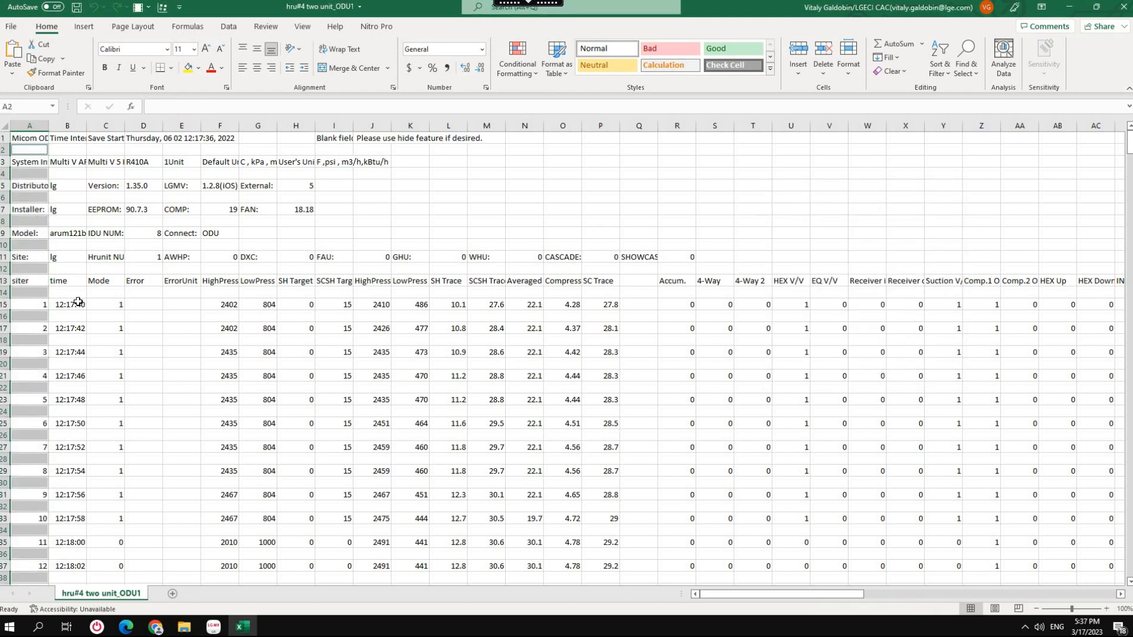
pyautogui.scroll(-13, 78, 302)
pyautogui.scroll(13, 49, 369)
pyautogui.click(826, 76)
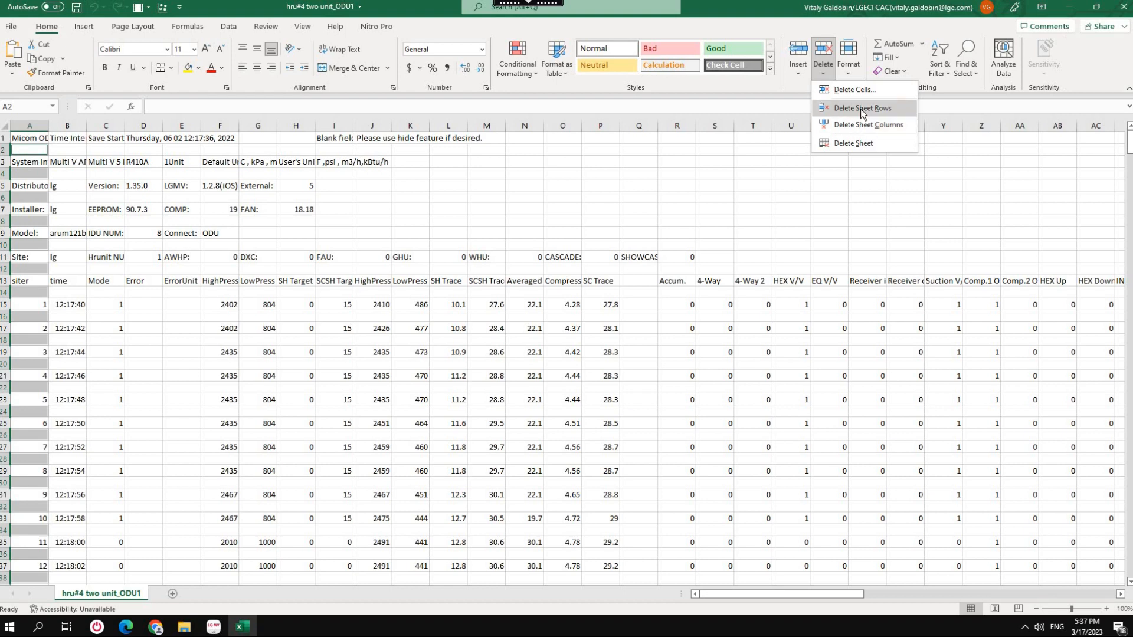
pyautogui.click(861, 109)
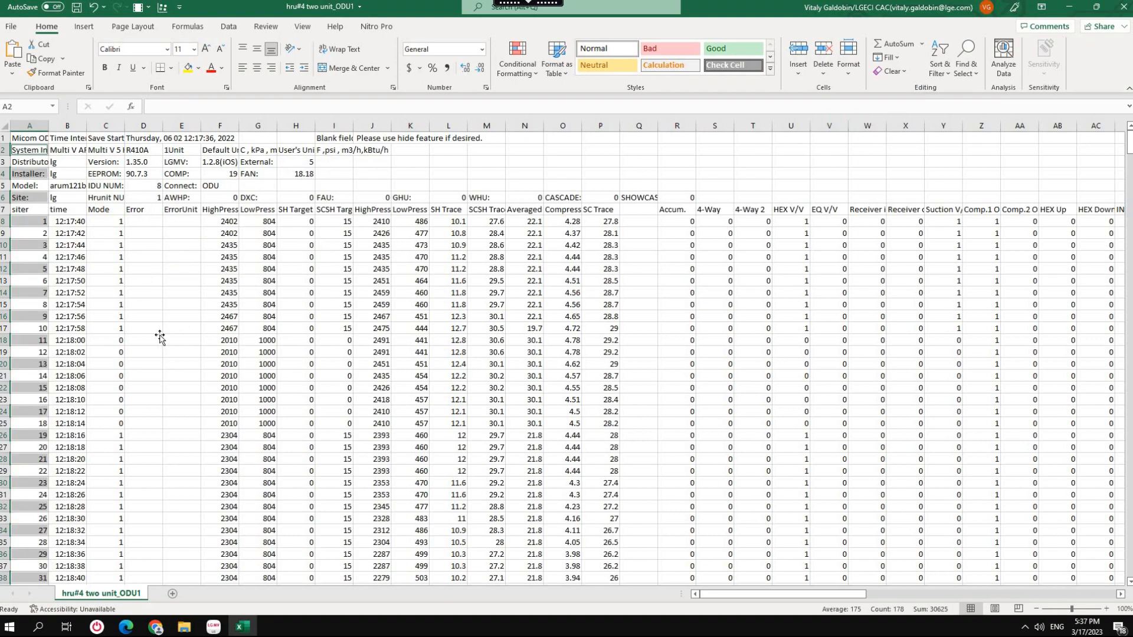
# Run the formatting macro on the hru#4 two unit_ODU1 sheet and look through the formatted rows.
pyautogui.click(164, 338)
pyautogui.scroll(-5, 47, 319)
pyautogui.scroll(-7, 47, 319)
pyautogui.scroll(12, 47, 318)
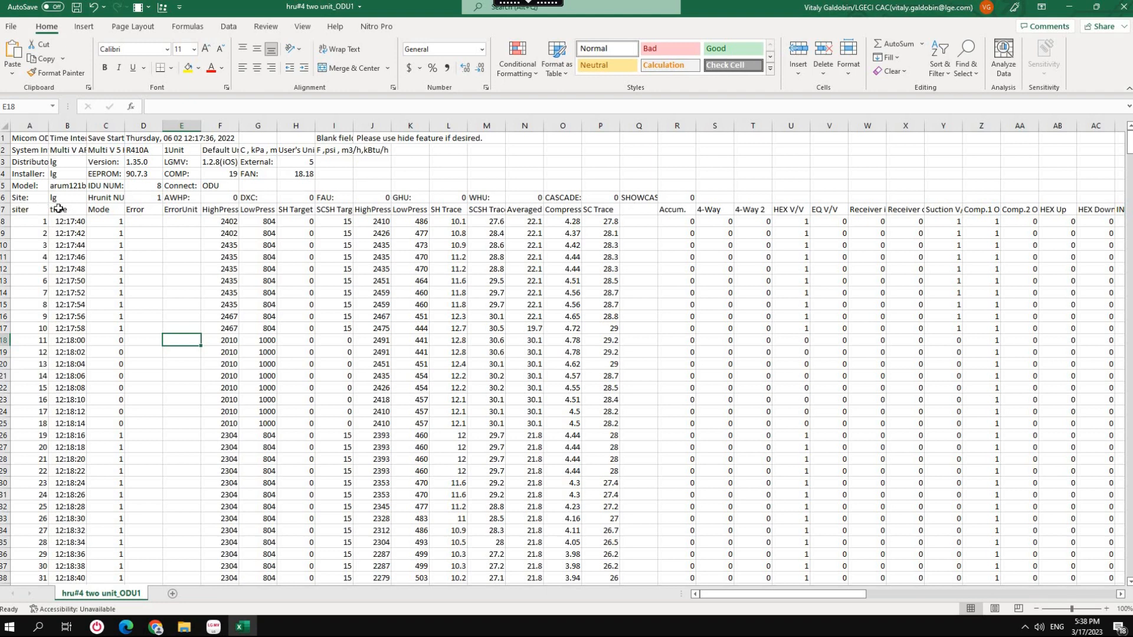
pyautogui.click(3, 211)
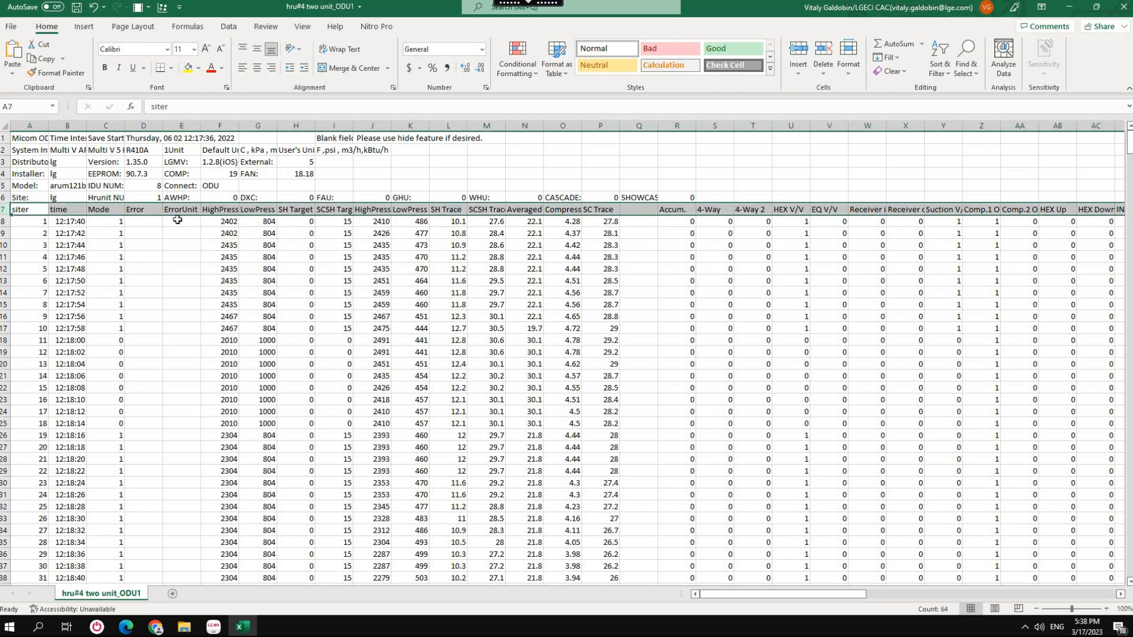
pyautogui.click(181, 329)
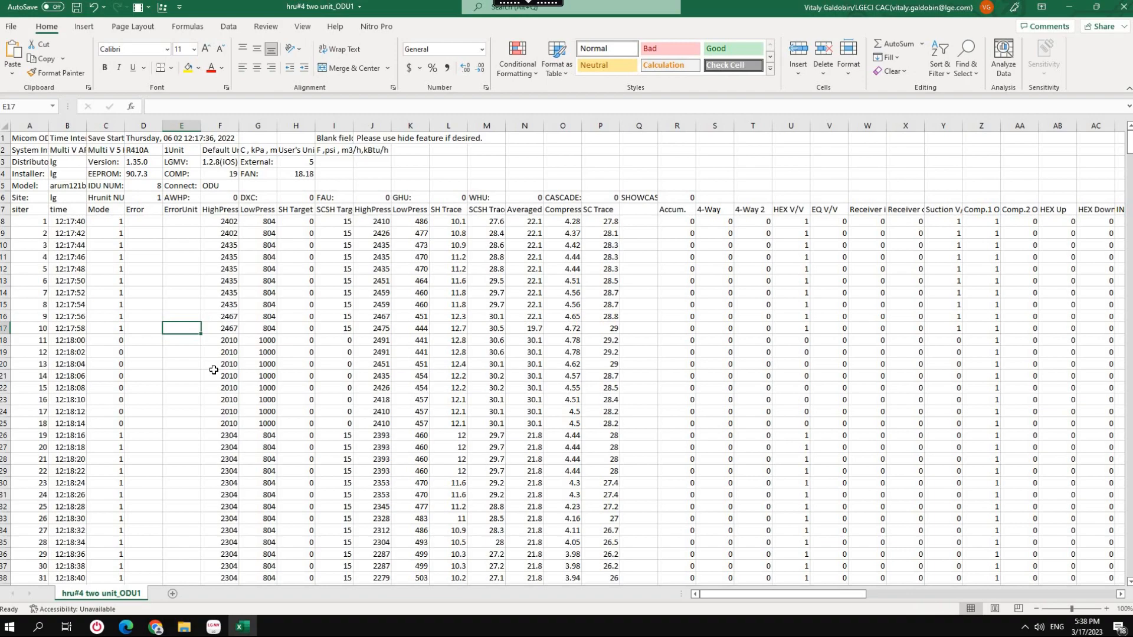
pyautogui.hotkey('ctrl', 'q')
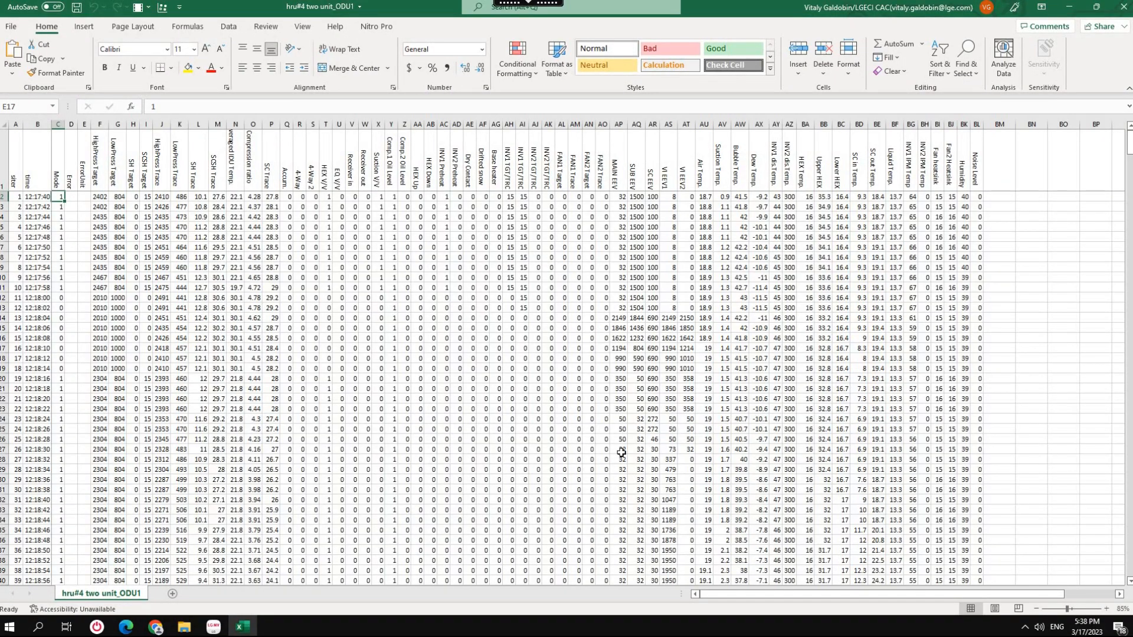
pyautogui.scroll(-20, 623, 455)
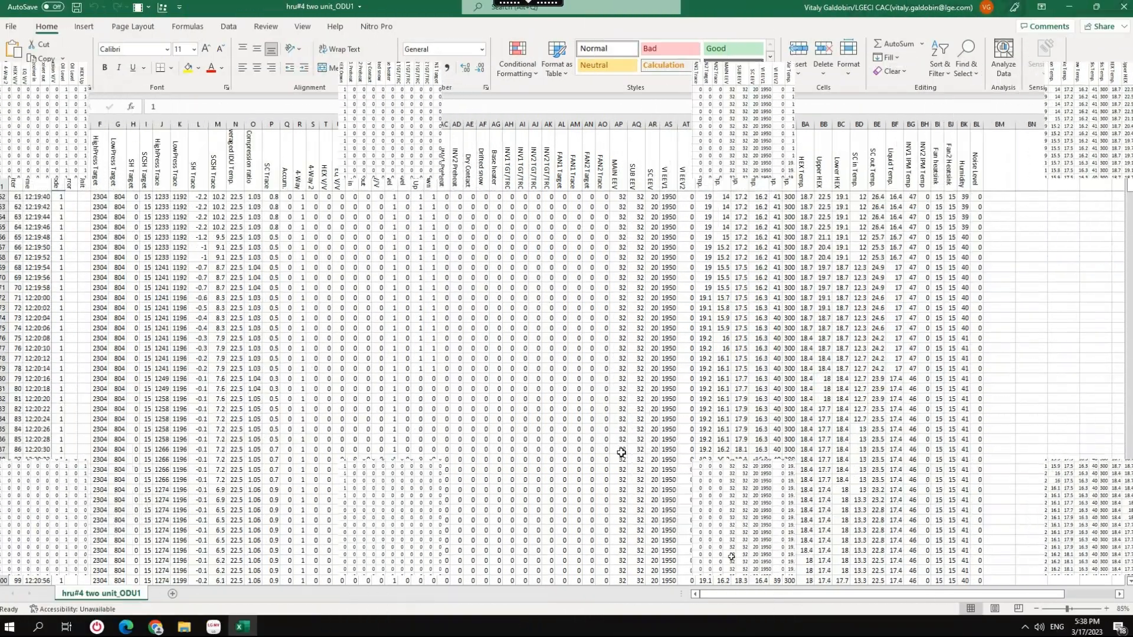
pyautogui.scroll(-6, 626, 454)
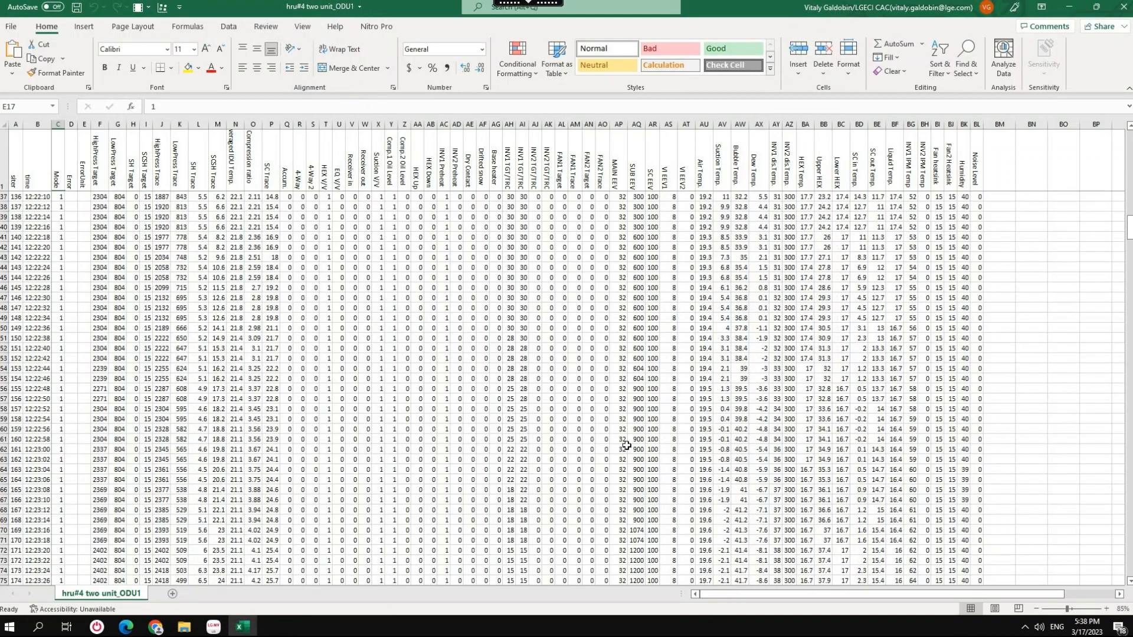
pyautogui.scroll(20, 626, 442)
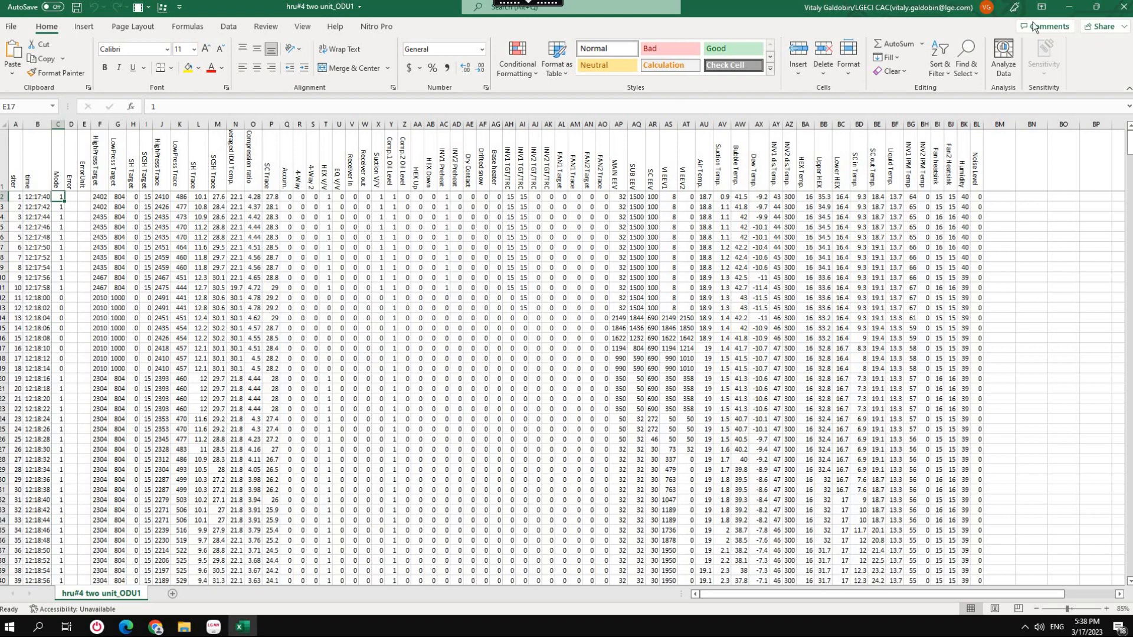
# Close the hru#4 two unit_ODU1 file without saving and go up to the LGMV excel files graph reading tool folder.
pyautogui.click(1123, 7)
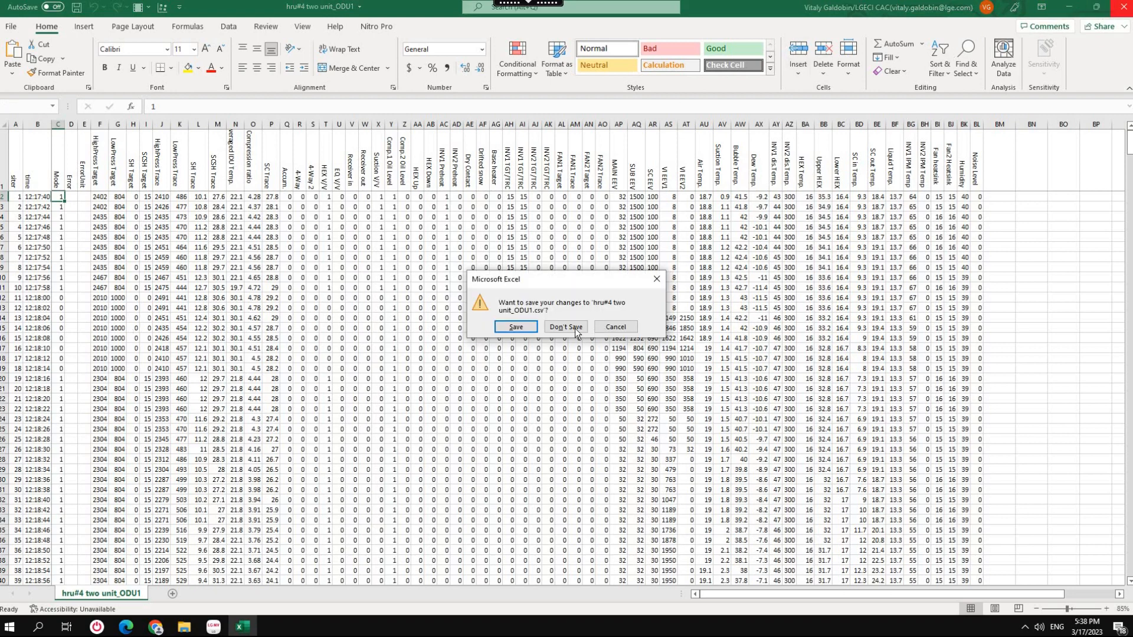
pyautogui.click(561, 328)
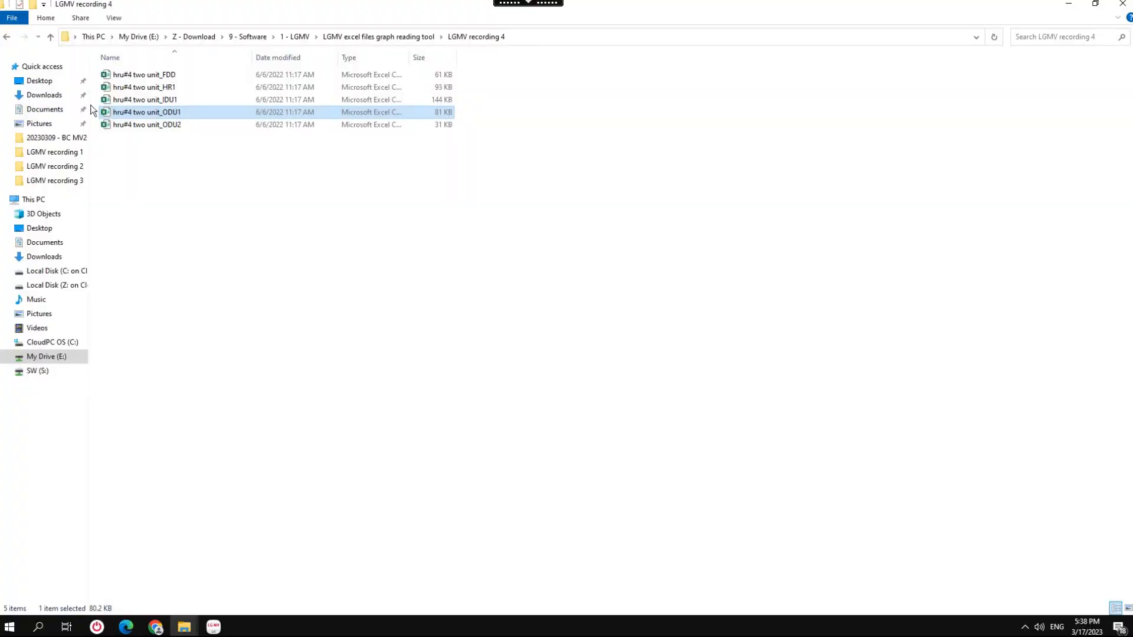
pyautogui.click(51, 42)
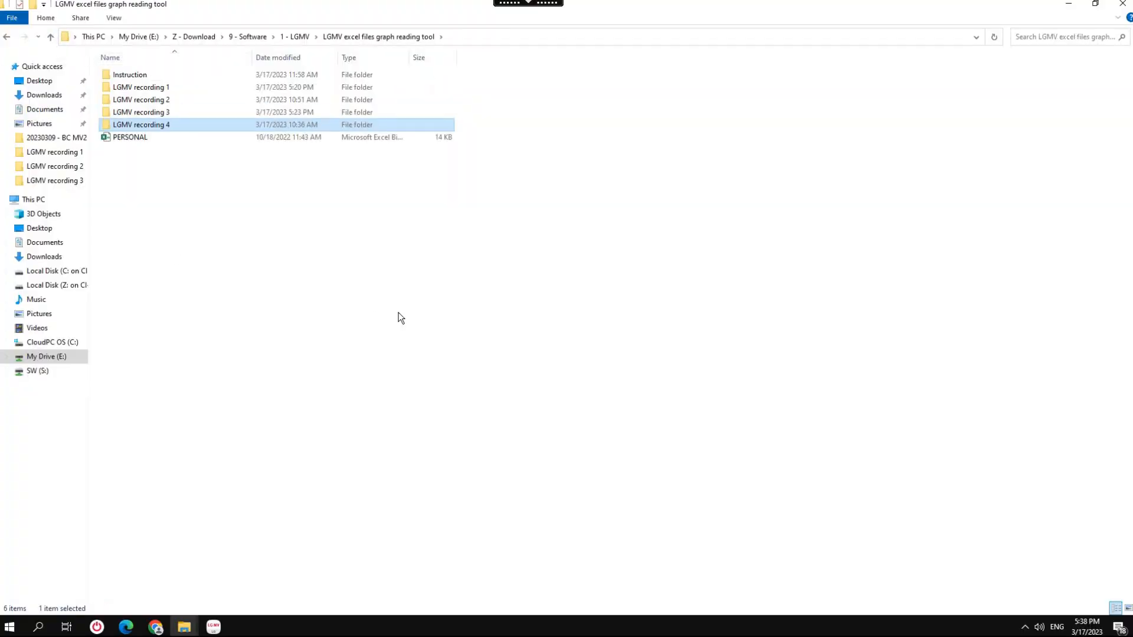